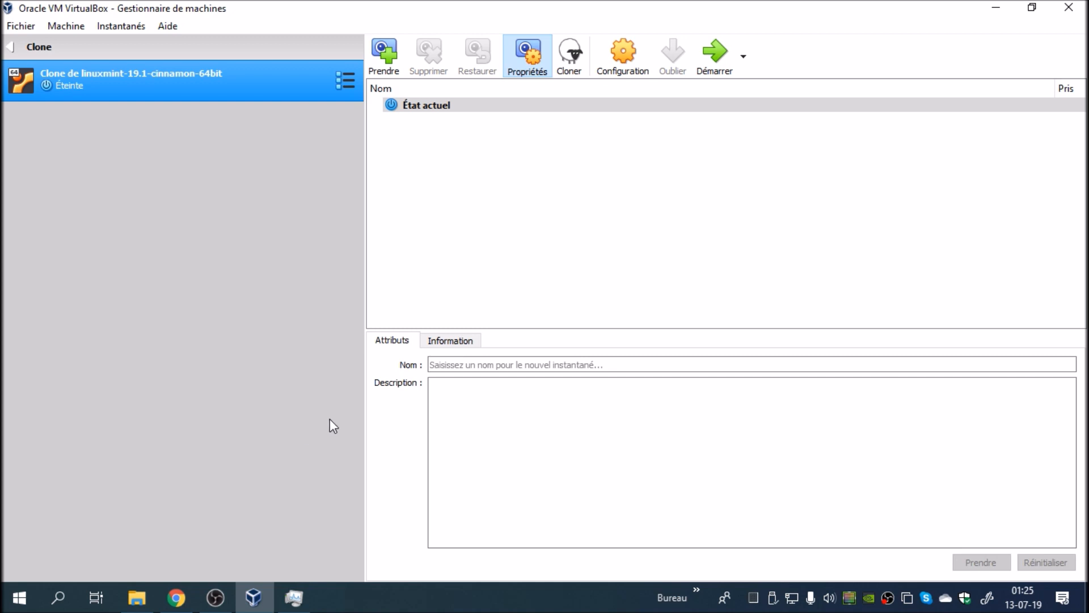
Step: In the Linux Mint clone's storage settings, add a new 10 Gio dynamically allocated VDI hard disk to the SATA controller
left_click(632, 73)
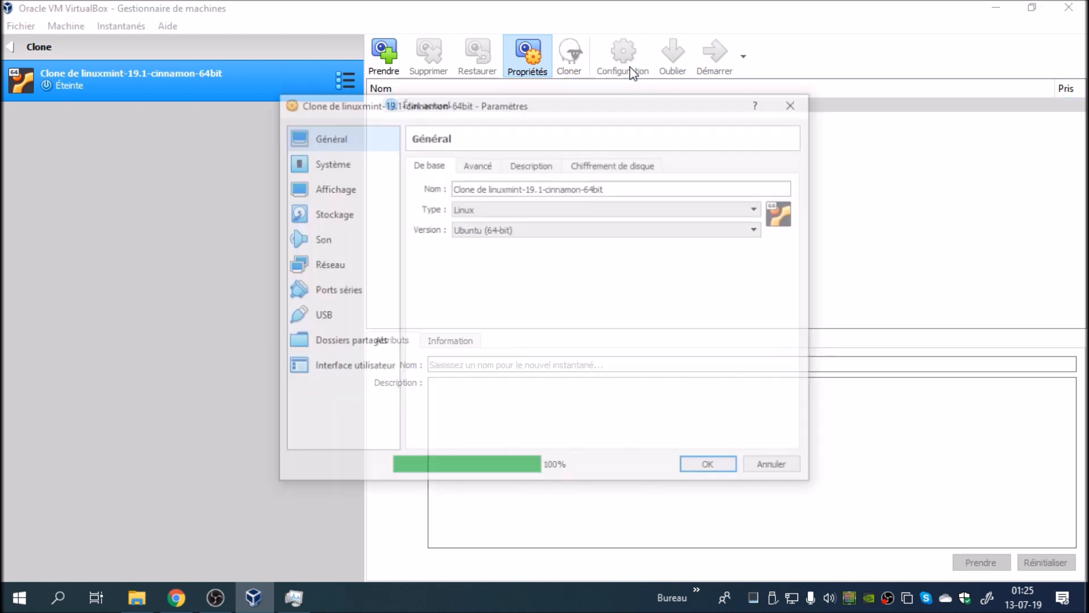
left_click_drag(461, 105, 486, 140)
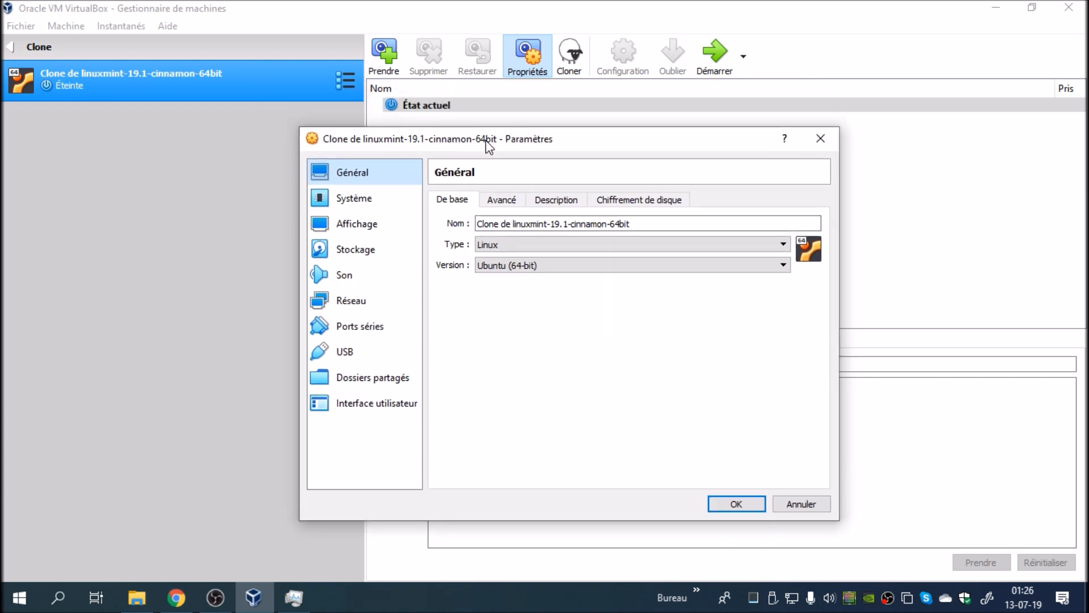
left_click(393, 247)
left_click(522, 258)
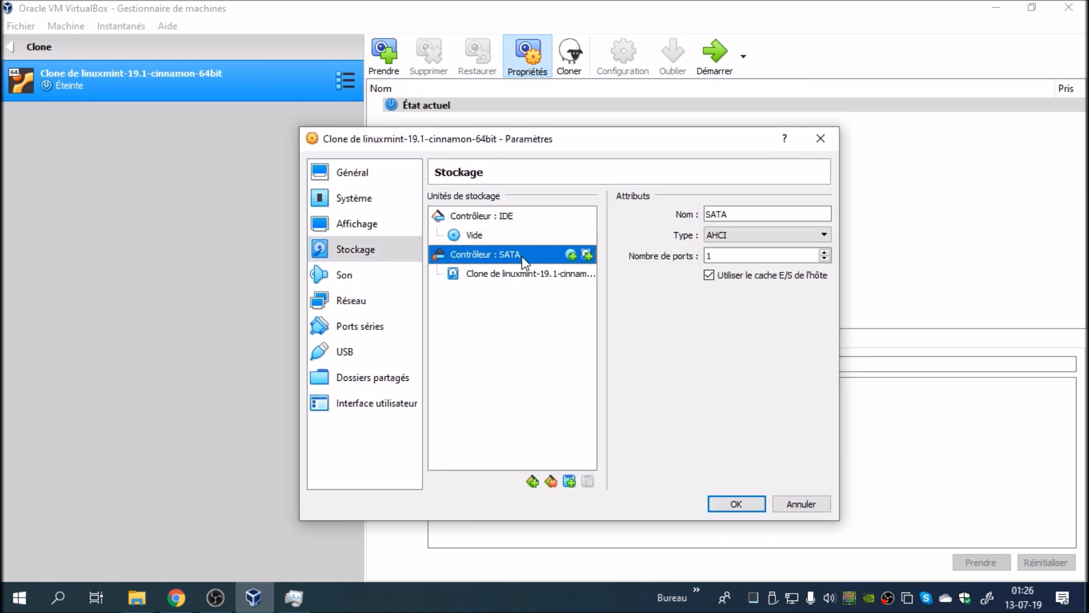
left_click(588, 255)
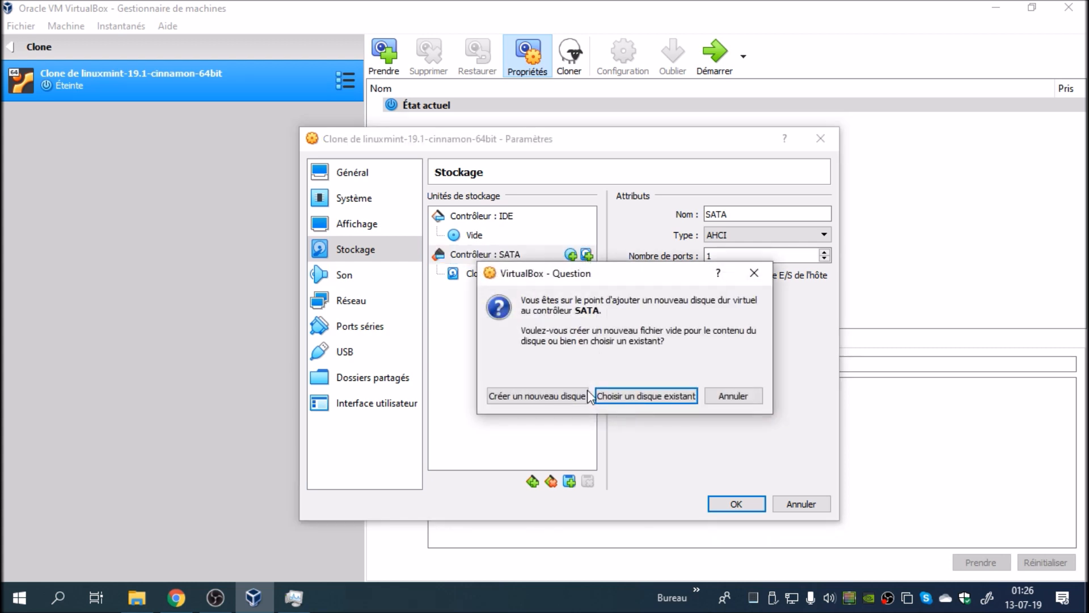
left_click(571, 396)
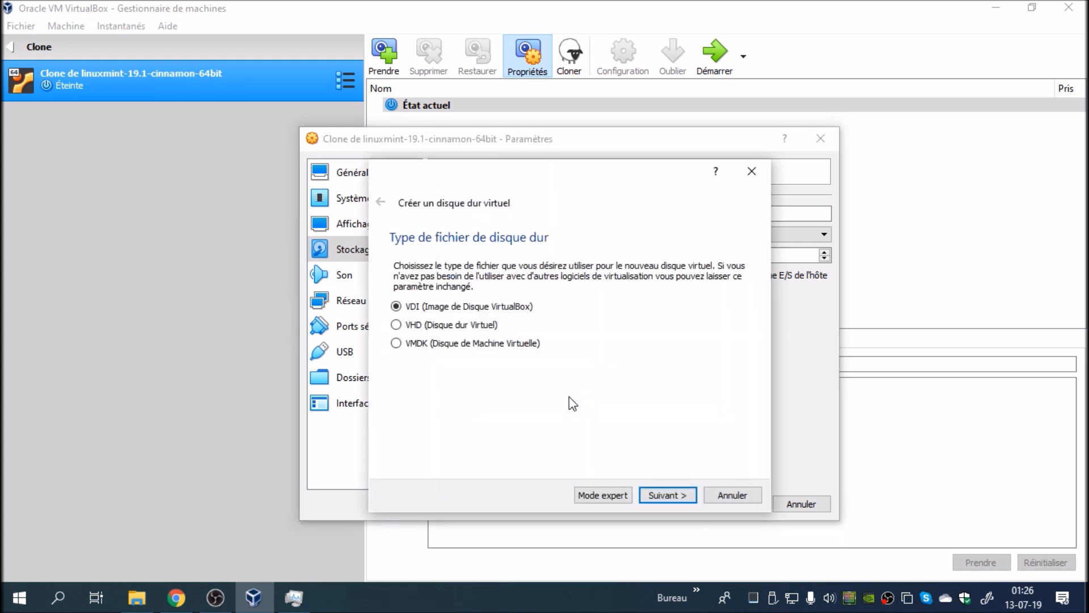
left_click(666, 498)
left_click(663, 495)
left_click(666, 498)
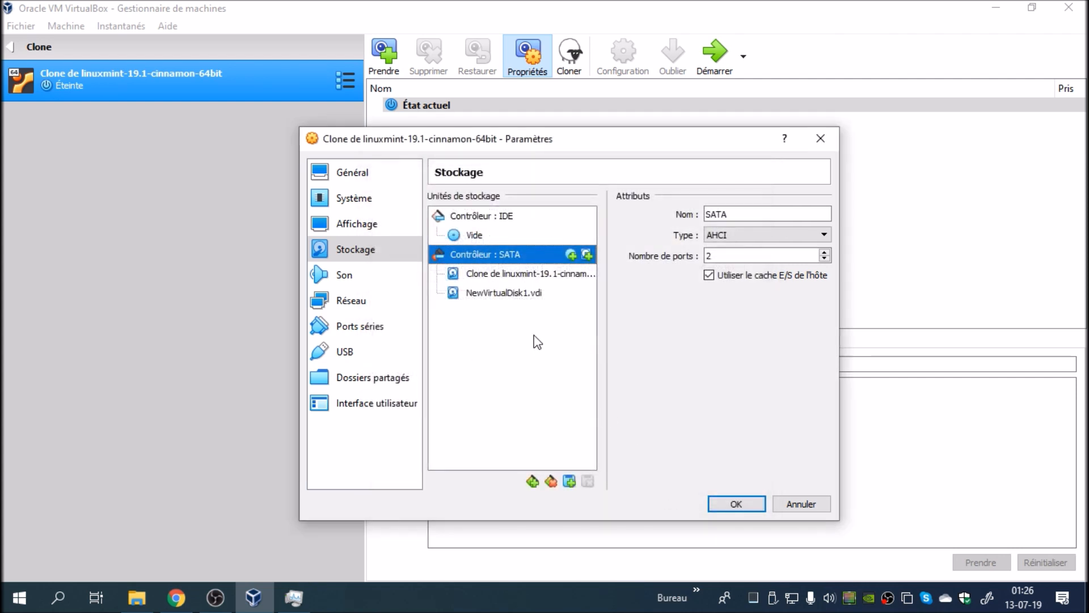
Step: Mark the newly added virtual disk as a solid-state drive
left_click(537, 293)
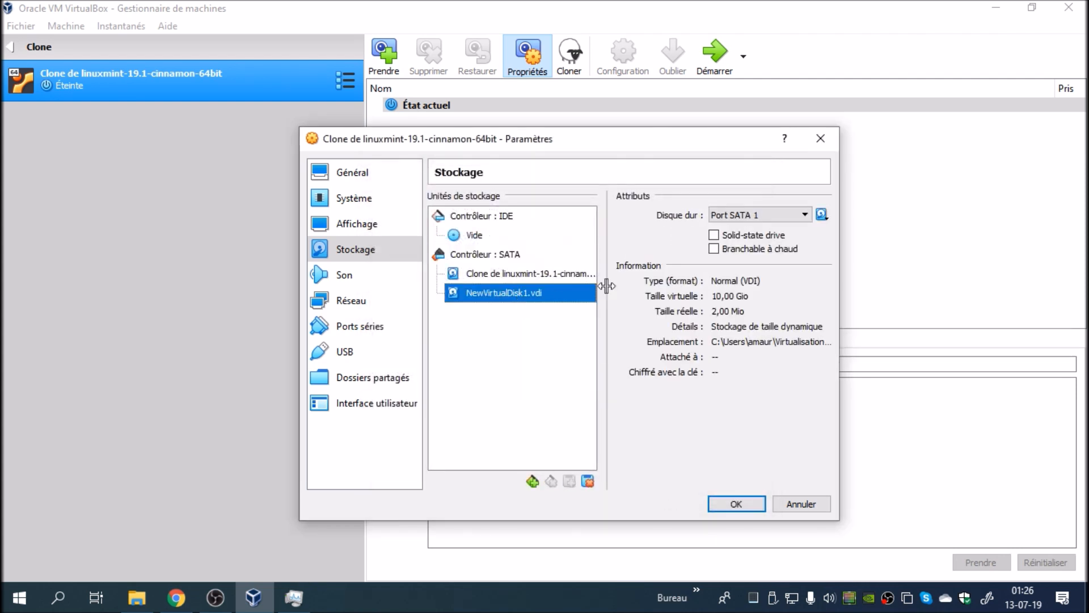
left_click(715, 236)
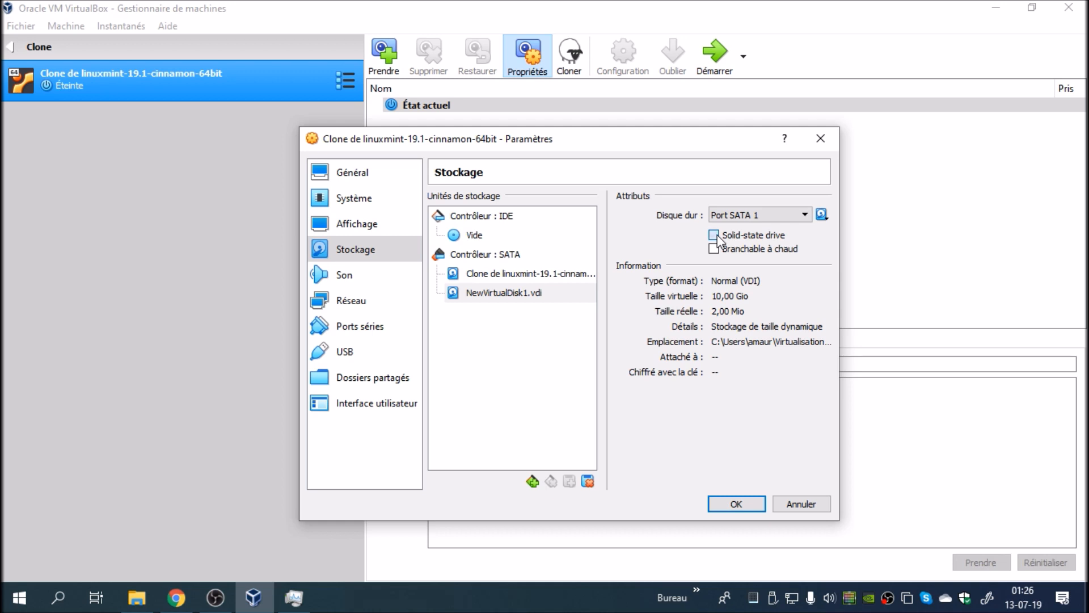
left_click(527, 276)
Step: Set network interface 1 to bridged access (Accès par pont) and save the machine's settings
left_click(352, 301)
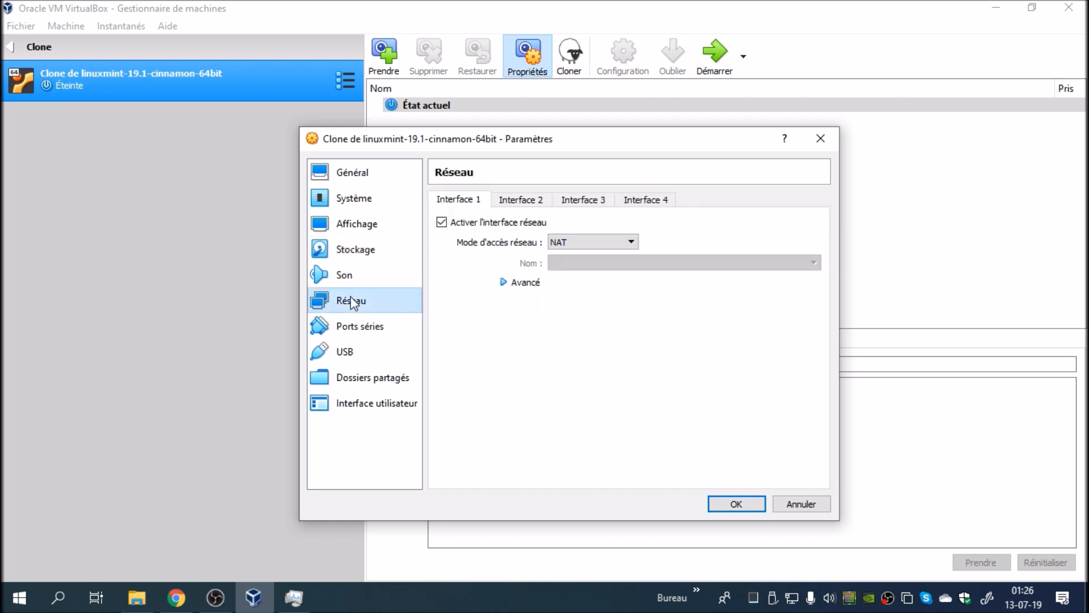
left_click(594, 242)
left_click(594, 285)
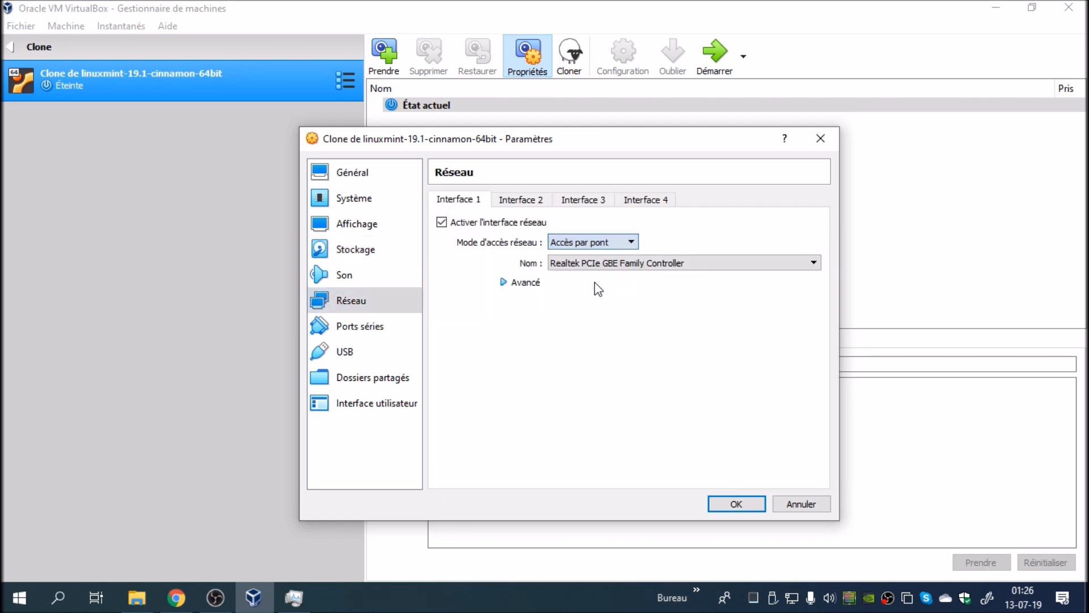
left_click(732, 504)
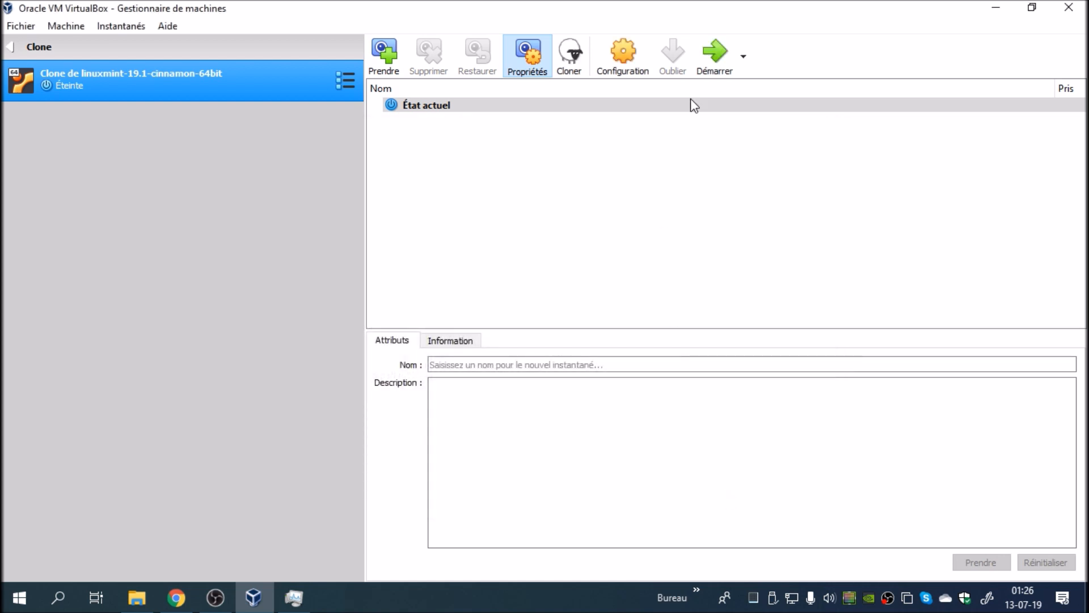
Step: Start the cloned Linux Mint virtual machine and log in with the account password
left_click(710, 57)
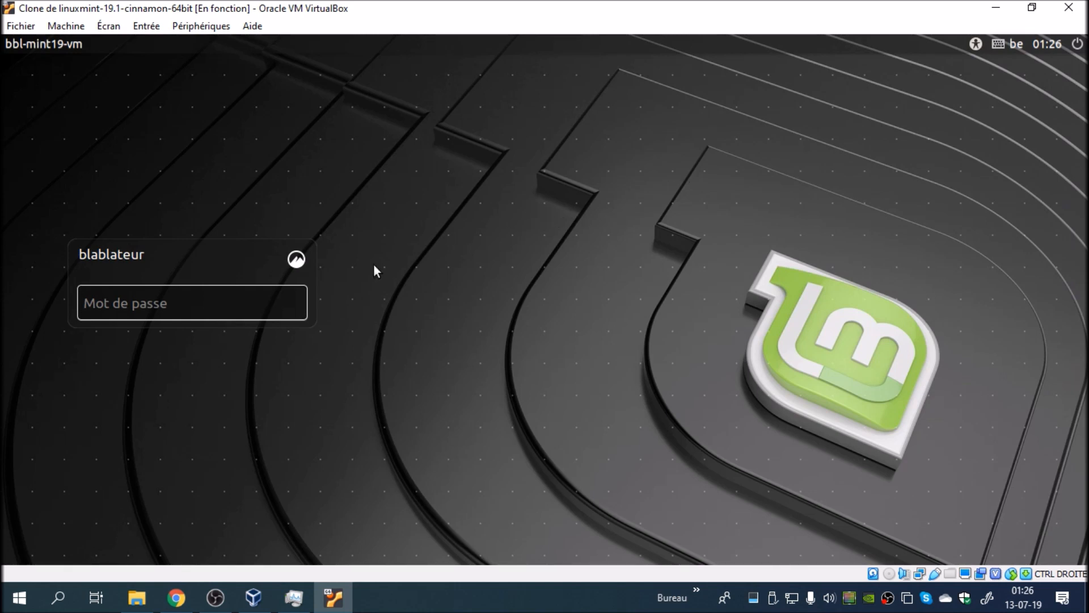
left_click(258, 304)
type("•••••••")
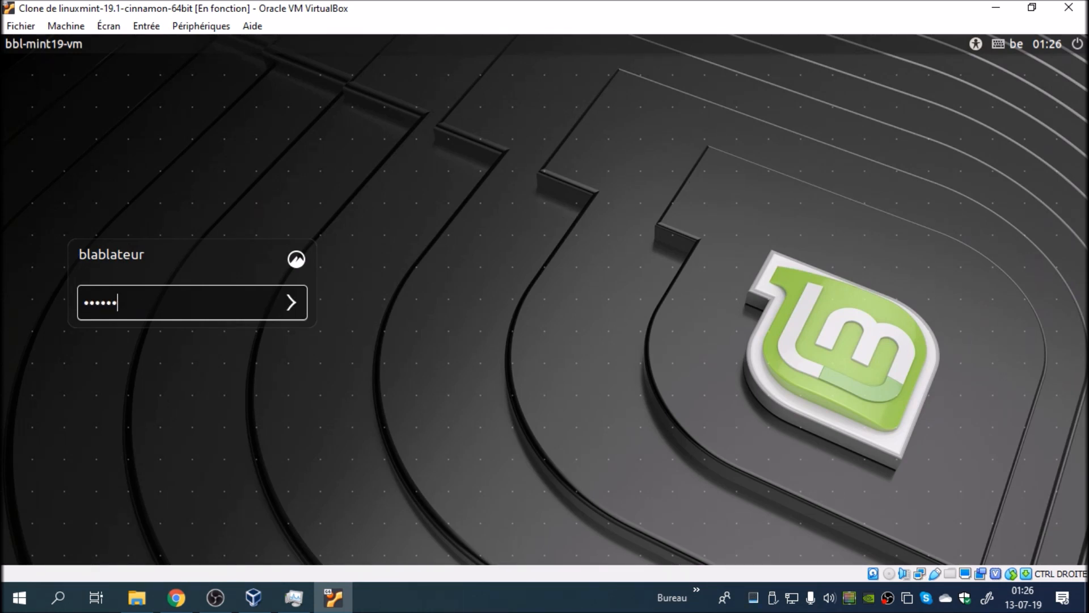
key("Return")
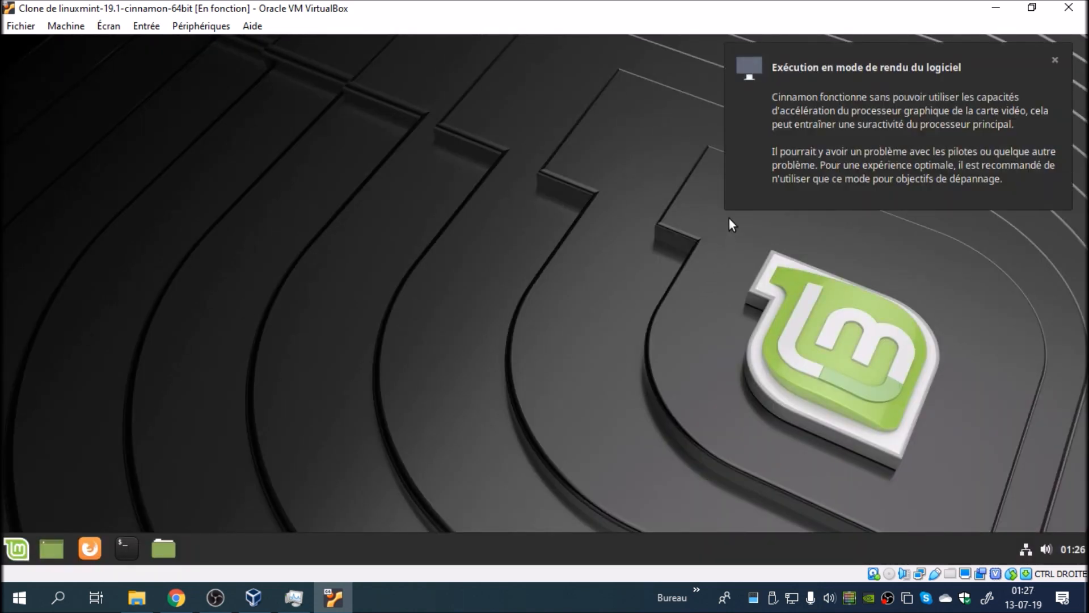
Step: Refresh the package lists in a terminal with sudo apt update, authenticating with the account password
left_click(138, 542)
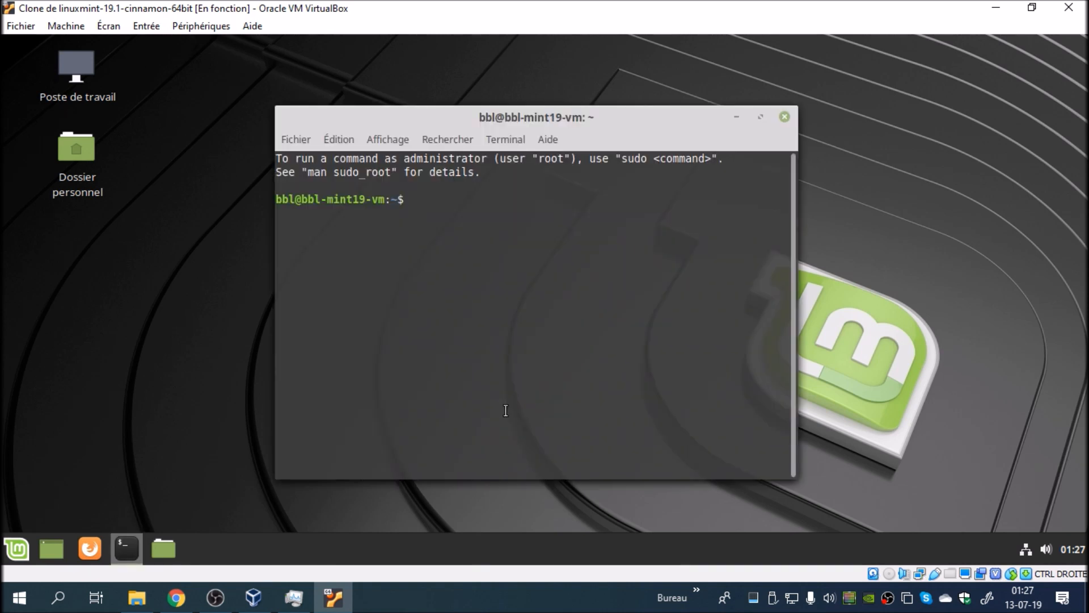
type("sudo apt update")
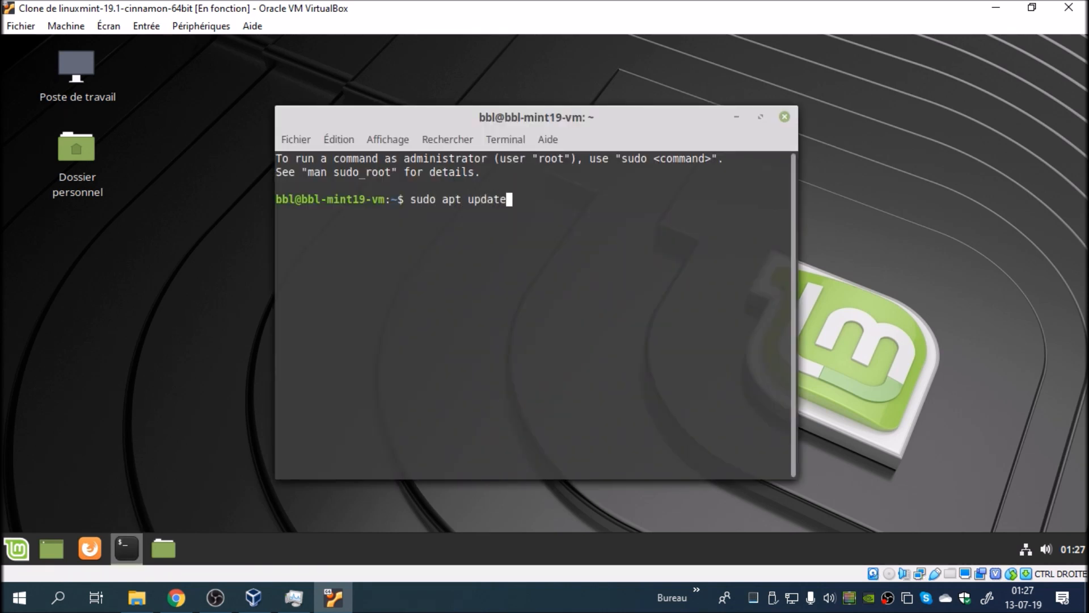
key("Return")
type("******")
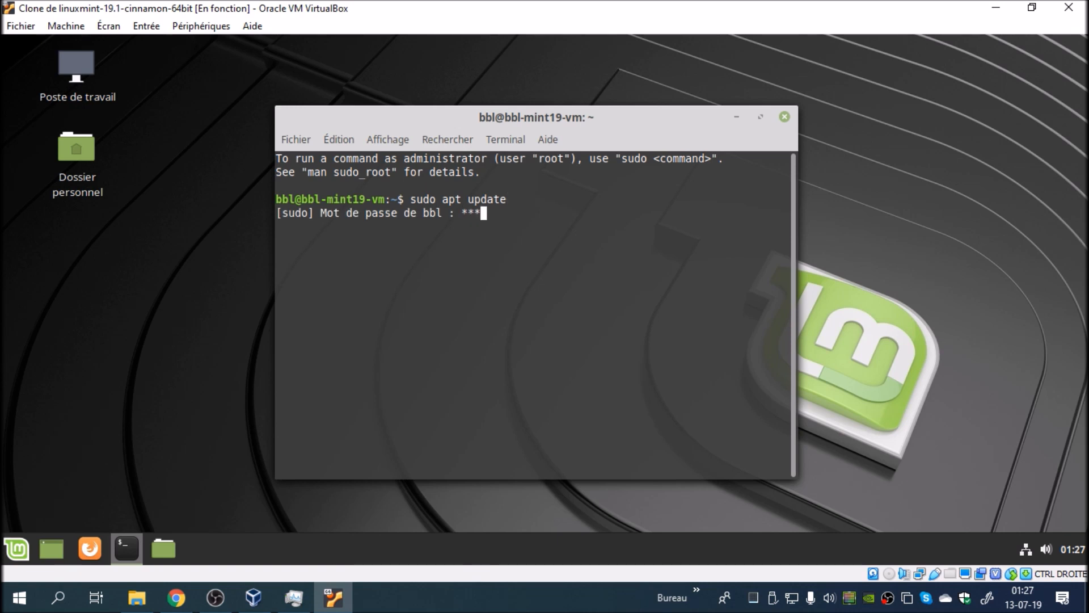
key("Return")
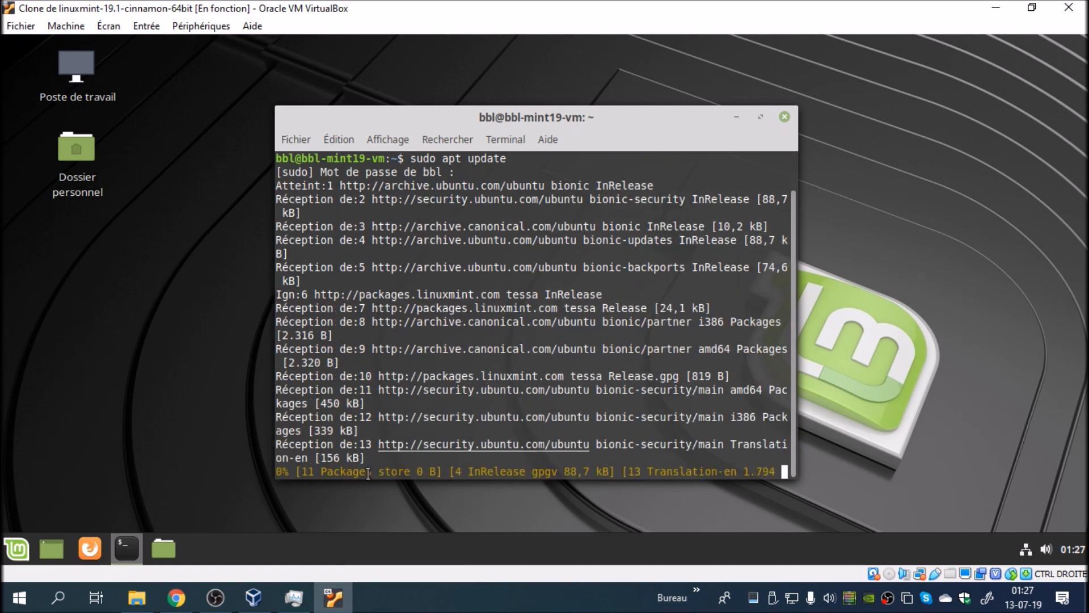
left_click(21, 553)
type("gpa")
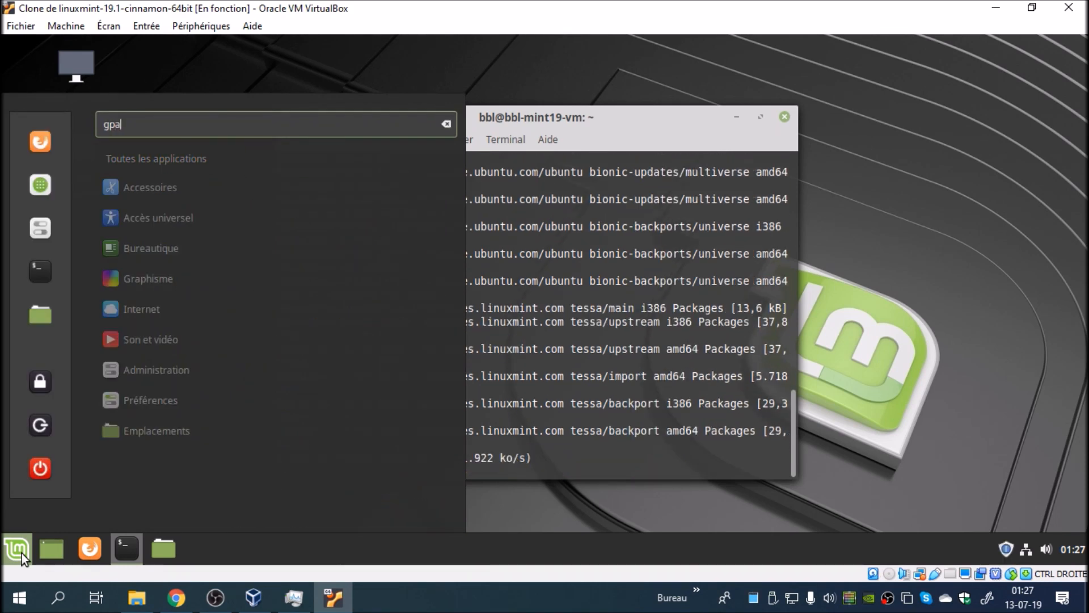
key("BackSpace")
key("BackSpace")
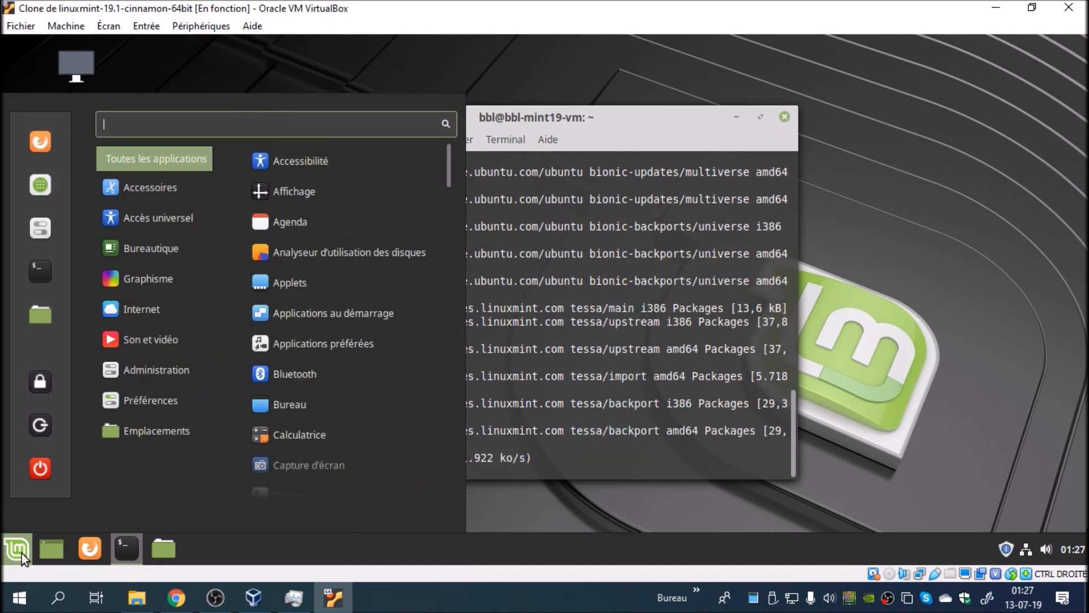
type("dis")
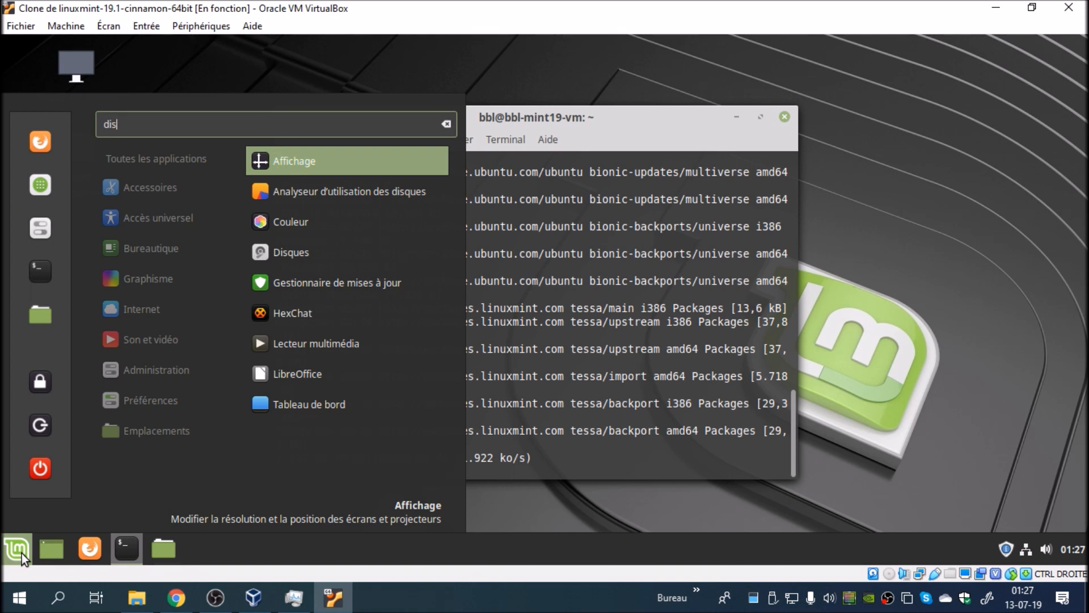
left_click(436, 62)
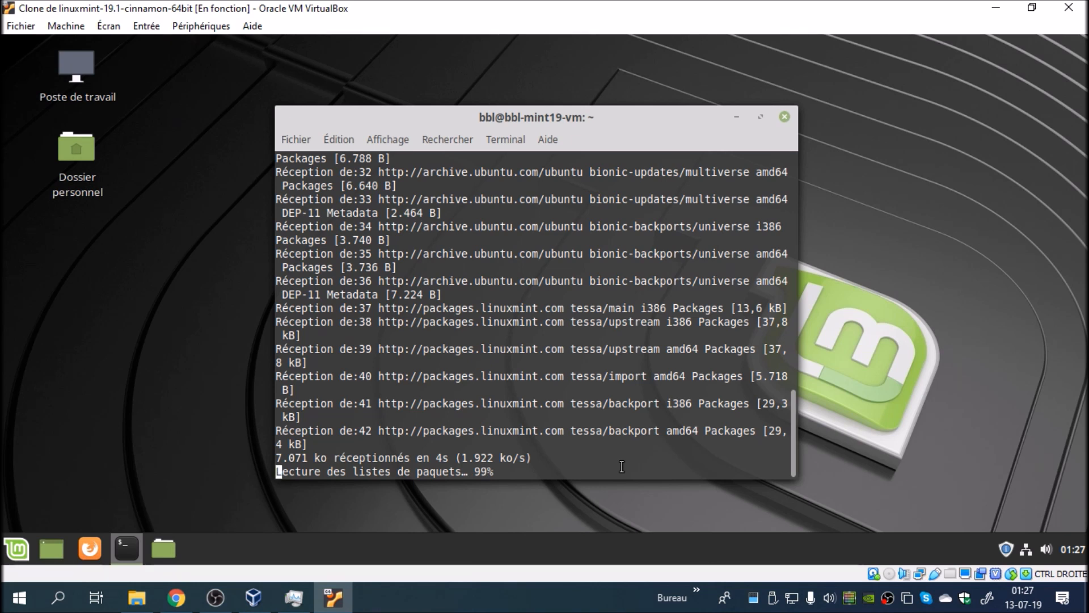
Step: Install GParted with sudo apt install gparted, then close the file manager and the terminal
type("sudo apt i")
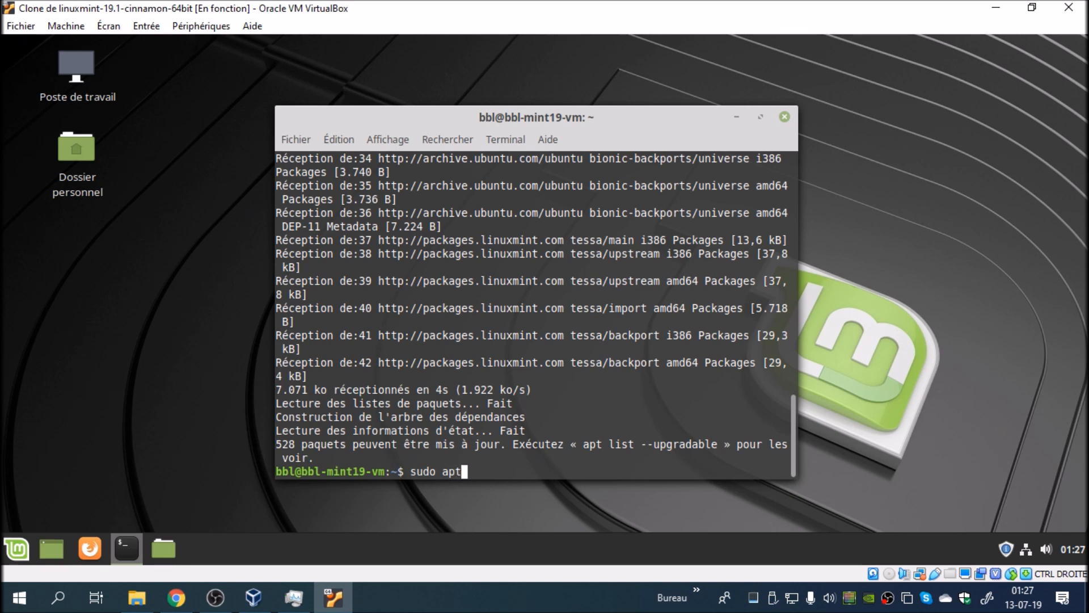
type("nstall gparted")
key("Return")
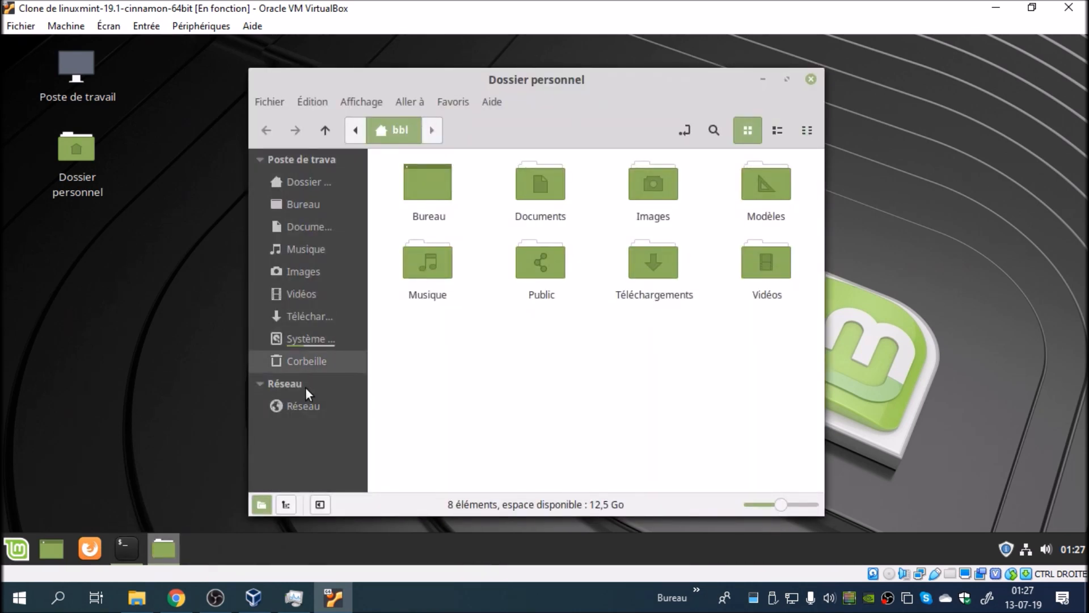
left_click(811, 81)
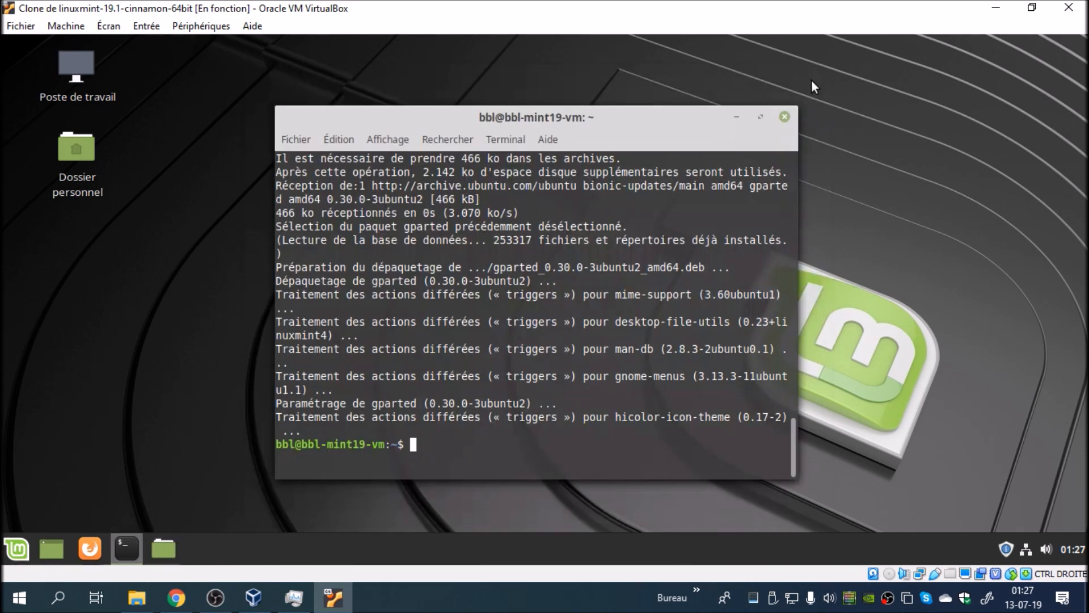
left_click(785, 116)
left_click(32, 548)
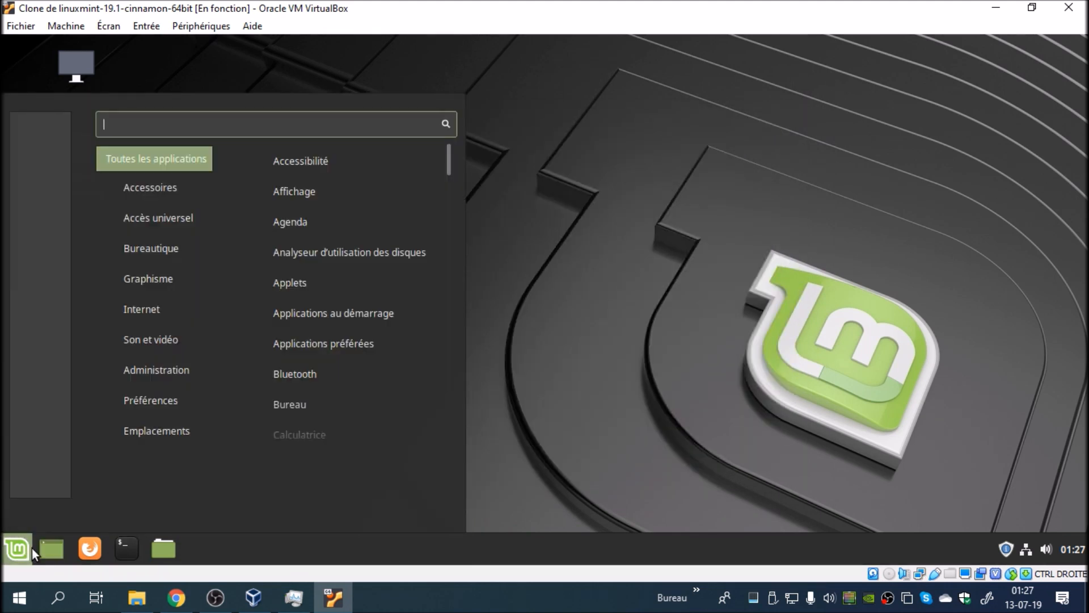
left_click(32, 548)
type("gp")
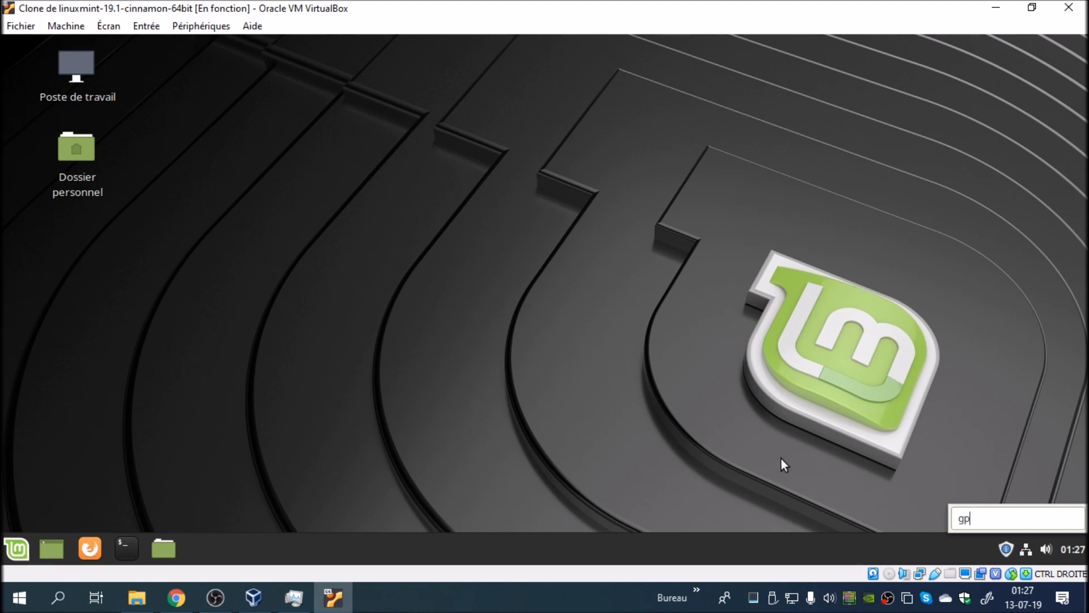
left_click_drag(1006, 517, 806, 508)
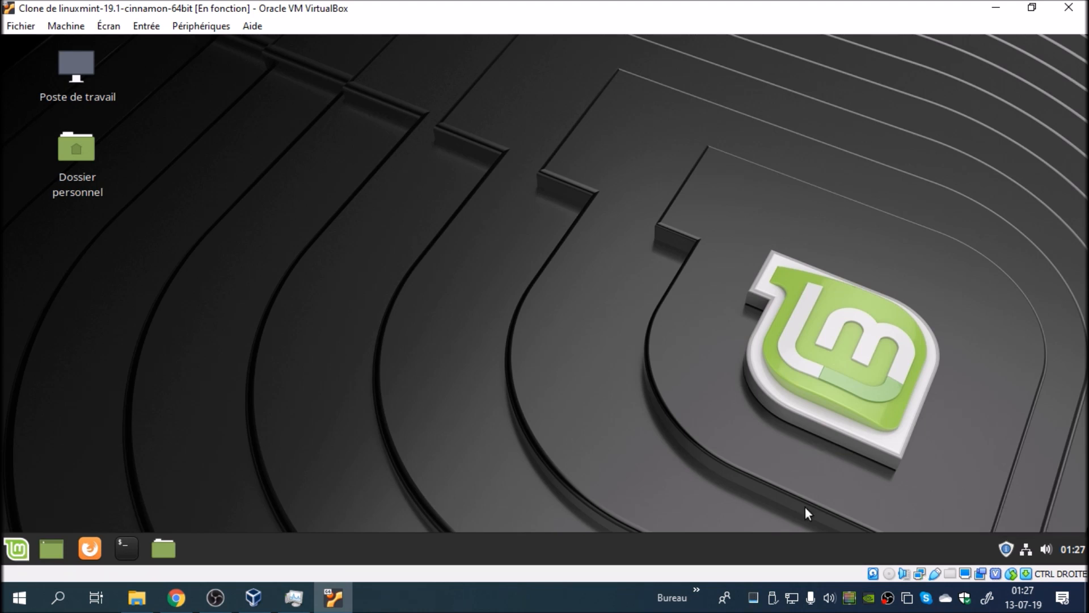
Step: Search the installed applications for gp, launch GParted and authenticate with the account password
left_click(9, 556)
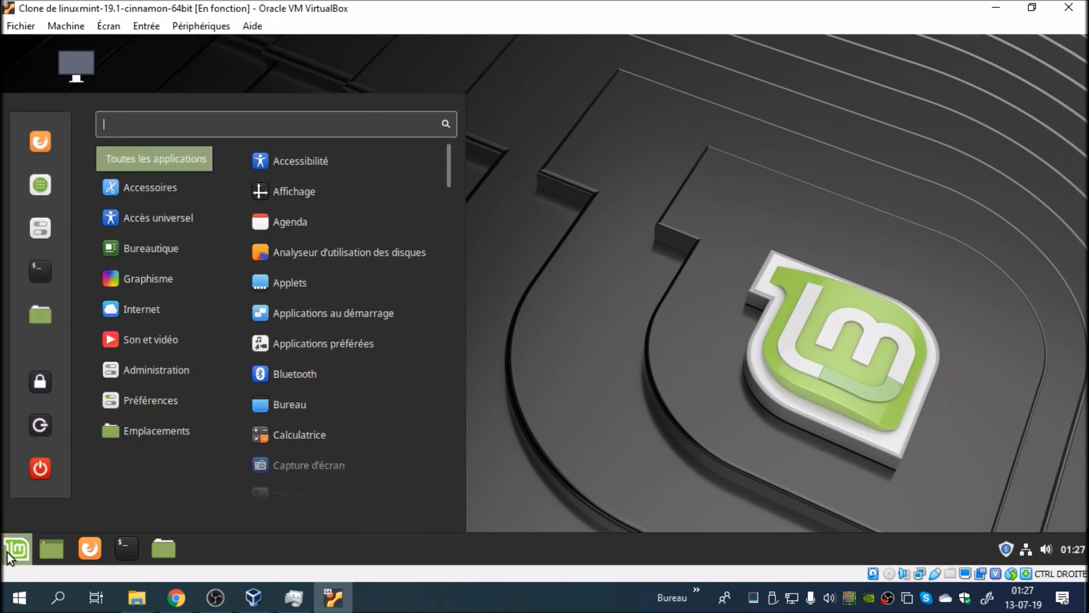
type("gp")
key("Return")
type("••••••")
key("Return")
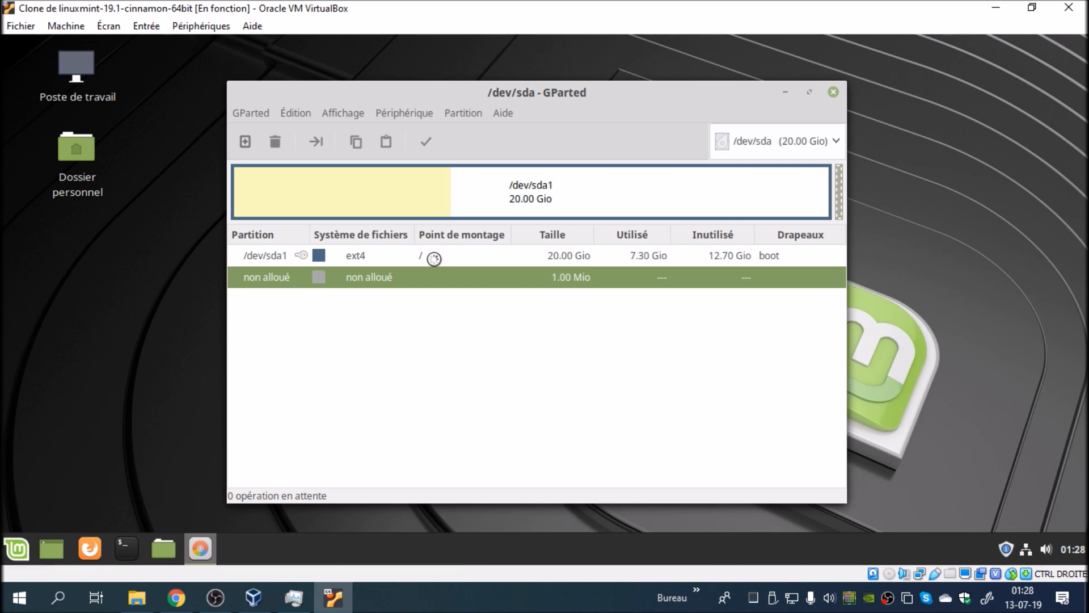
Step: Switch to the 10 GiB disk /dev/sdb and create an msdos partition table on it
left_click(767, 143)
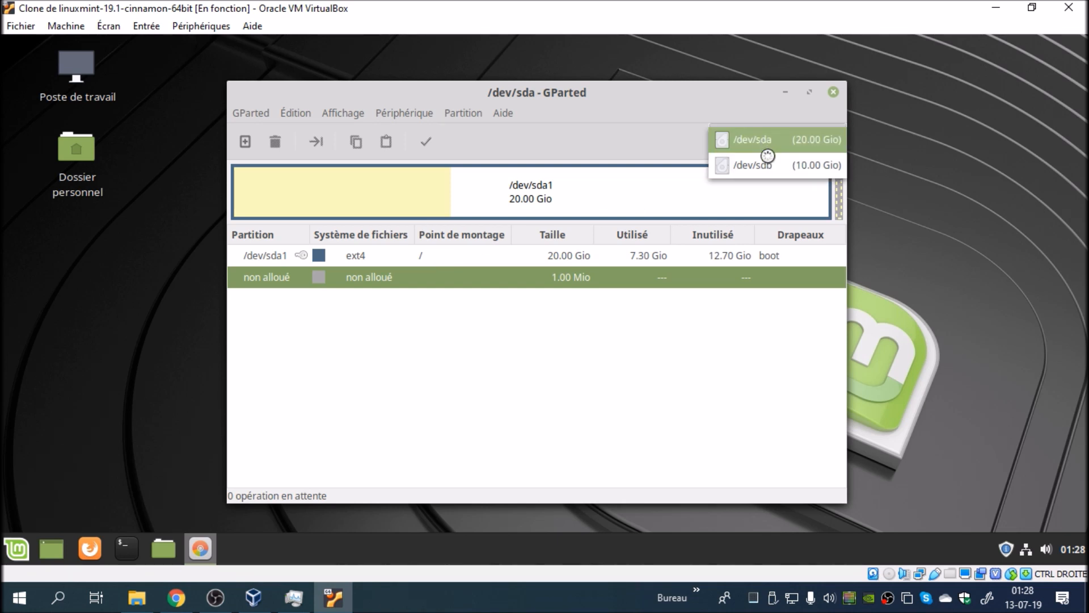
left_click(768, 165)
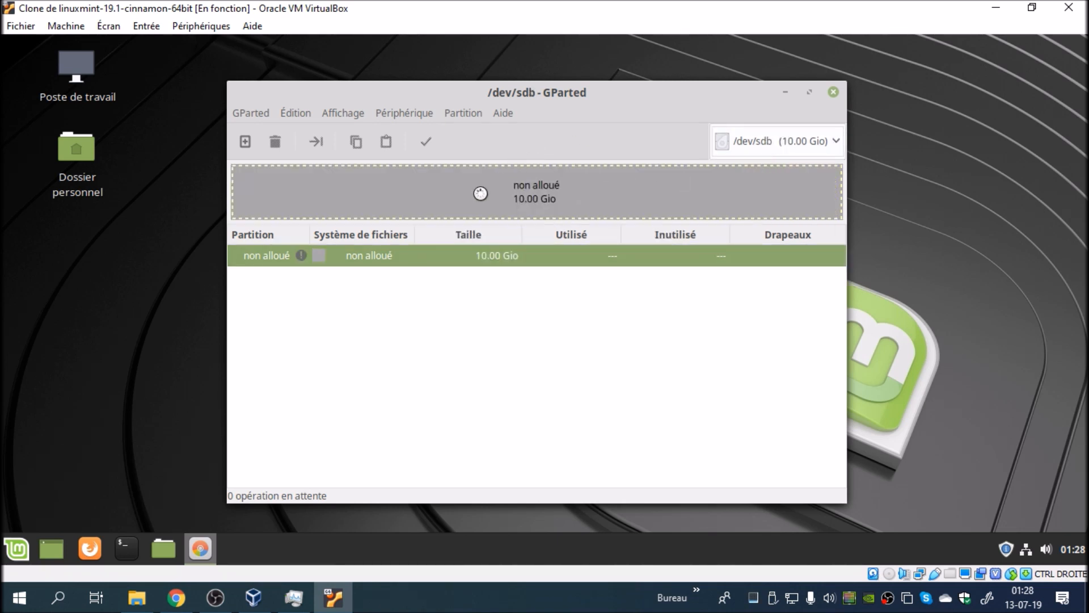
left_click(412, 114)
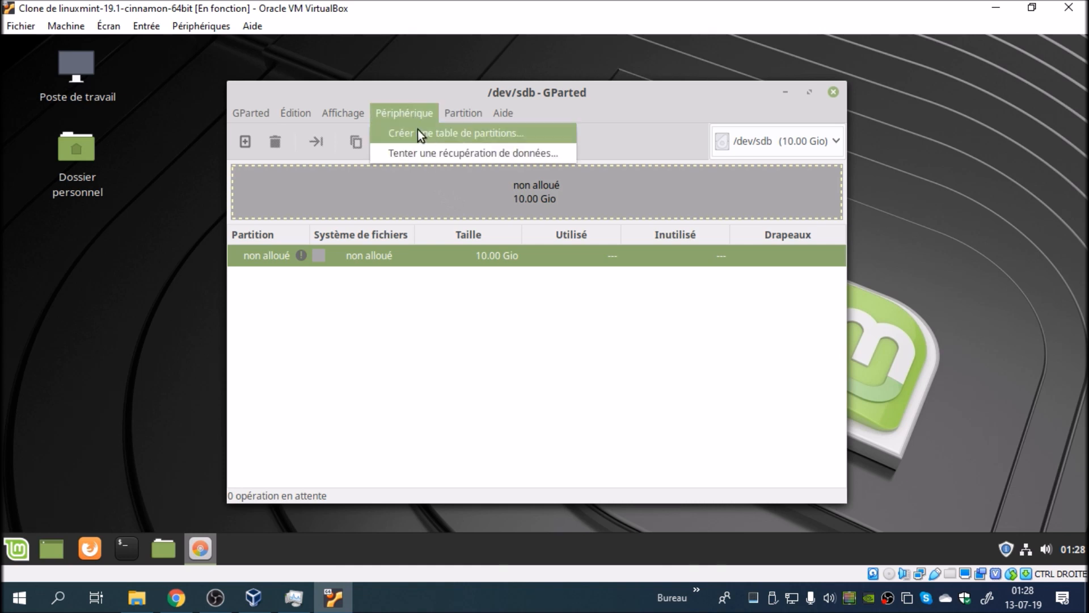
left_click(418, 130)
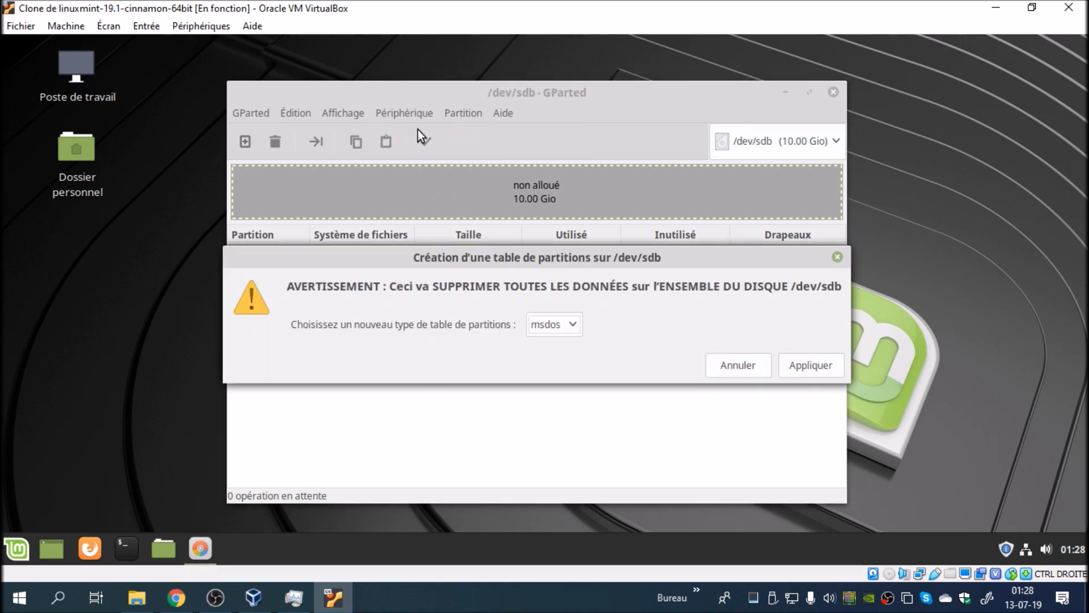
left_click(802, 363)
Step: Queue a new primary NTFS partition filling all the unallocated space on /dev/sdb
left_click(473, 114)
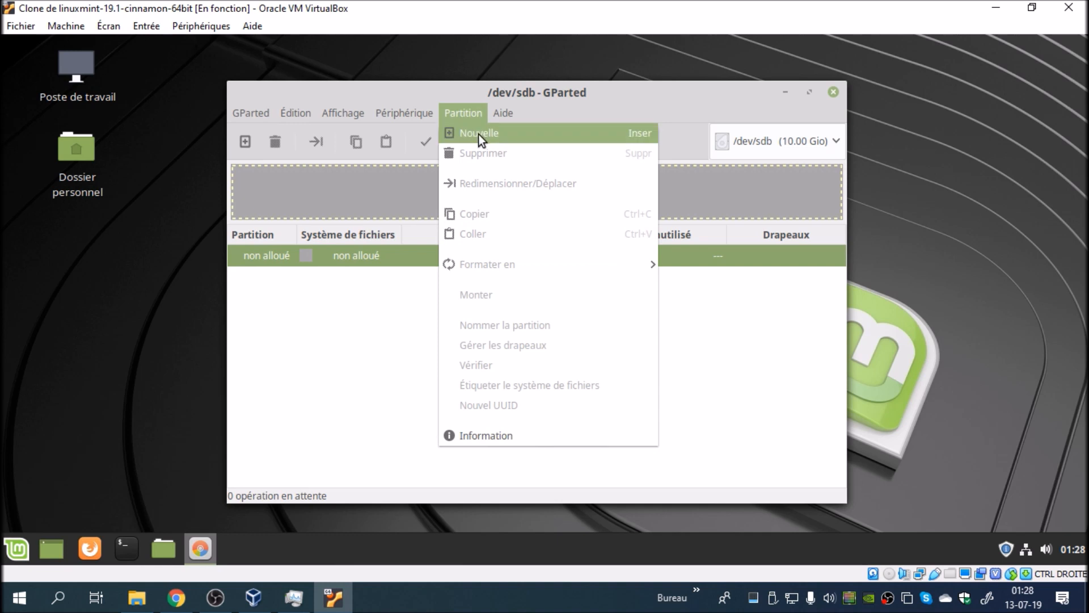
left_click(478, 134)
left_click(709, 355)
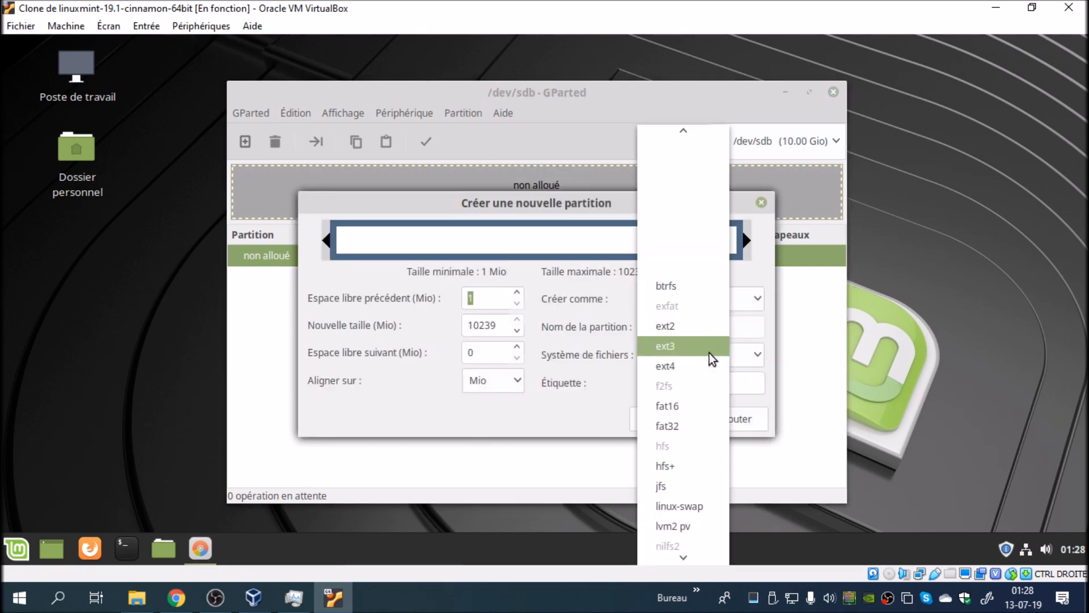
left_click(665, 479)
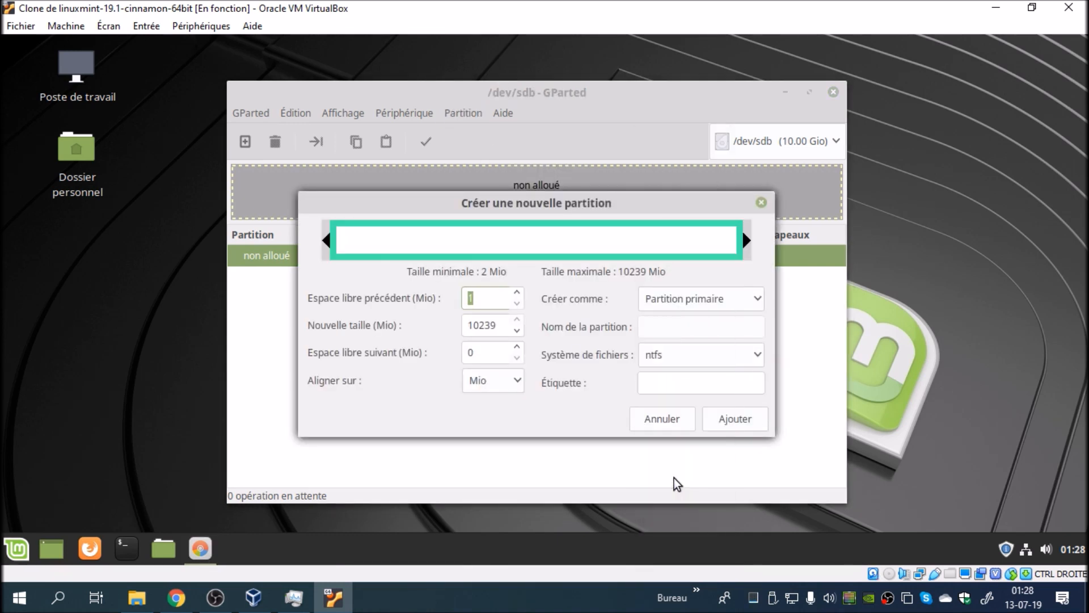
left_click(735, 420)
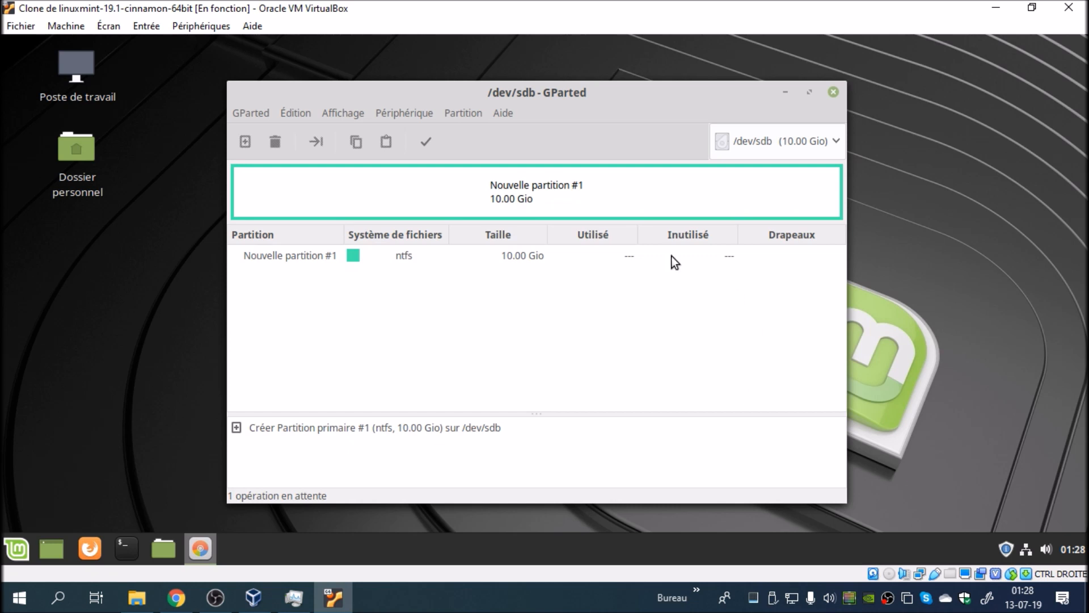
Step: Apply the pending partition creation on /dev/sdb and close GParted
left_click(426, 142)
left_click(696, 376)
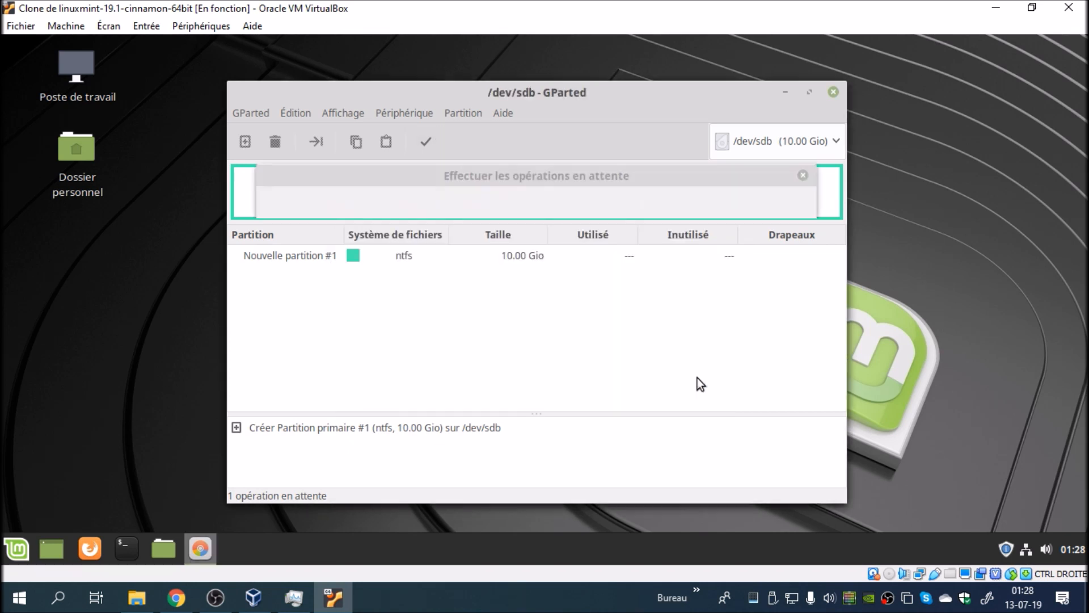
left_click(733, 385)
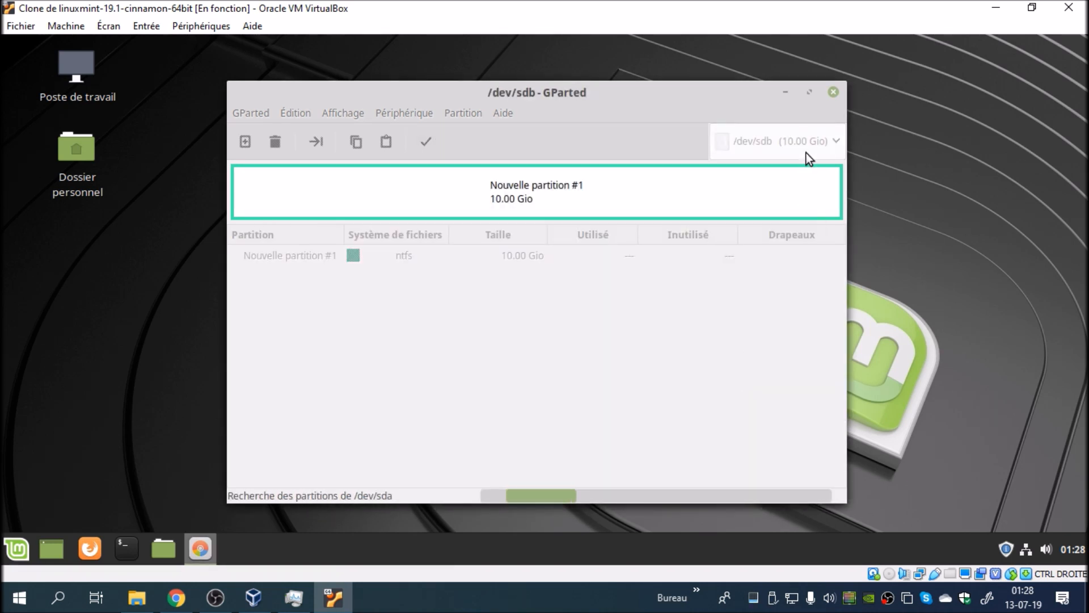
left_click(837, 91)
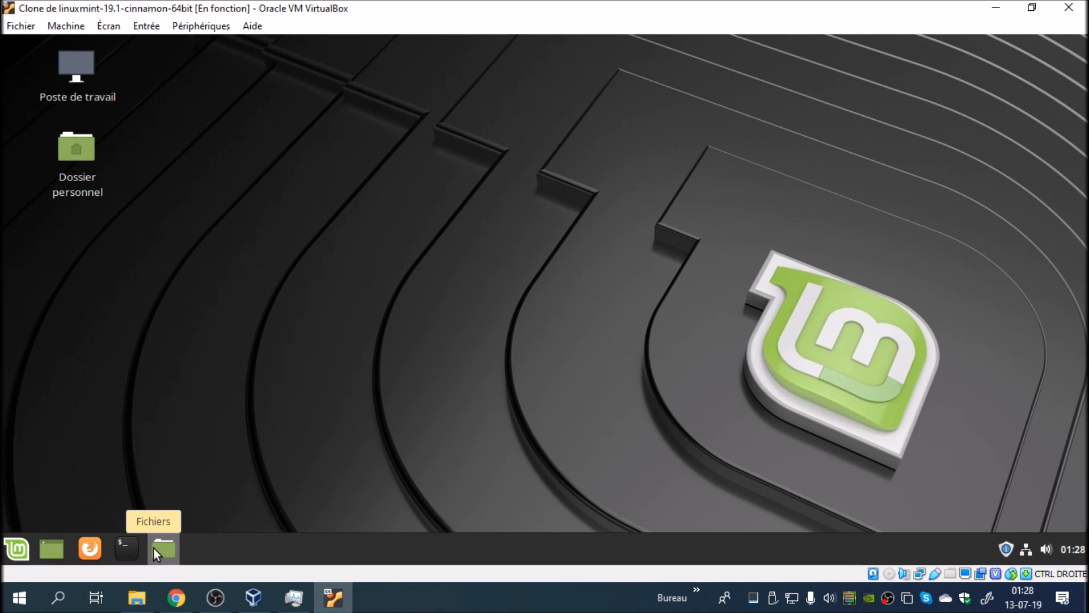
Step: Search the installed applications for dis, launch Disques and select the 11 Go disk
left_click(16, 549)
type("dis")
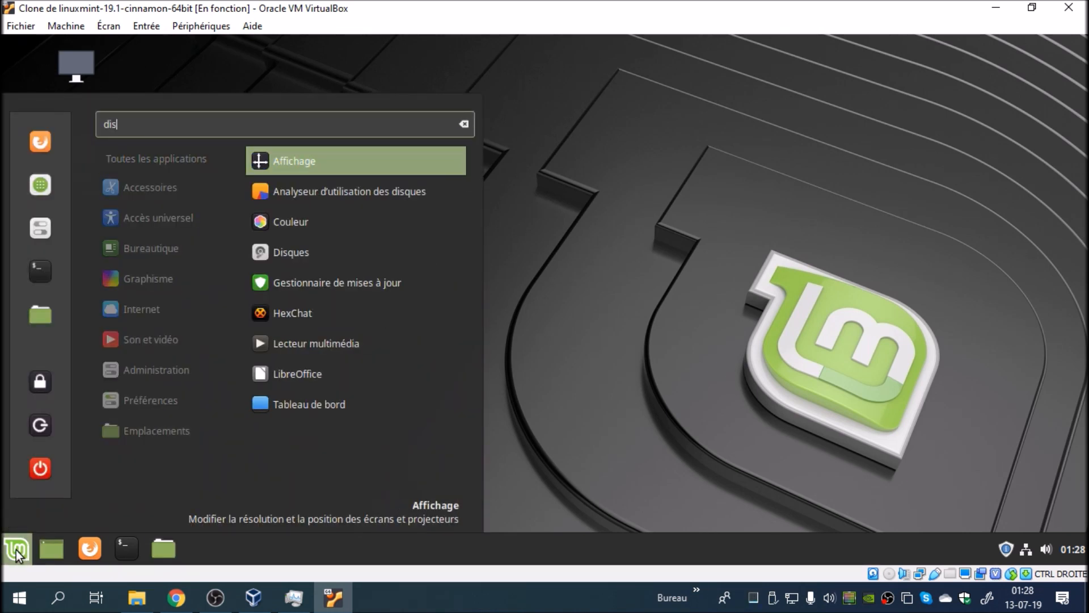
key("Down")
key("Down")
key("Down")
key("Return")
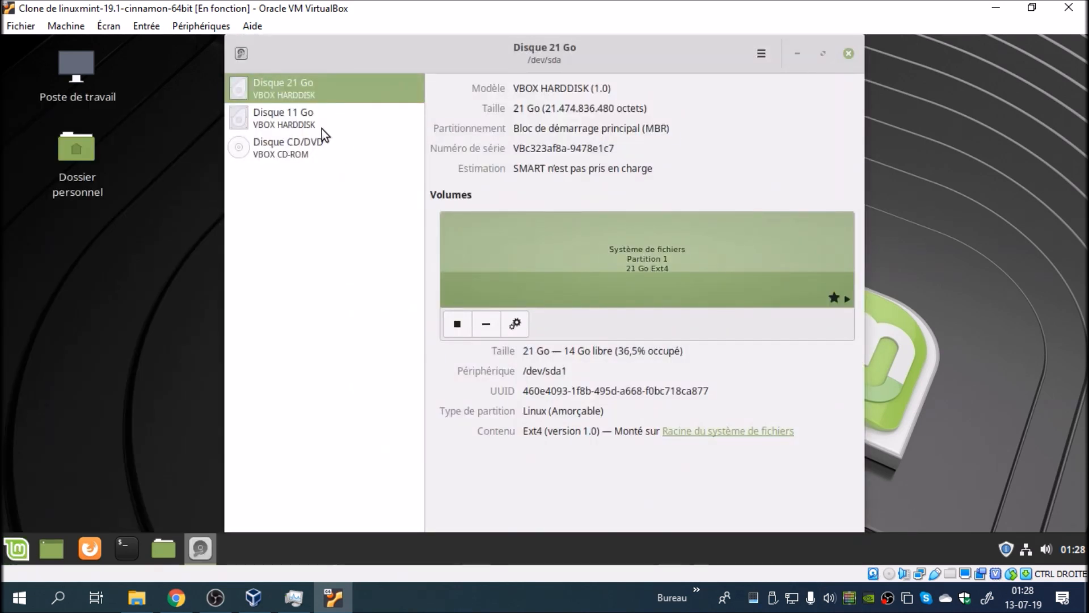
left_click(322, 128)
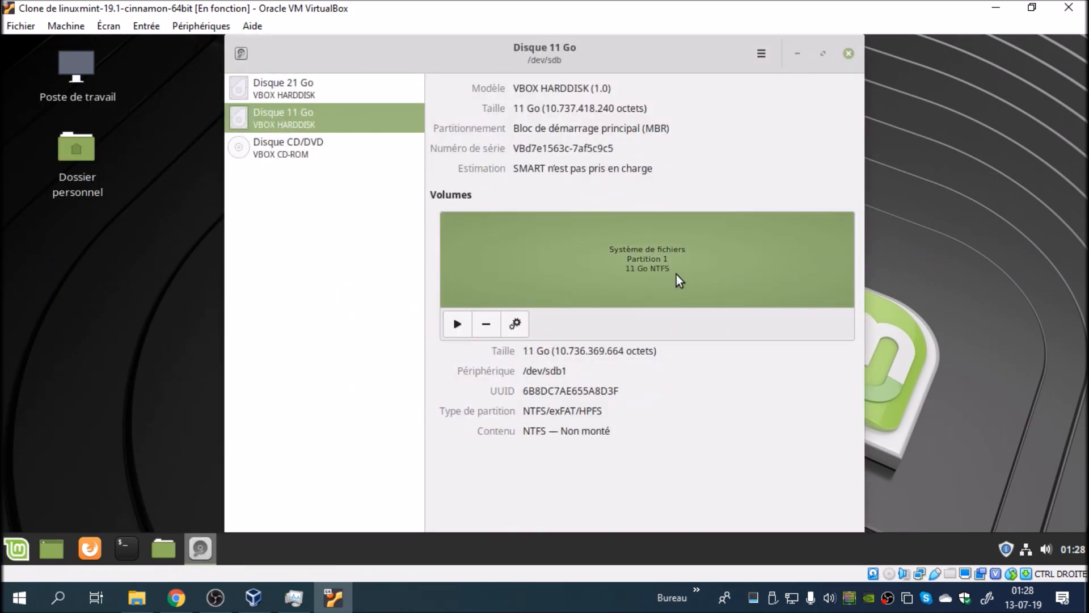
Step: In the NTFS partition's mount options, disable the user session defaults and set the mount point to /home/bbl/BDATA
left_click(517, 324)
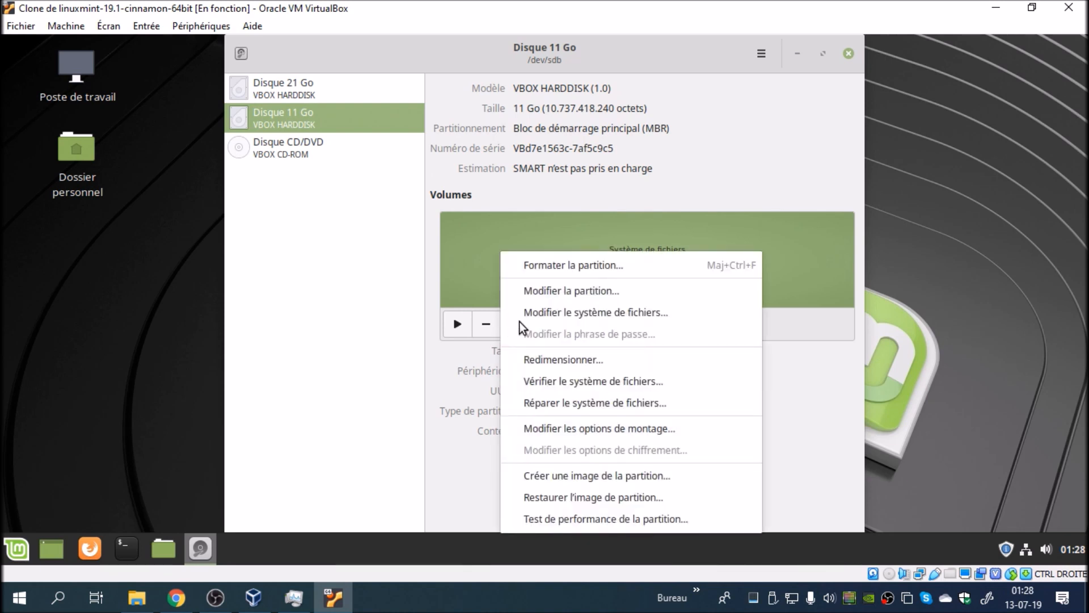
left_click(588, 427)
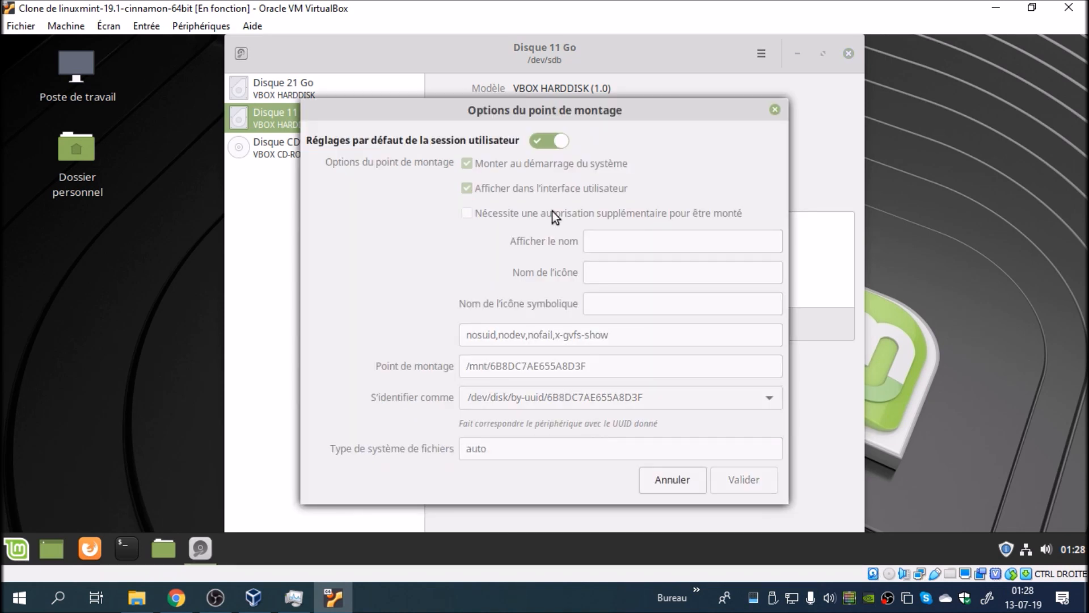
left_click(554, 140)
left_click_drag(629, 368, 467, 366)
type("/")
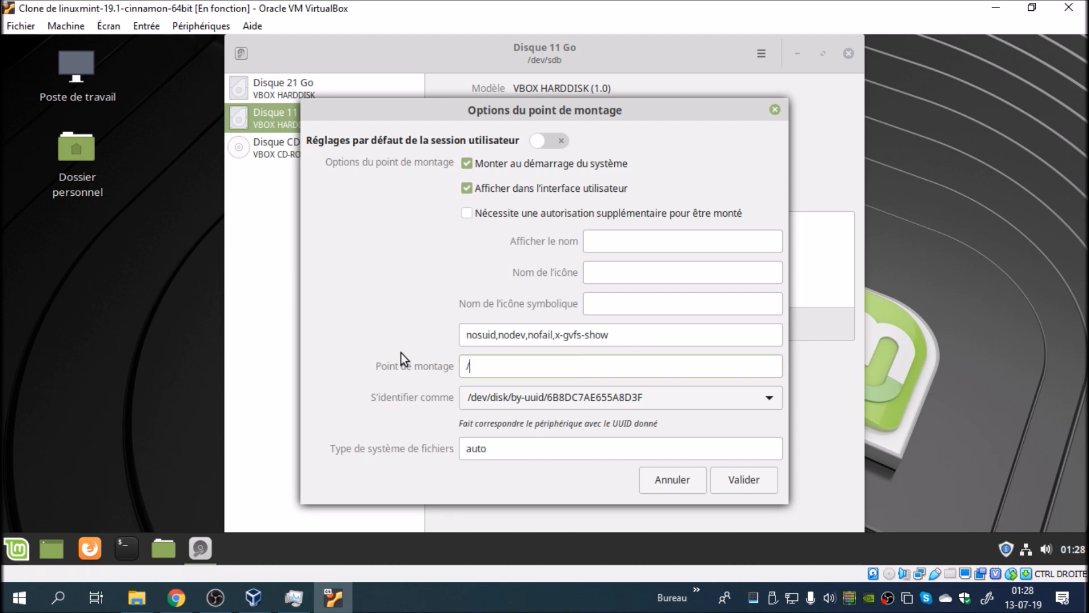
type("home/bbl/BGA")
key("BackSpace")
key("BackSpace")
type("DATA")
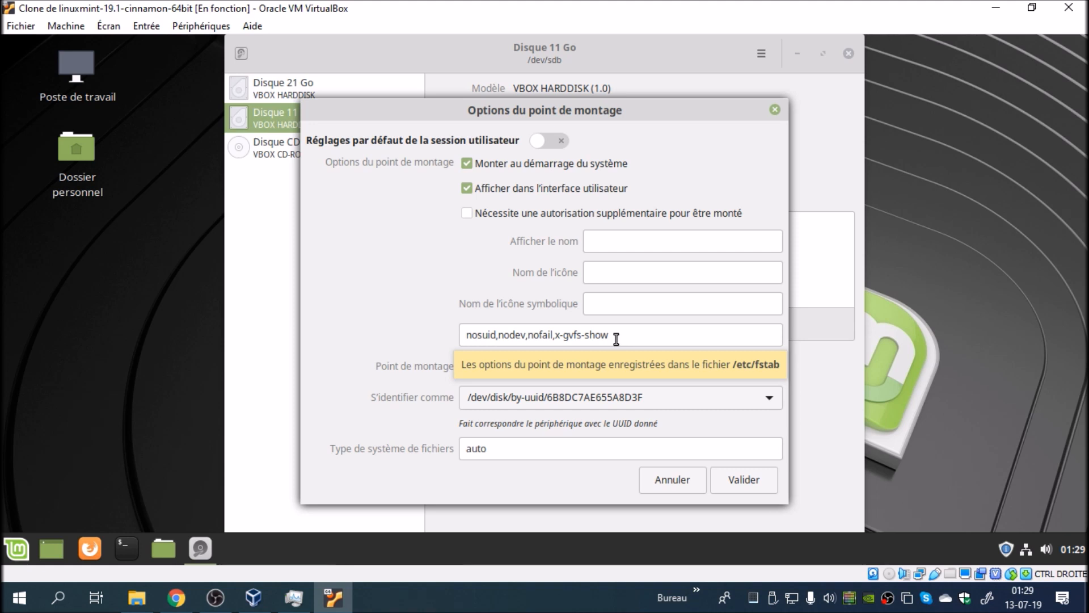
Step: Save the mount options, authenticating with the account password, and close the disk utility
left_click(746, 480)
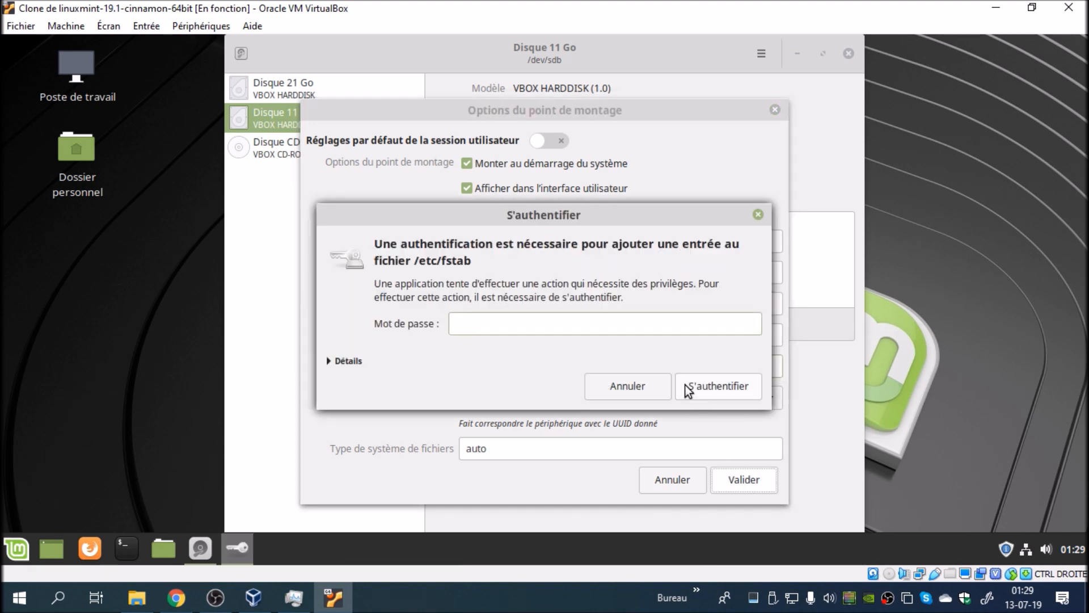
type("••••••")
key("Return")
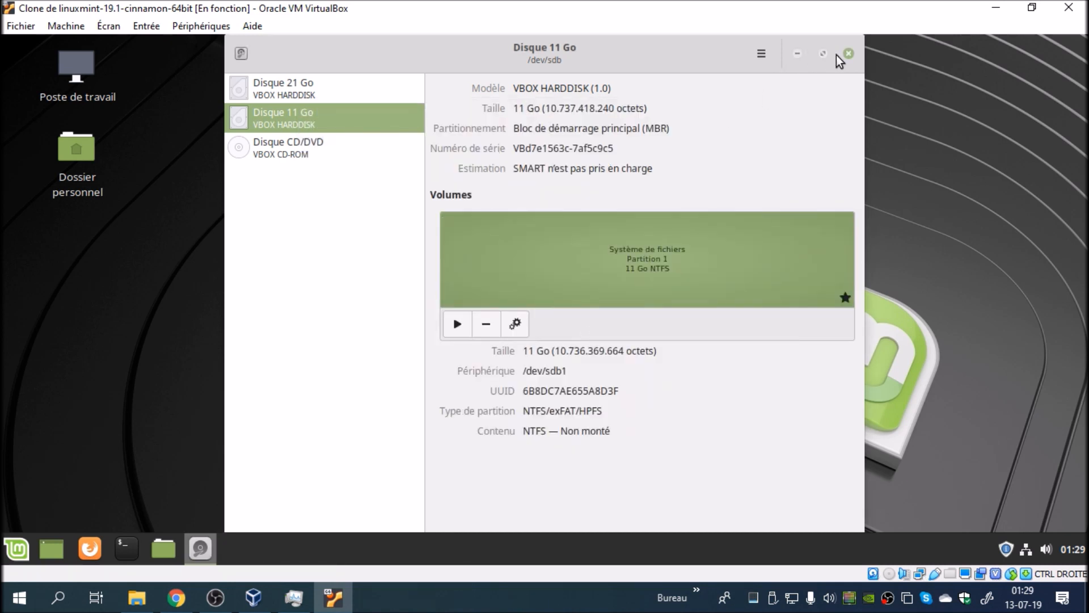
left_click(849, 53)
Step: Switch to Chrome, search Google for ntfs fstab and read the NTFS fstab examples in the Ubuntu-fr guide to accessing Windows partitions
left_click(176, 598)
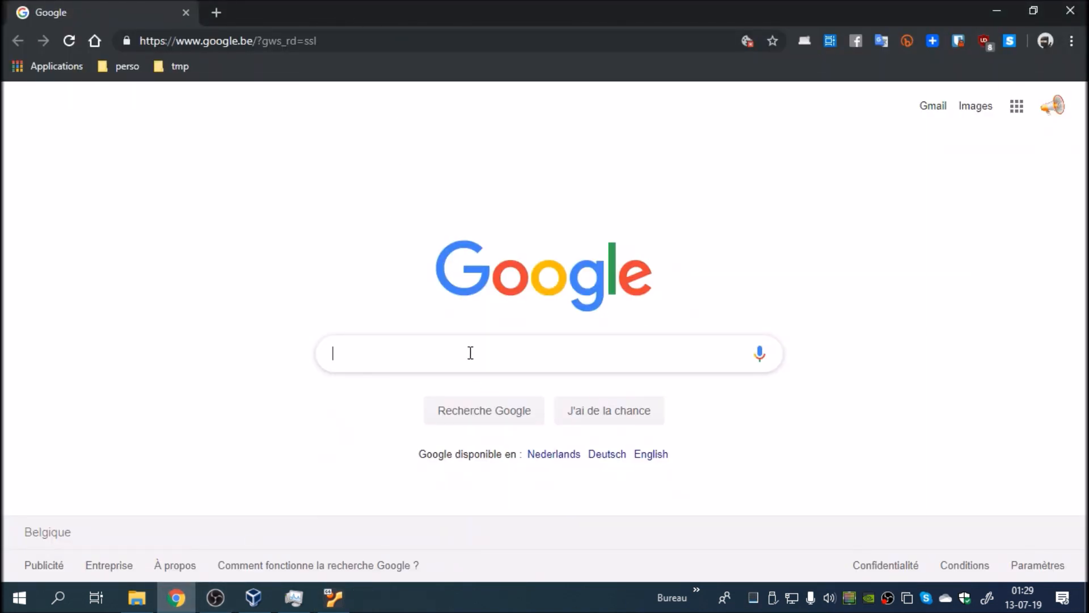
type("nt")
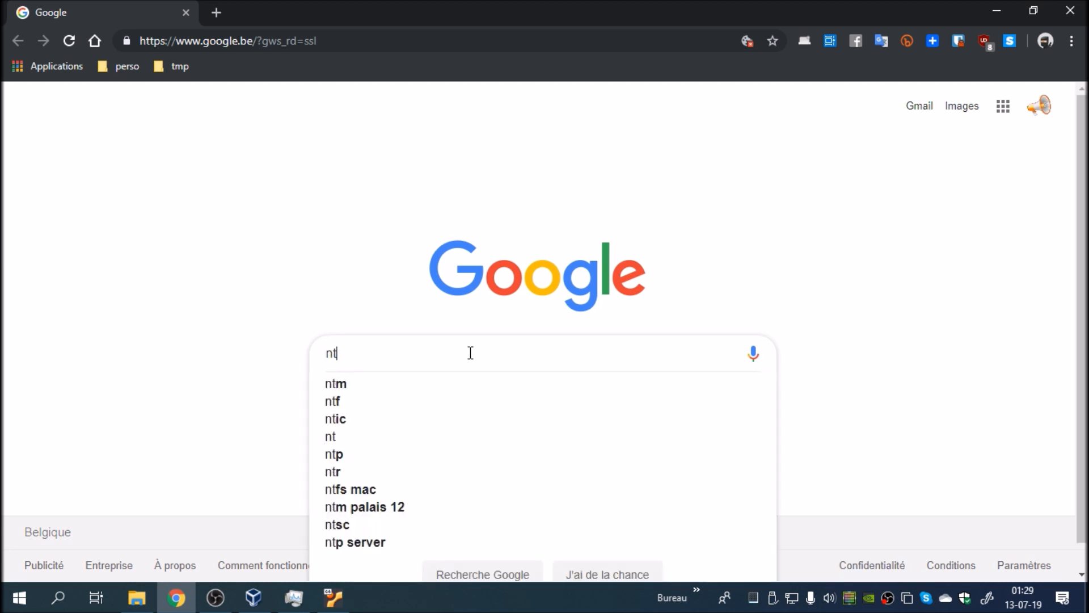
type("fs fstab")
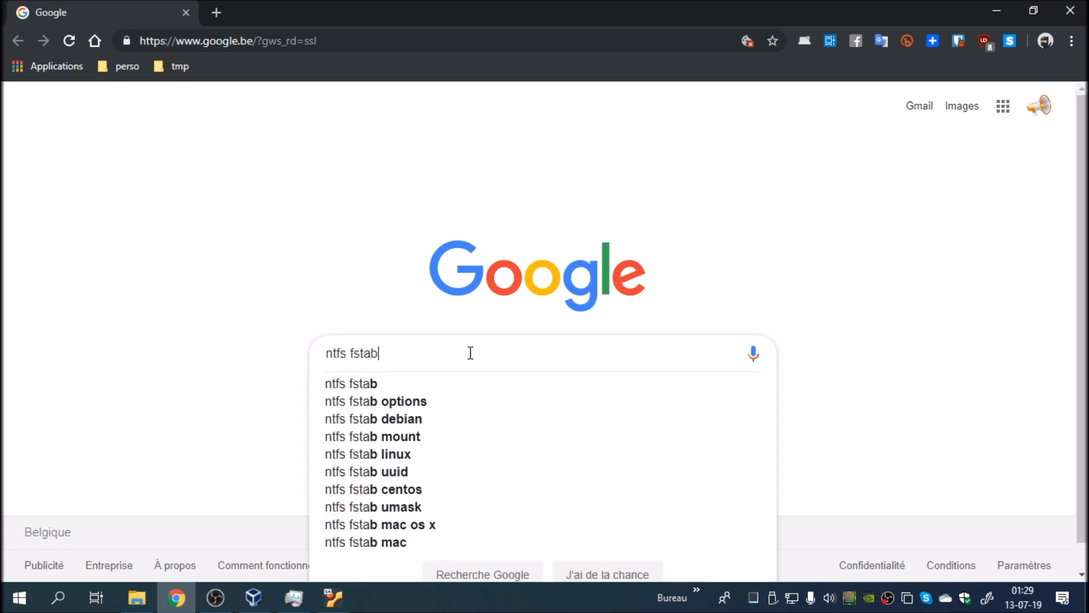
key("Return")
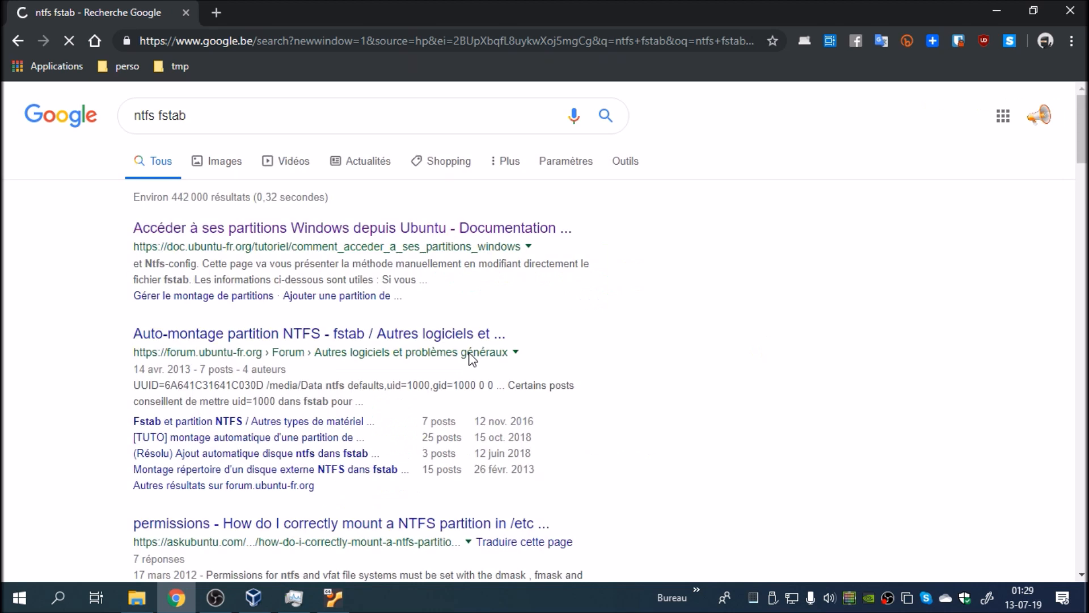
left_click(310, 231)
scroll(448, 360, "down", 10)
scroll(448, 361, "down", 18)
scroll(450, 363, "up", 5)
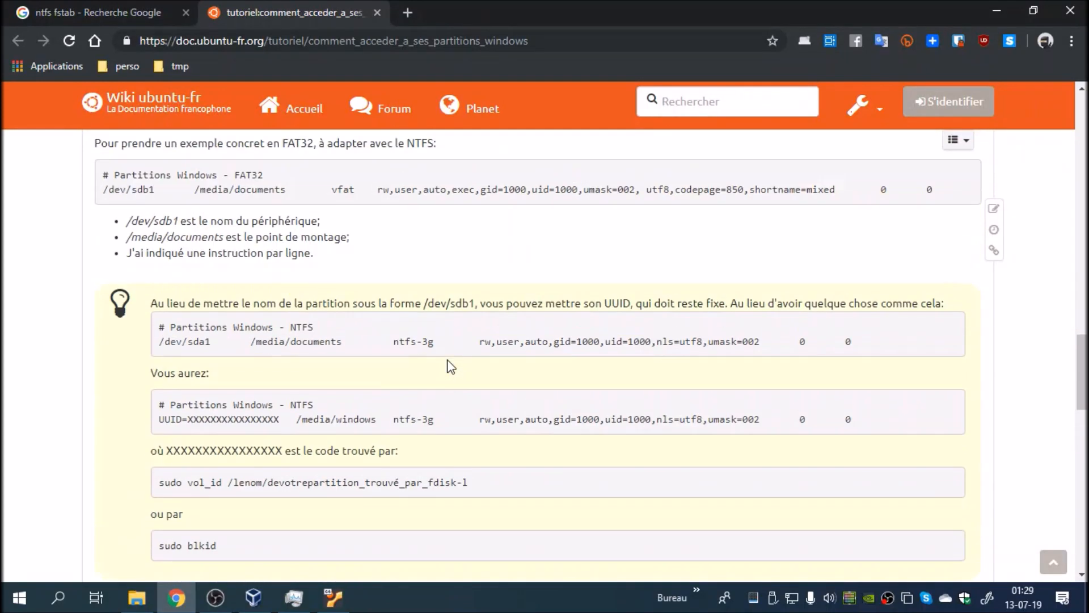
scroll(448, 363, "down", 1)
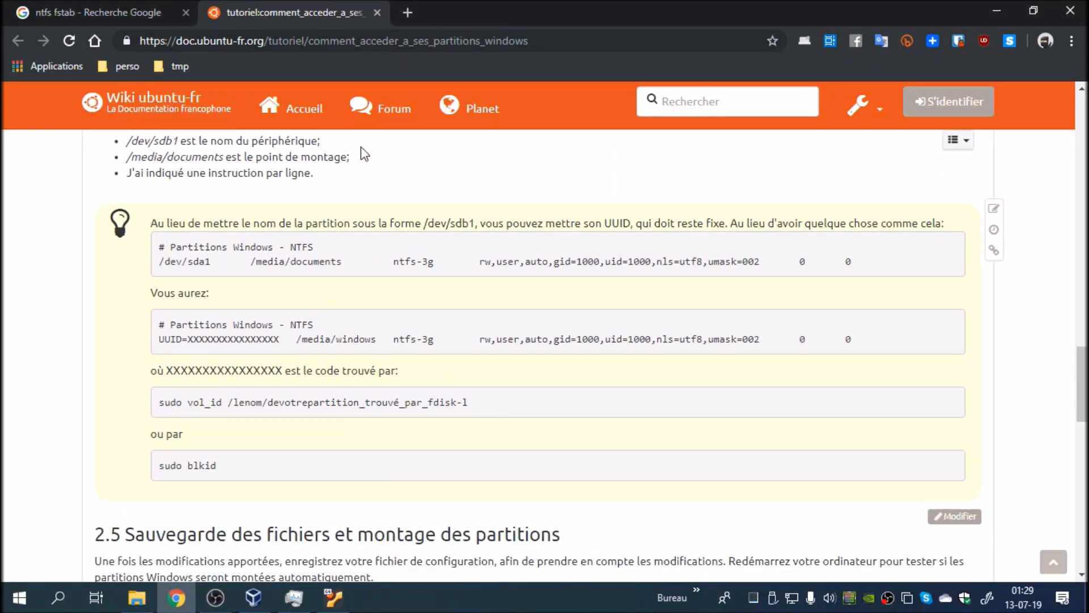
left_click(532, 42)
left_click_drag(516, 40, 556, 60)
Step: Switch back to the virtual machine and open /etc/fstab from a terminal with sudo xed, authenticating with the account password
left_click(335, 604)
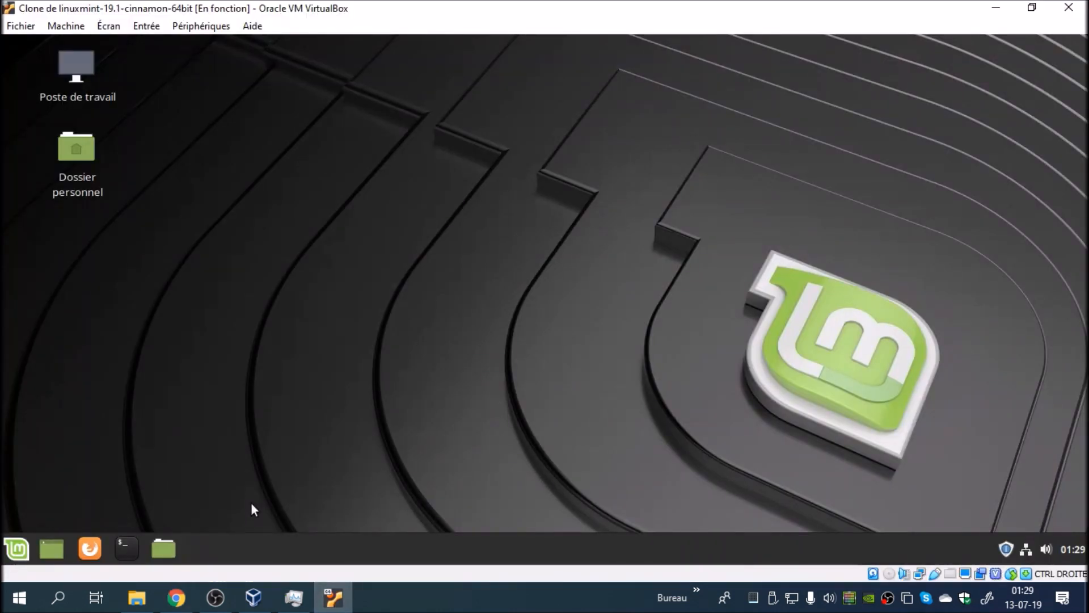
left_click(130, 544)
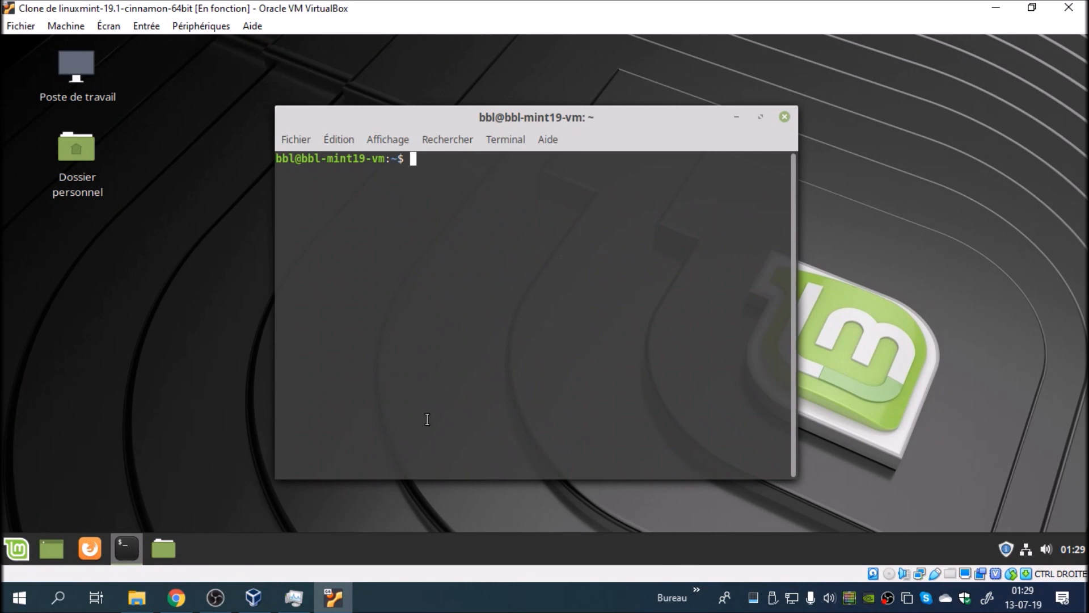
type("sudo xed /etc/fstab")
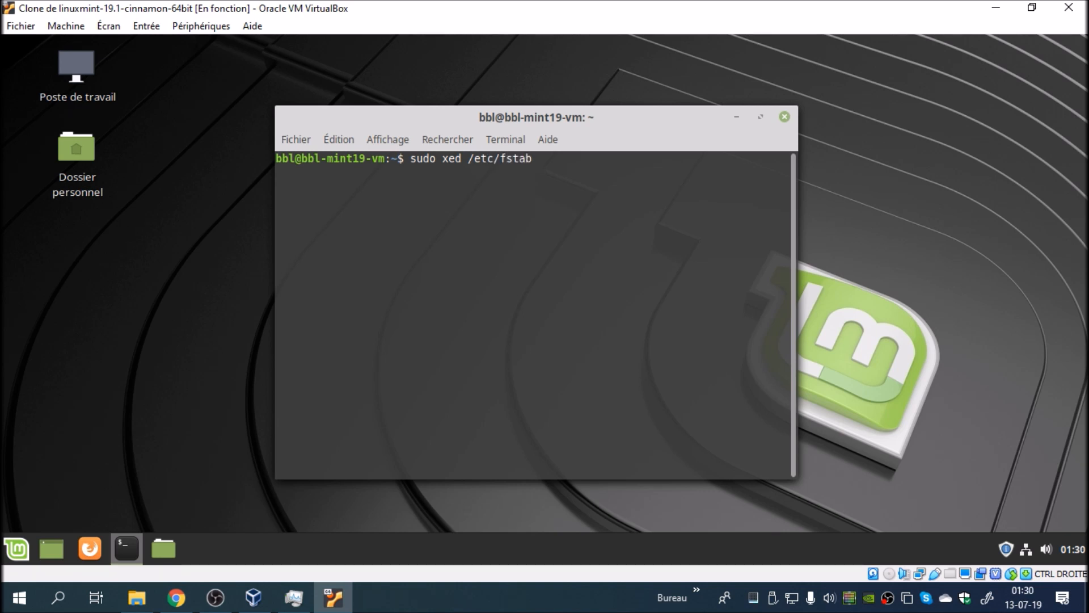
key("Return")
type("*****")
key("Return")
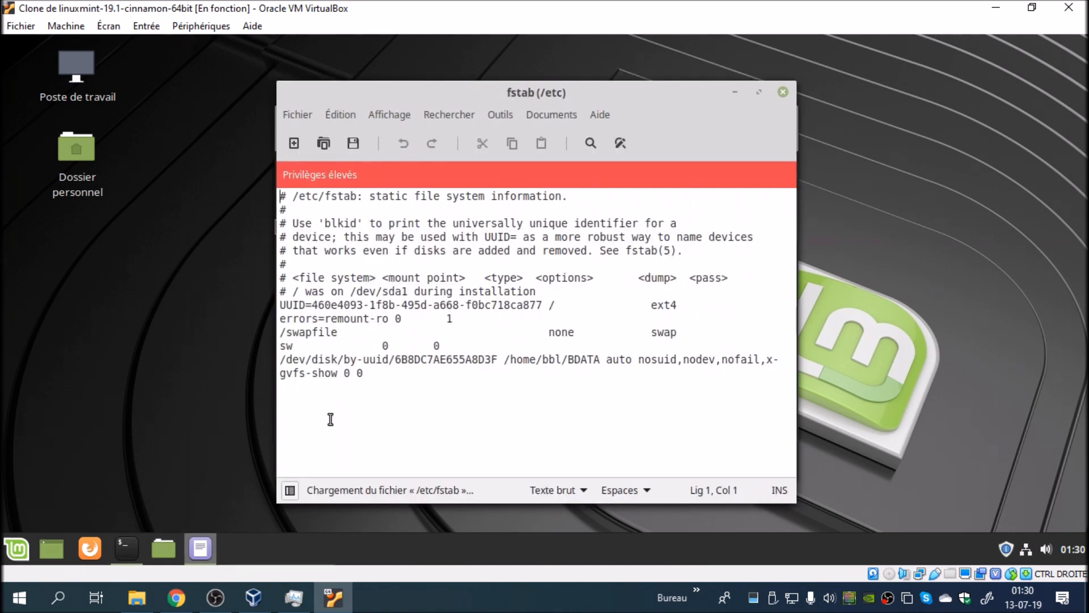
Step: Check the home folder for the new volume, then close the file manager, the fstab editor and the terminal
left_click(166, 552)
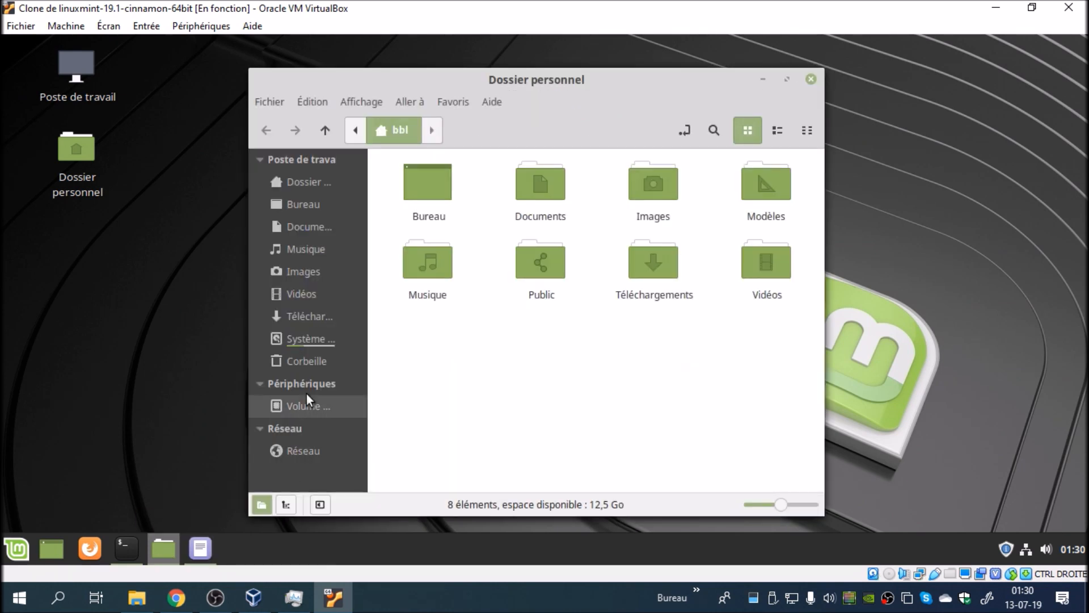
left_click(812, 80)
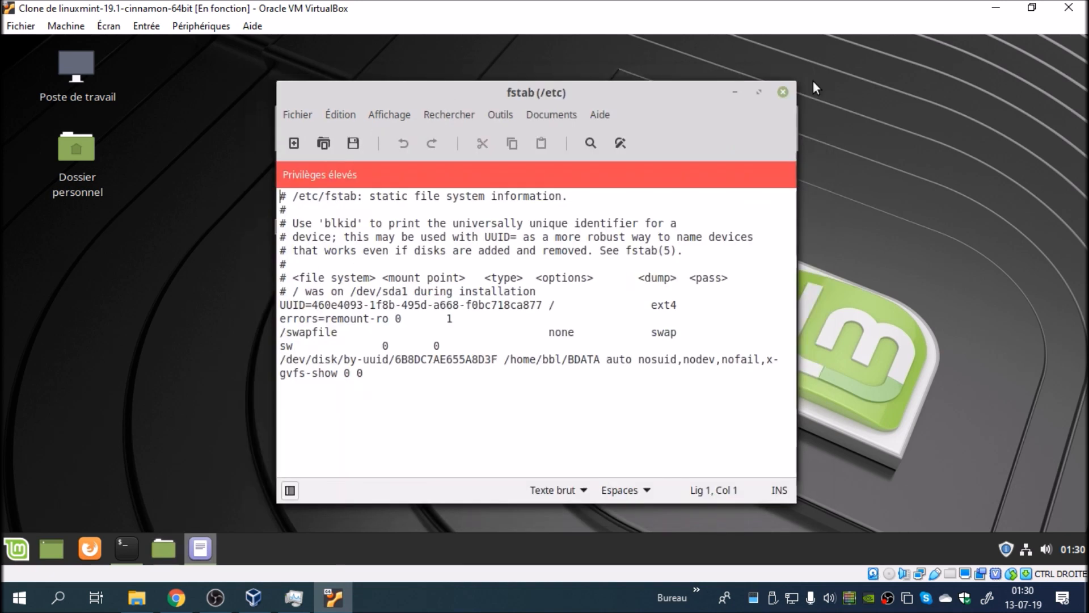
left_click(783, 92)
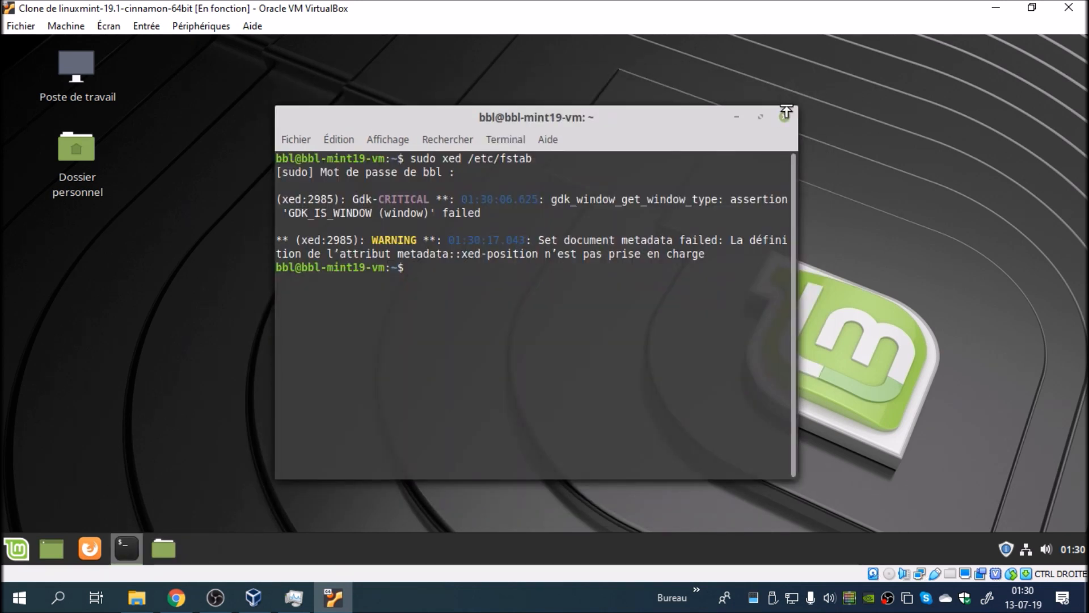
left_click(785, 118)
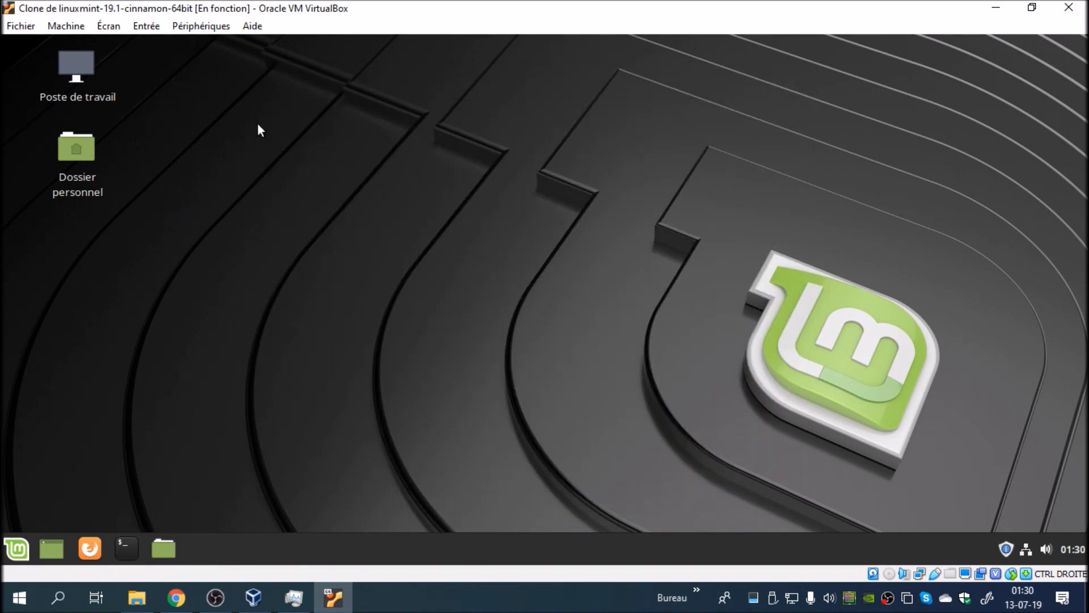
Step: Take a snapshot of the running virtual machine and name it ok
left_click(65, 25)
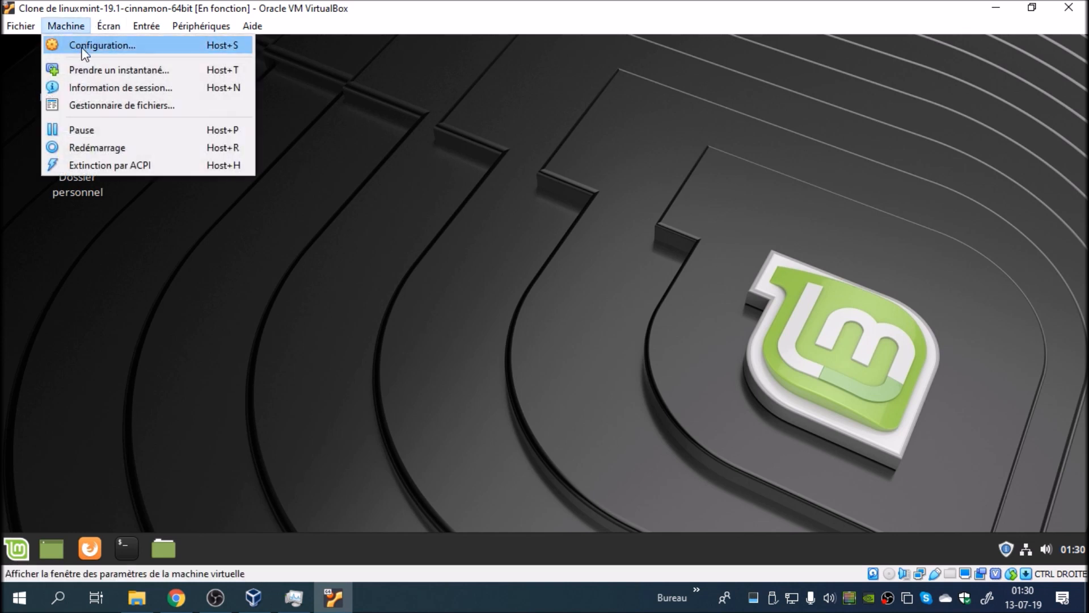
left_click(108, 25)
left_click(66, 25)
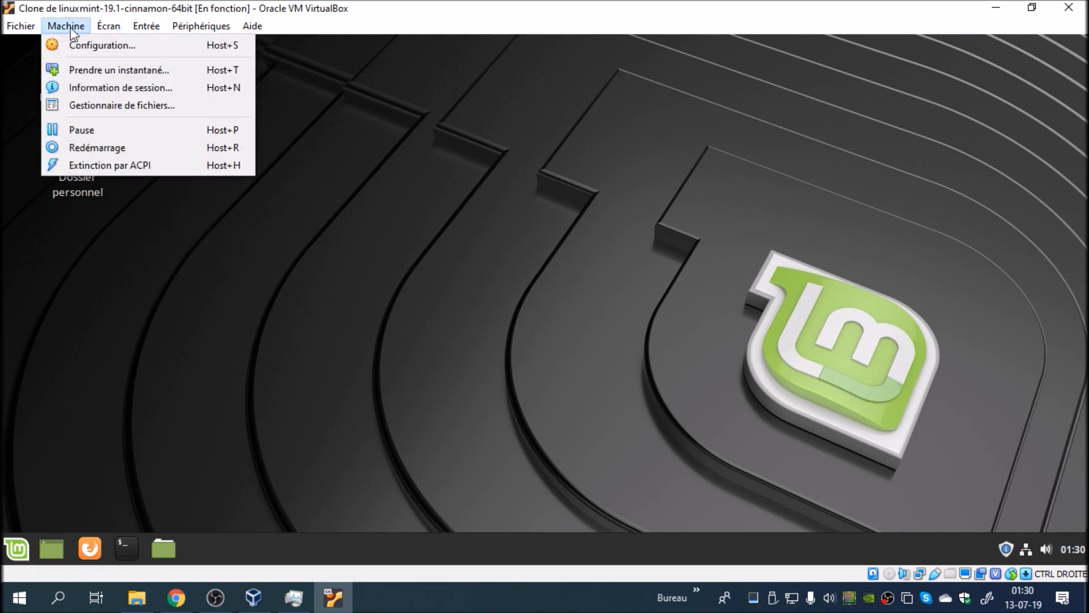
left_click(73, 72)
left_click_drag(505, 205, 352, 210)
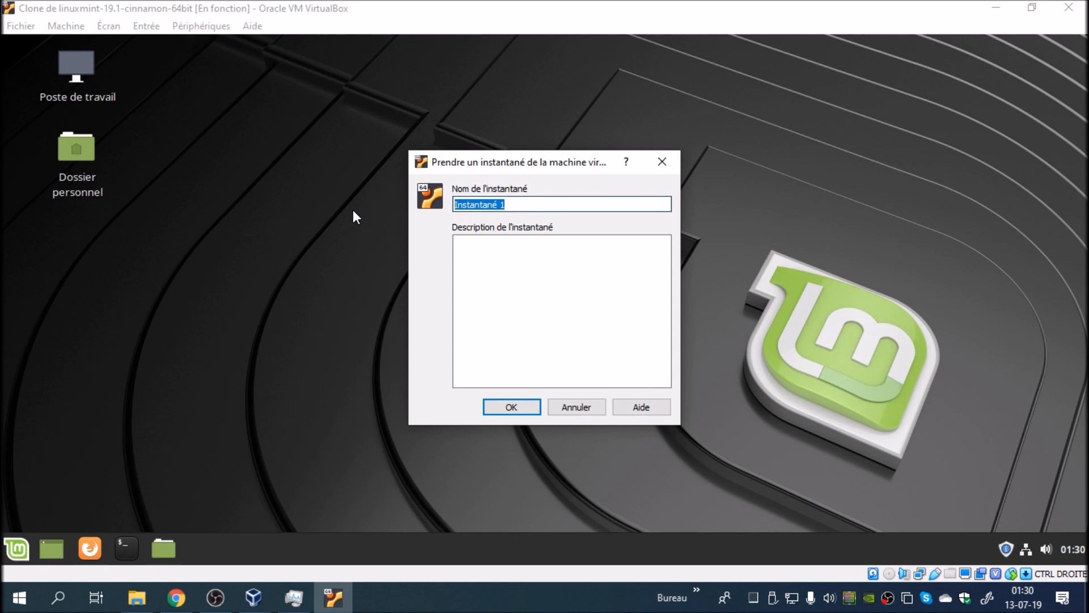
type("01")
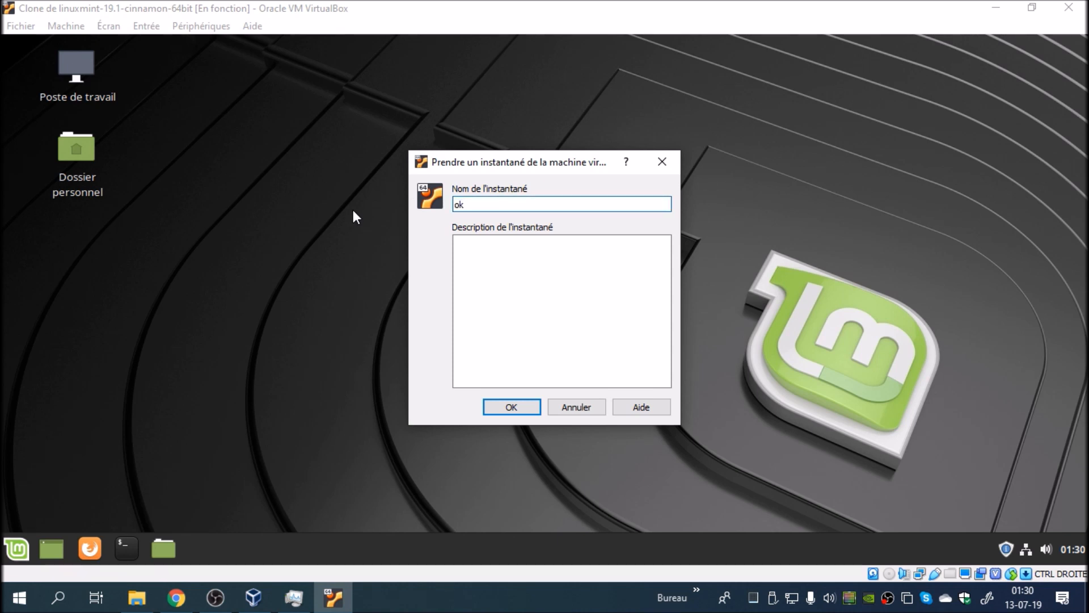
key("Return")
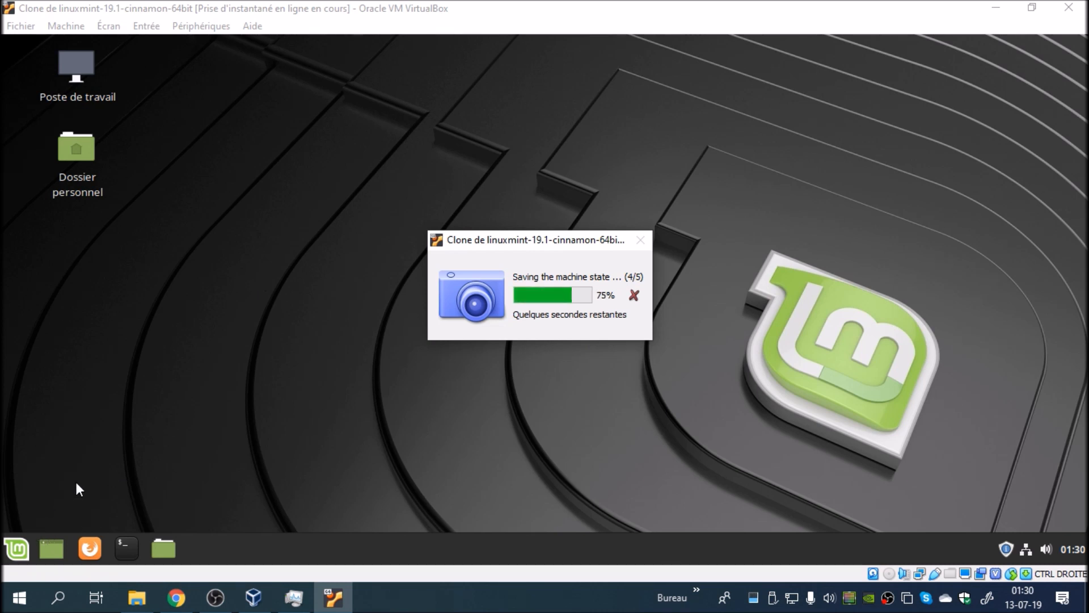
Step: Restart Linux Mint in the virtual machine and log back in with the account password
left_click(15, 548)
left_click(40, 469)
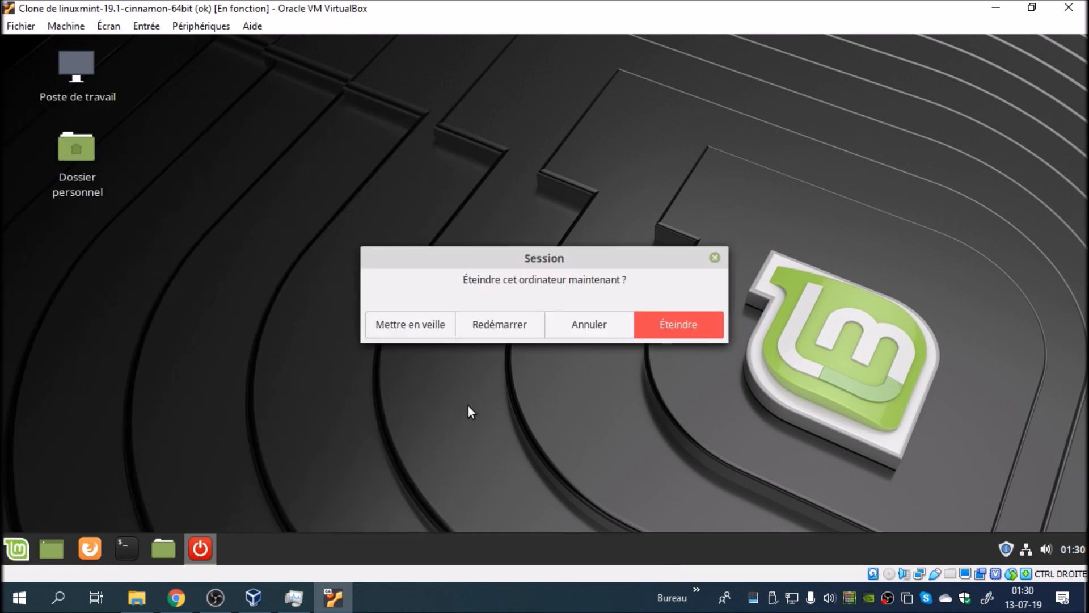
left_click(495, 325)
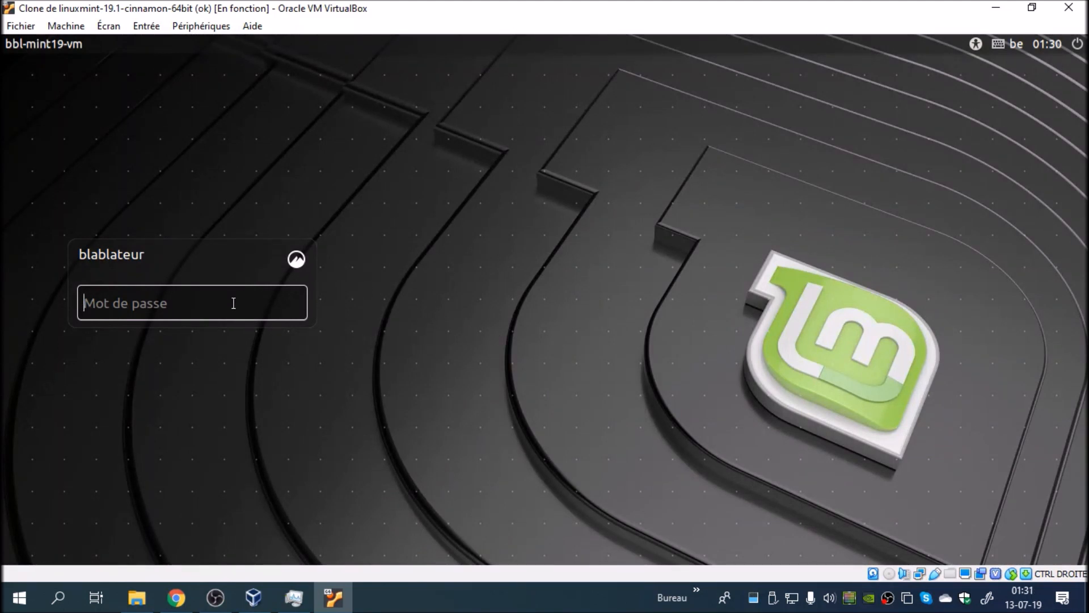
type("******")
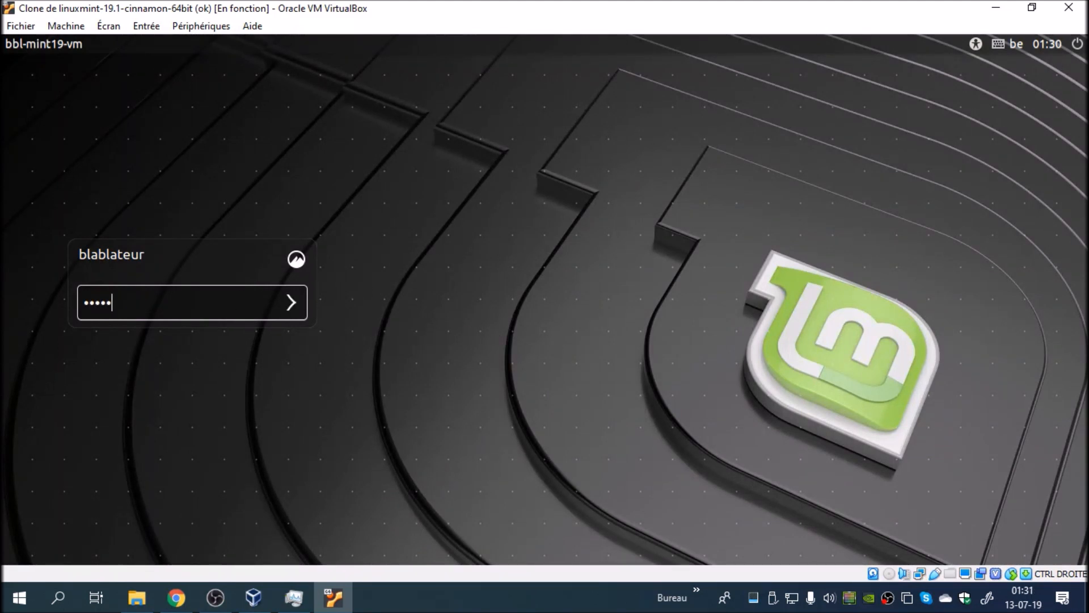
key("Return")
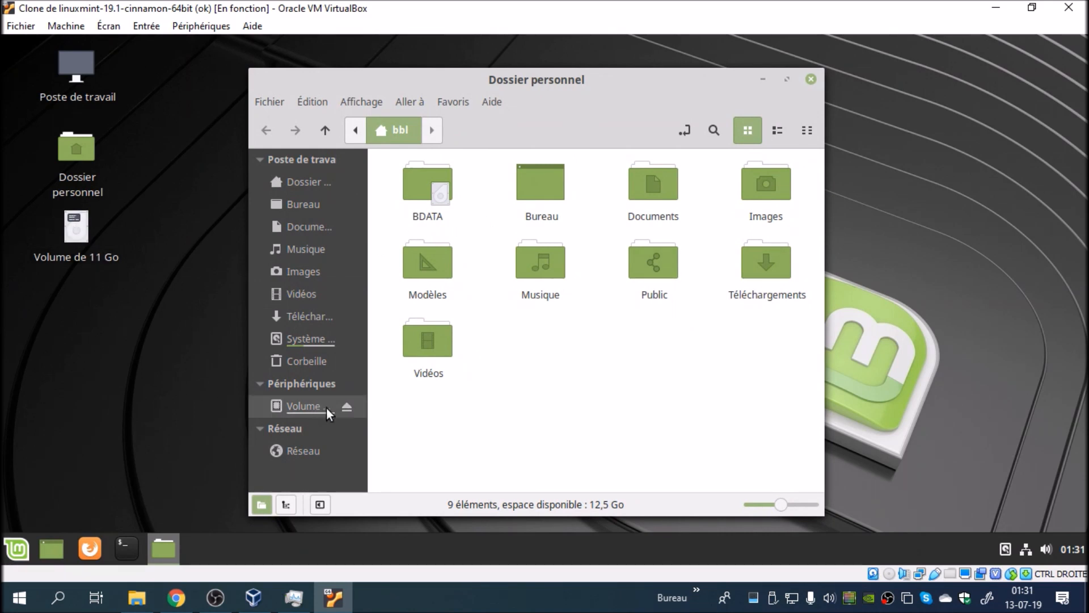
Step: Open BDATA in the home folder and create a test folder named sdqfdsf inside it
double_click(424, 186)
right_click(439, 206)
left_click(469, 219)
type("sdqfdsf")
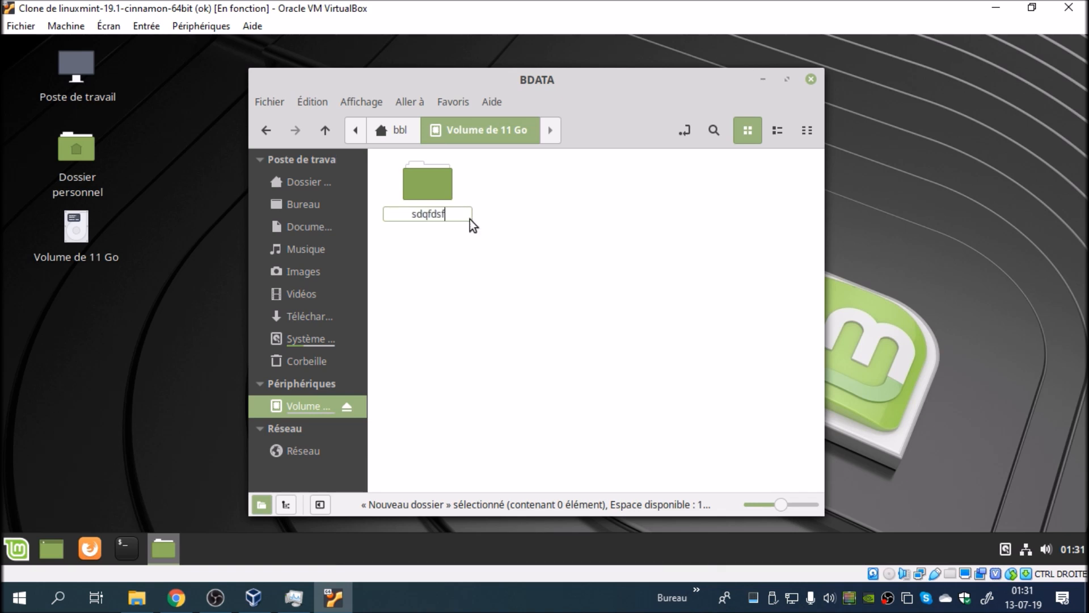
key("Return")
Step: Try to move the sdqfdsf folder to the trash, delete it permanently instead, and close the file manager
right_click(433, 200)
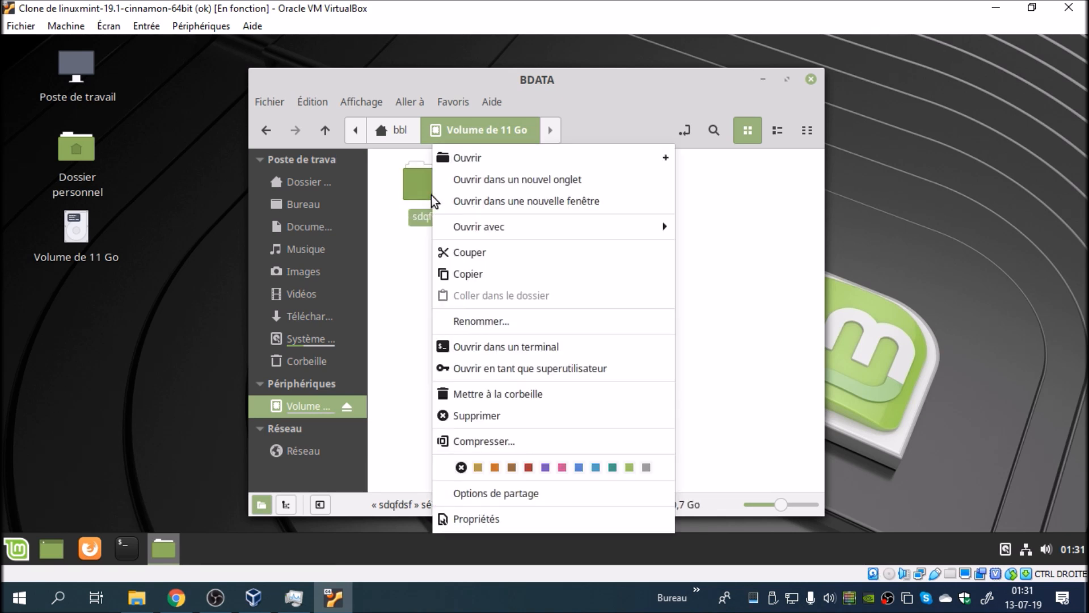
left_click(509, 394)
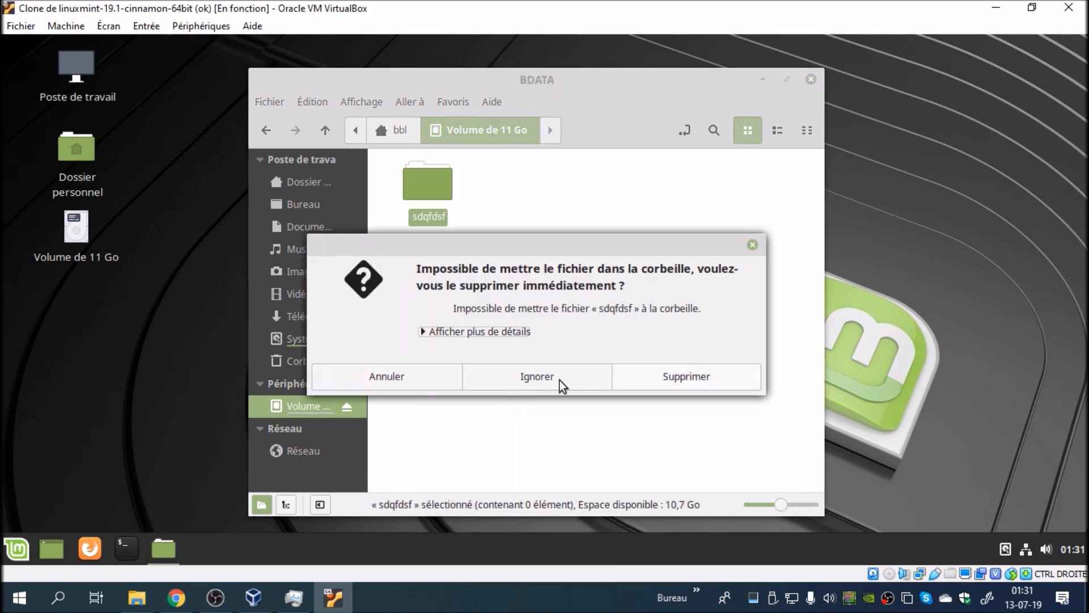
left_click(693, 378)
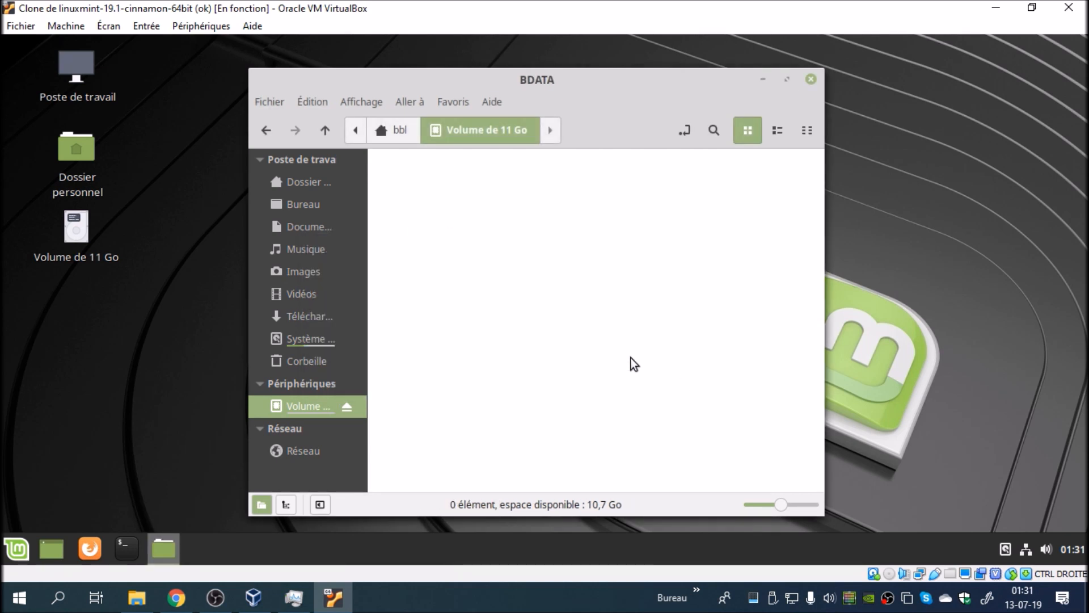
left_click(812, 79)
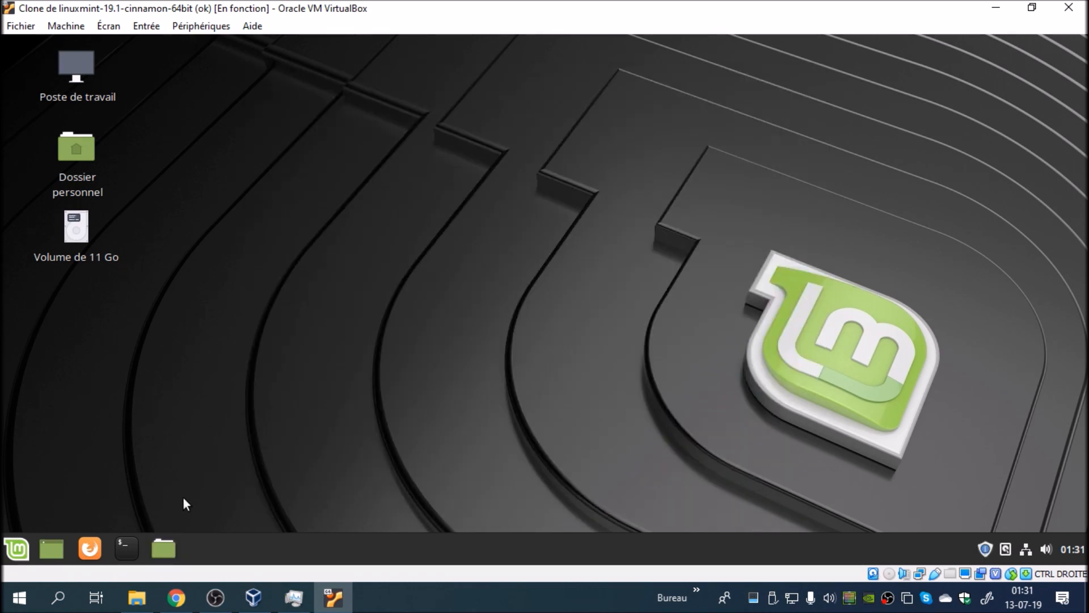
Step: Open /etc/fstab from a terminal with sudo xed, authenticating with the account password, and maximize the editor window
left_click(120, 557)
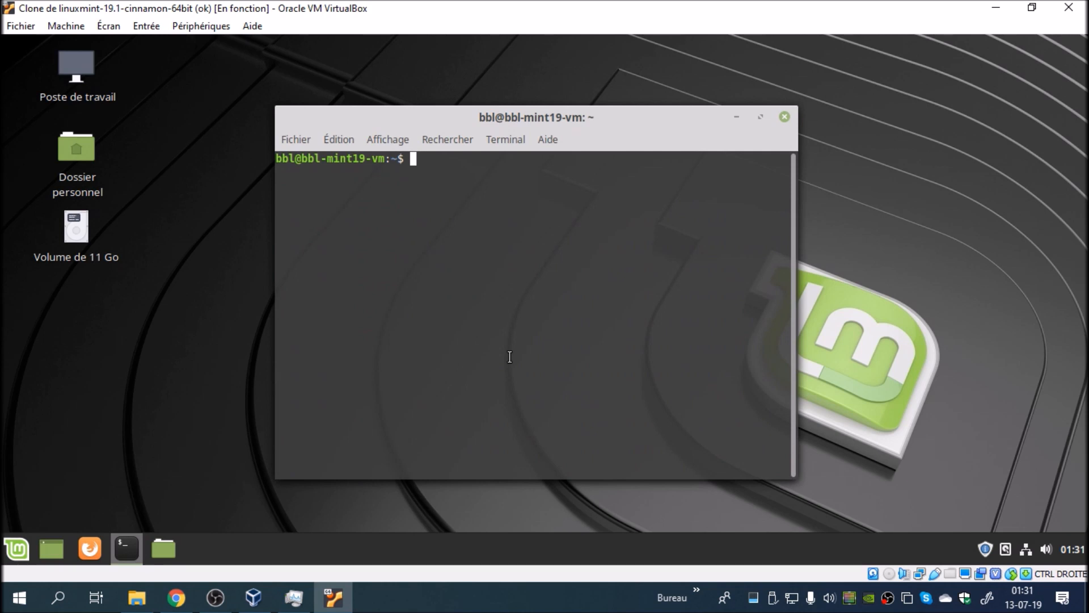
type("sudo xed /et")
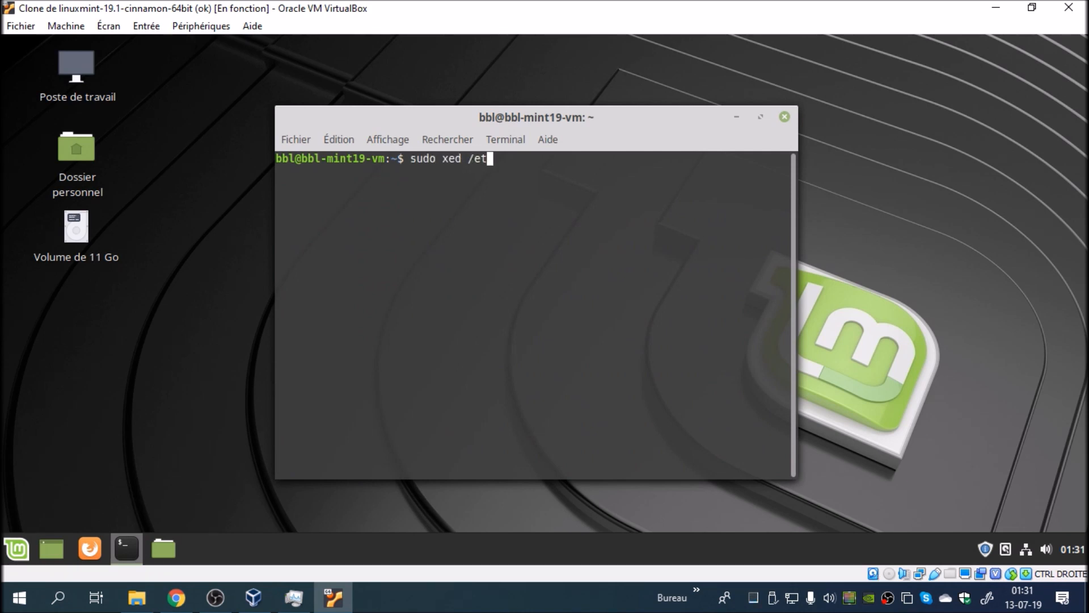
type("c/fstab")
key("Return")
type("******")
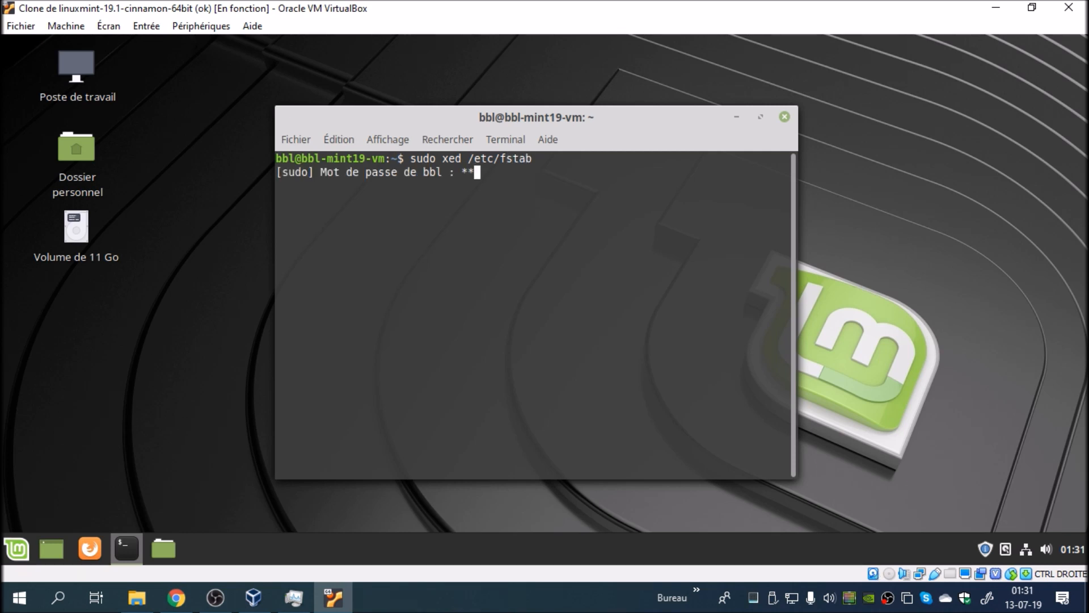
key("Return")
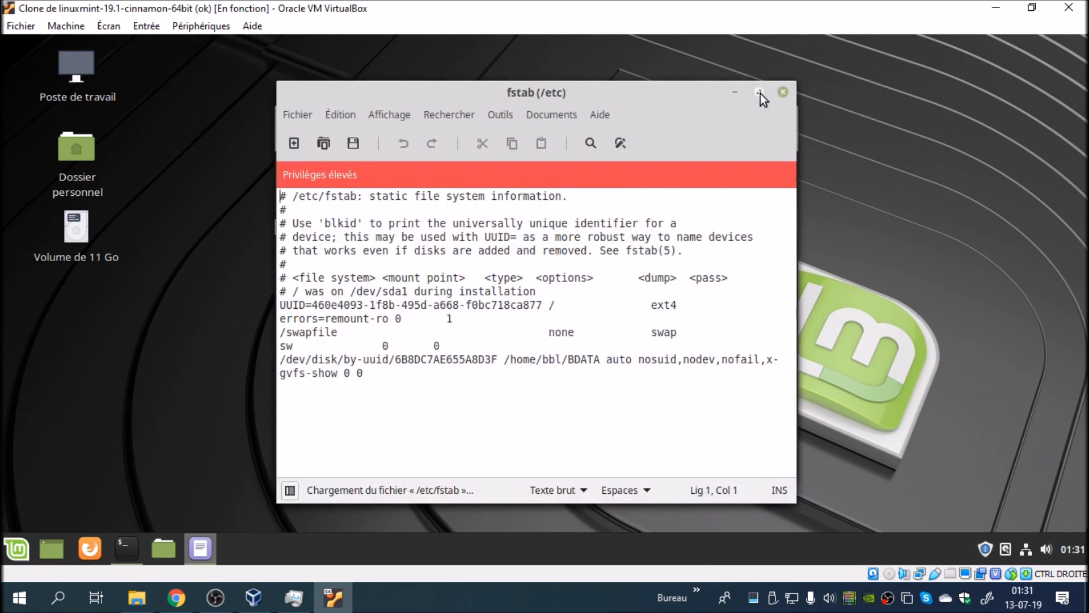
left_click(760, 93)
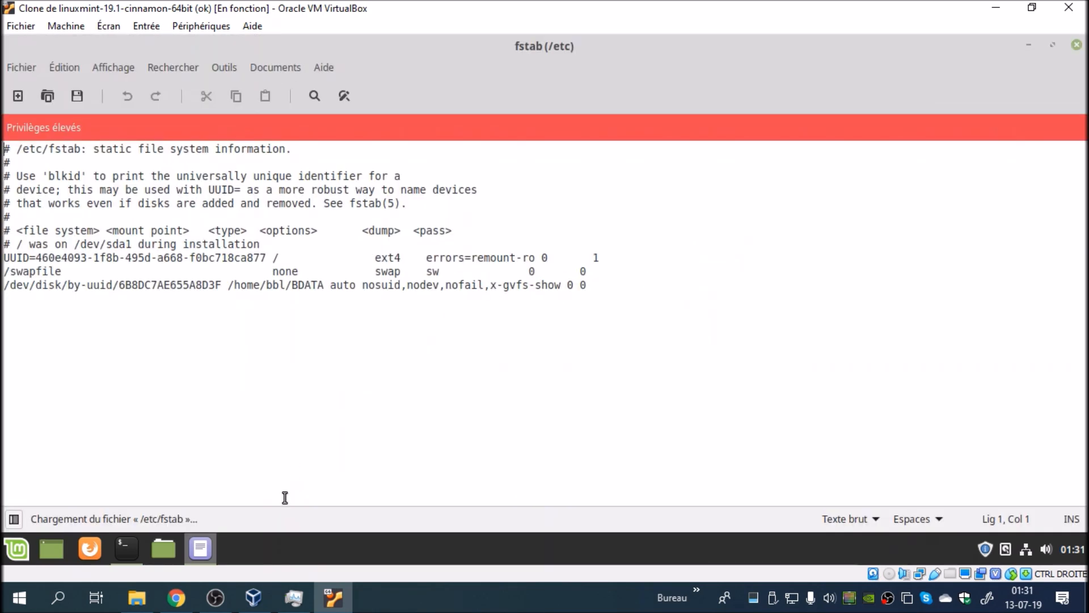
Step: Copy ntfs-3g from the Ubuntu-fr guide in Chrome and replace the file system type auto on the fstab BDATA line with it
mouse_move(266, 600)
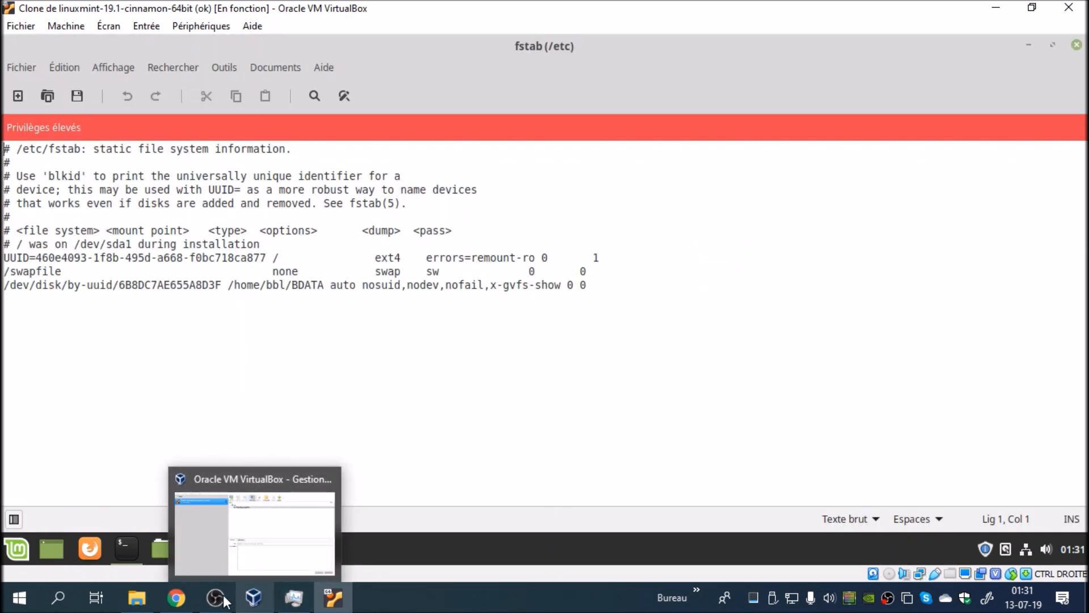
left_click(176, 598)
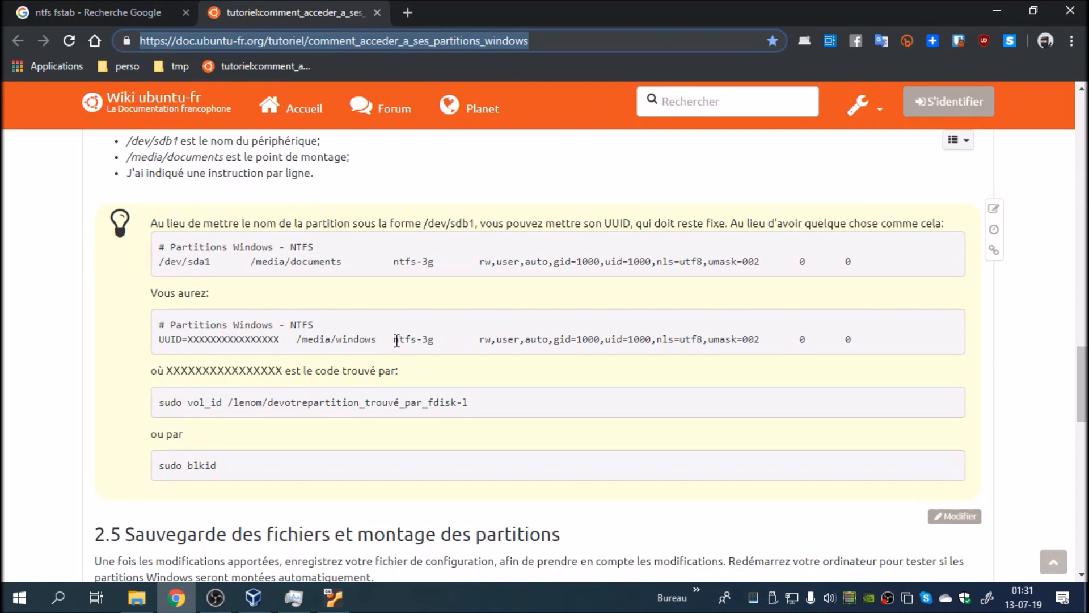
left_click_drag(395, 340, 434, 339)
right_click(426, 340)
left_click(461, 350)
left_click(334, 596)
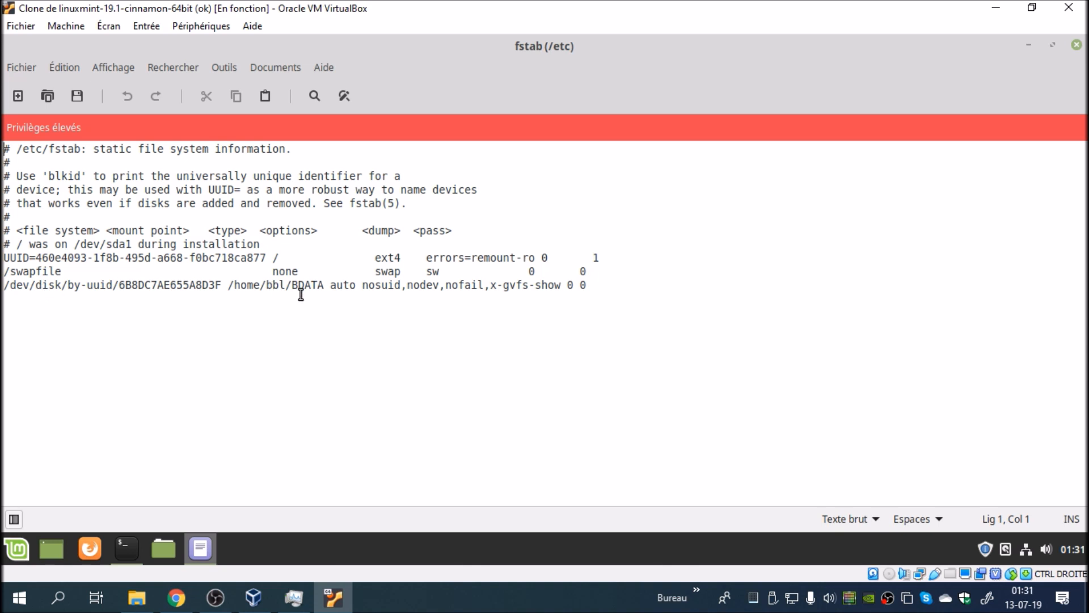
left_click_drag(229, 286, 354, 288)
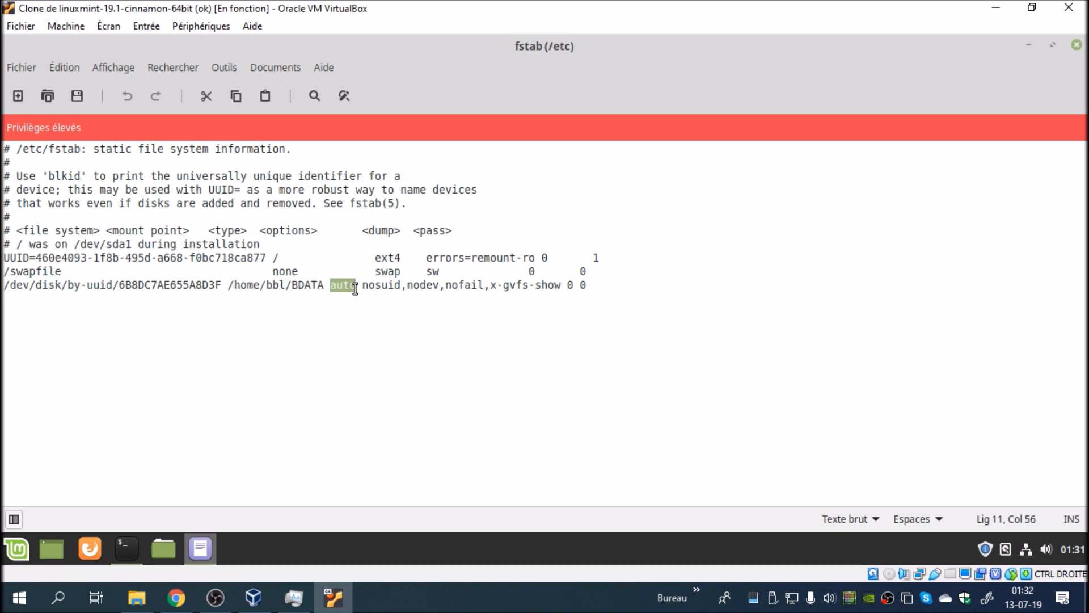
type("ntfs-3g")
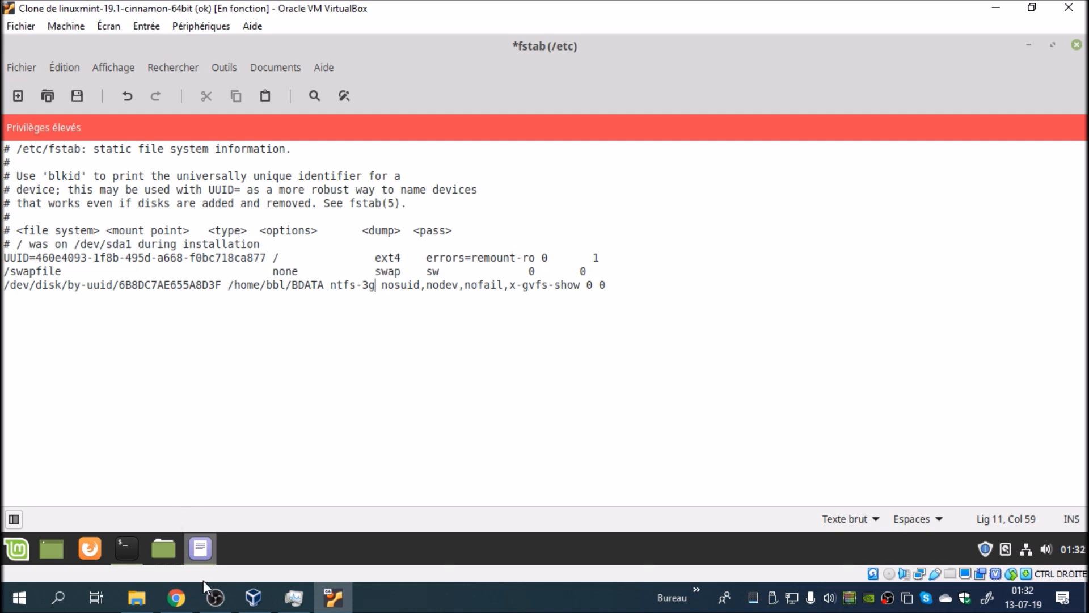
Step: Replace the BDATA line's options and trailing values with rw,user,auto,gid=1000,uid=1000,nls=utf8,umask=002 0 0, copied from the guide in Chrome
left_click(177, 597)
left_click_drag(480, 339, 851, 344)
right_click(847, 343)
left_click(846, 345)
left_click(333, 596)
left_click_drag(381, 287, 611, 288)
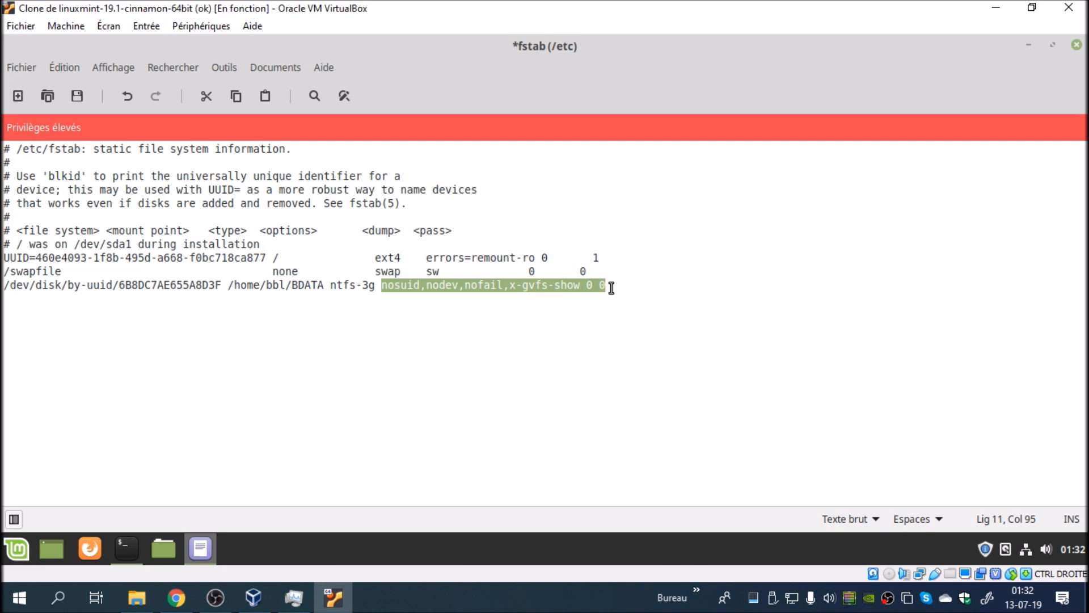
key("ctrl+v")
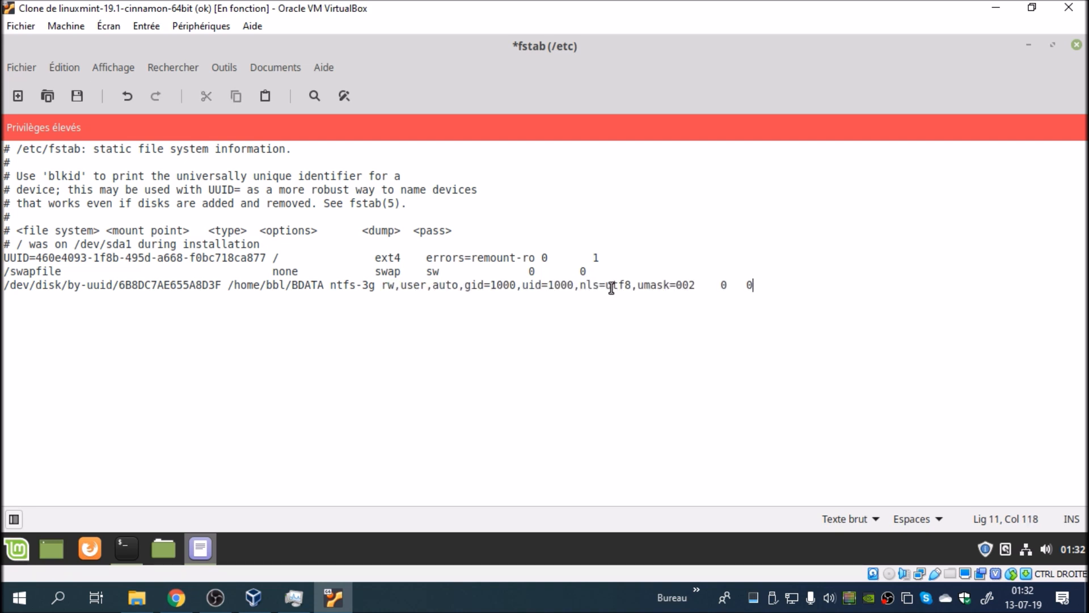
Step: Save the fstab file, then close the text editor and the terminal
left_click(21, 67)
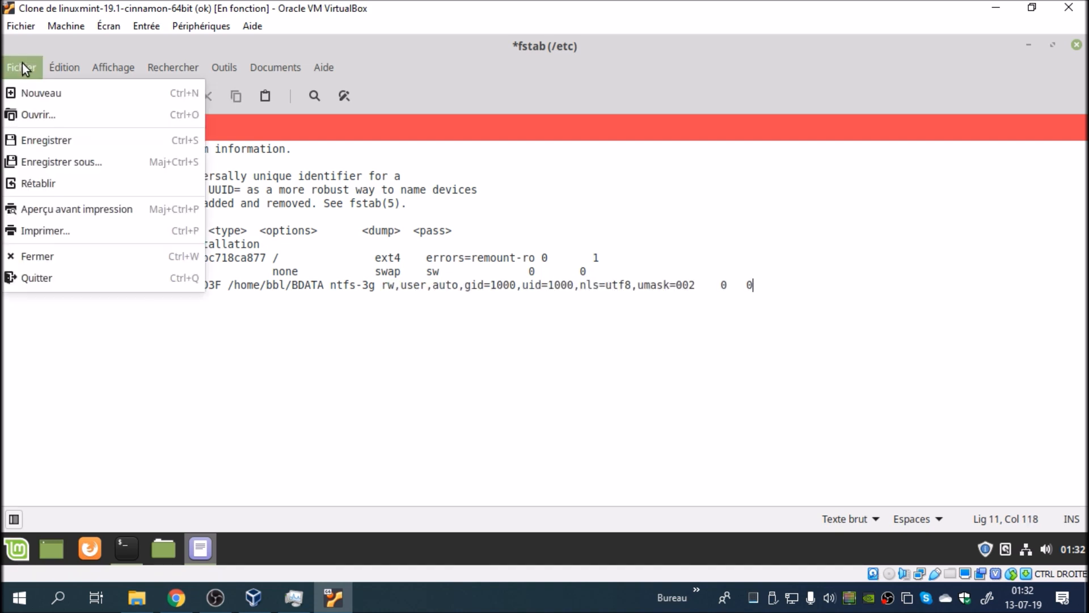
left_click(52, 141)
left_click(1077, 45)
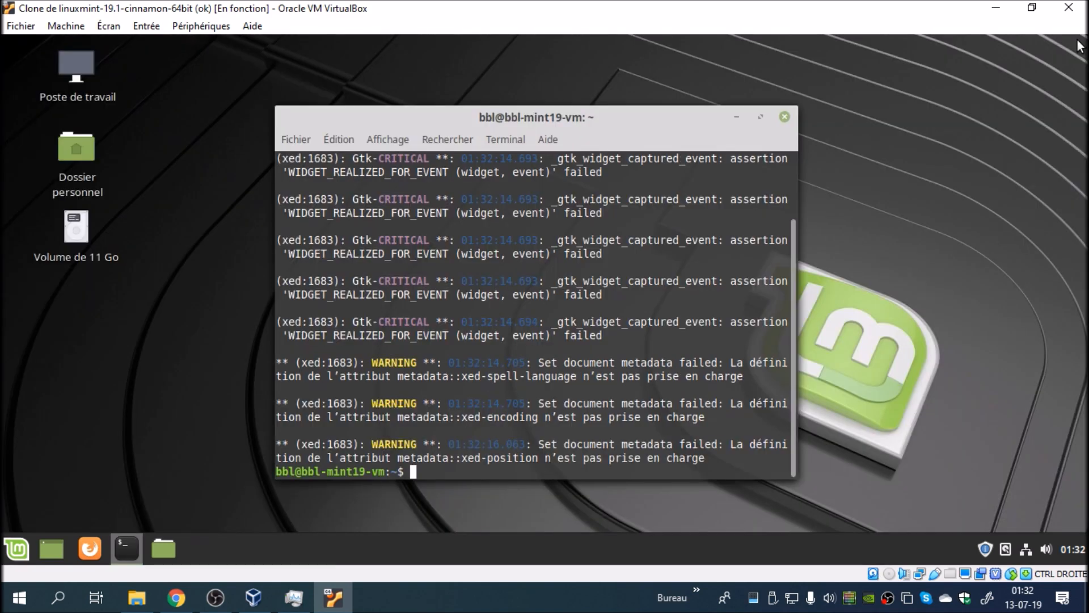
left_click(785, 118)
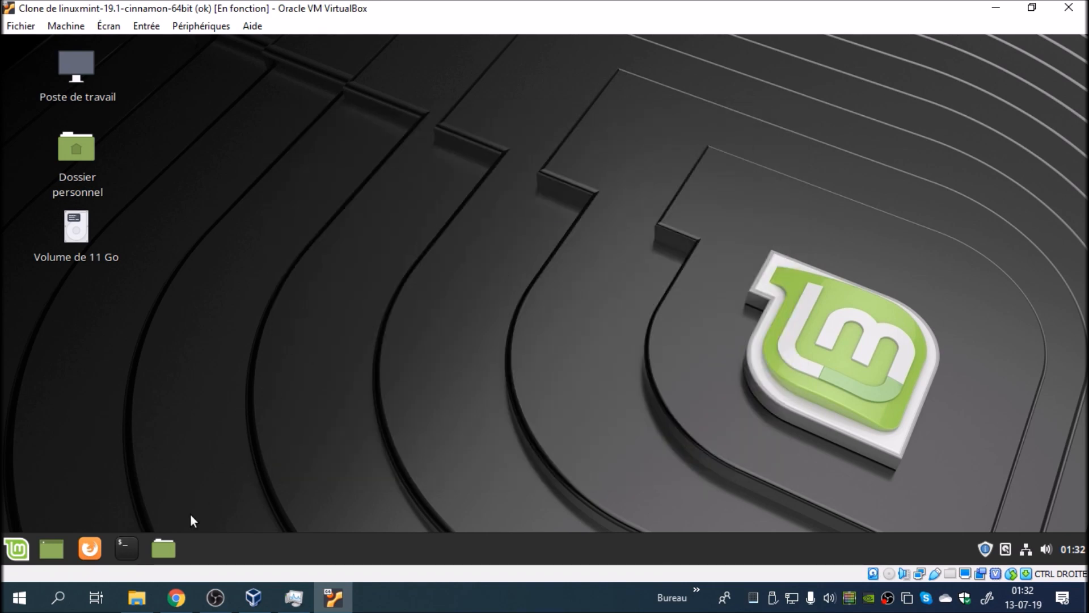
Step: Take another snapshot of the virtual machine, named ok2
left_click(72, 25)
left_click(79, 69)
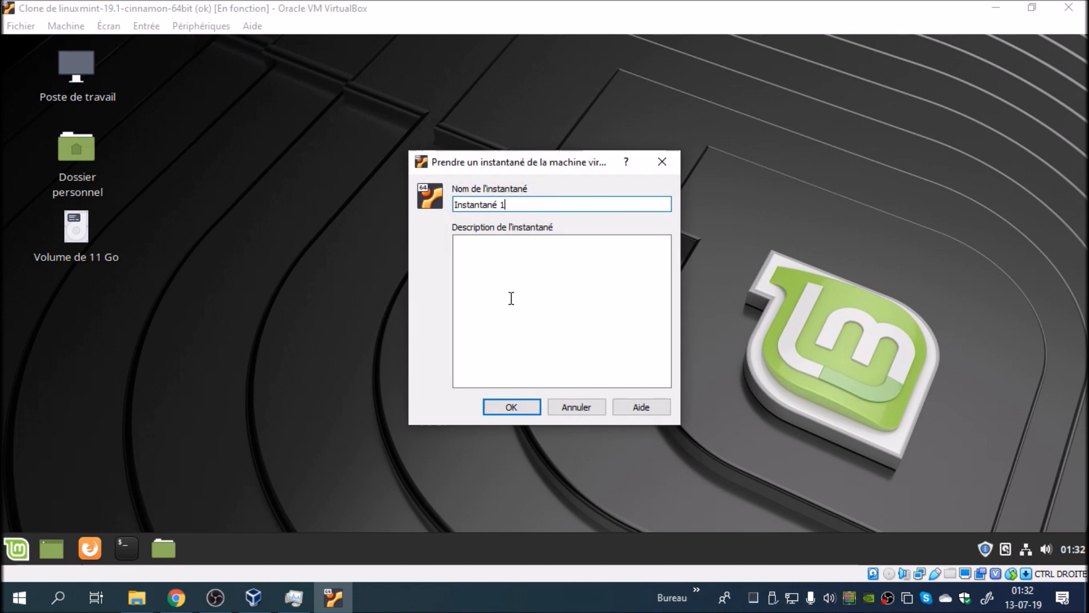
type("ok2")
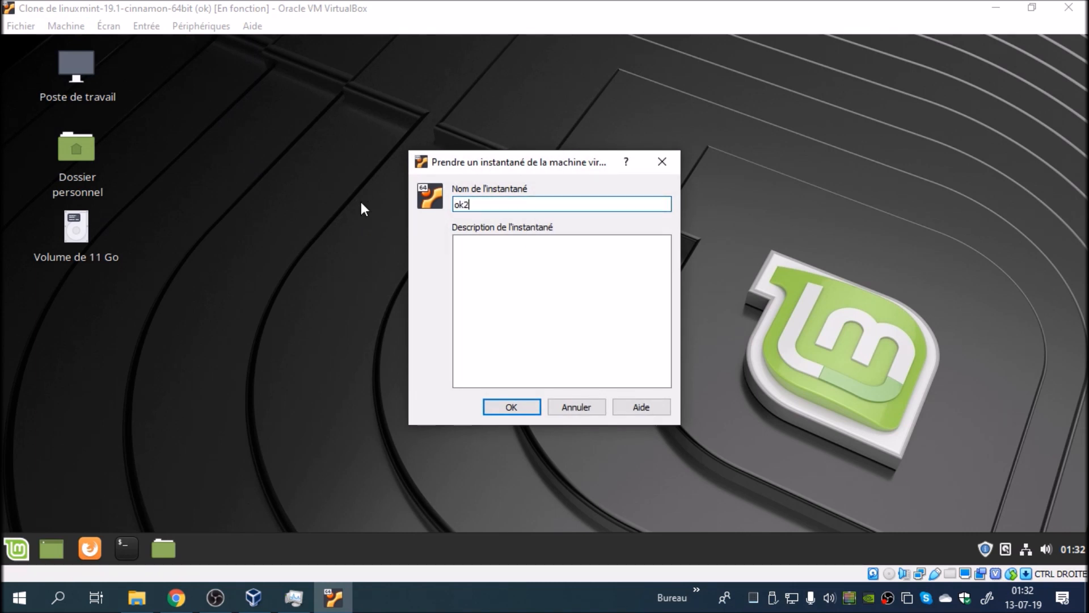
key("Return")
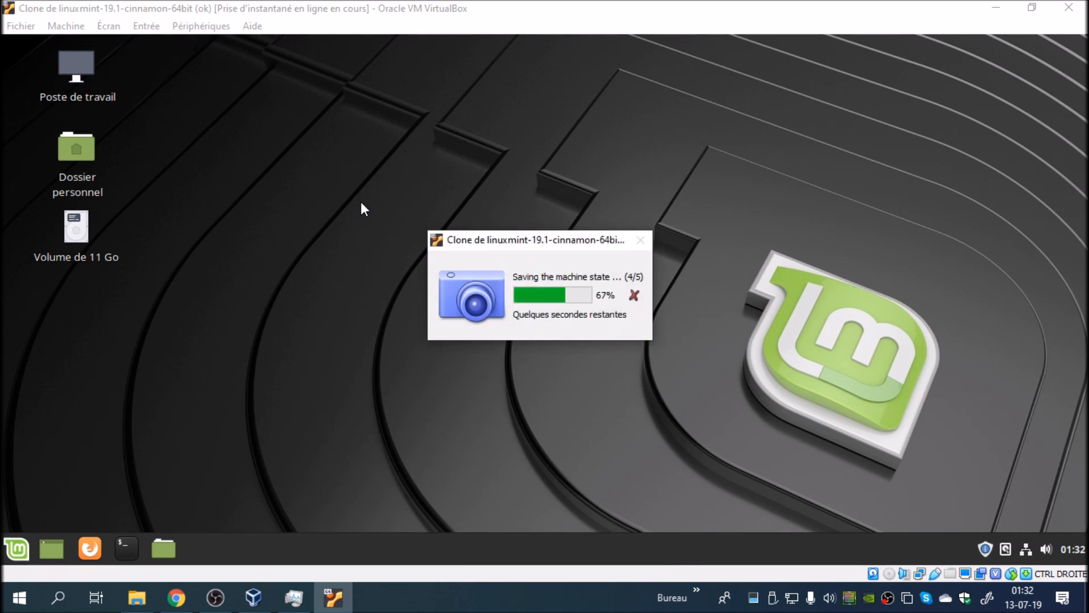
Step: Reboot the guest system with the edited fstab and sign in again using the account password
left_click(20, 546)
left_click(41, 467)
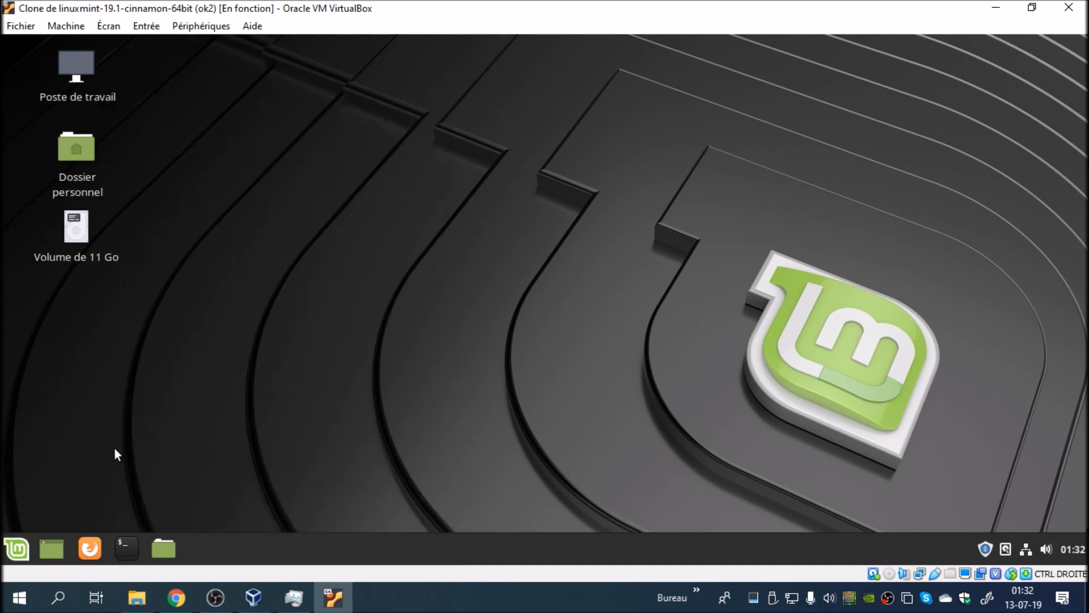
left_click(509, 328)
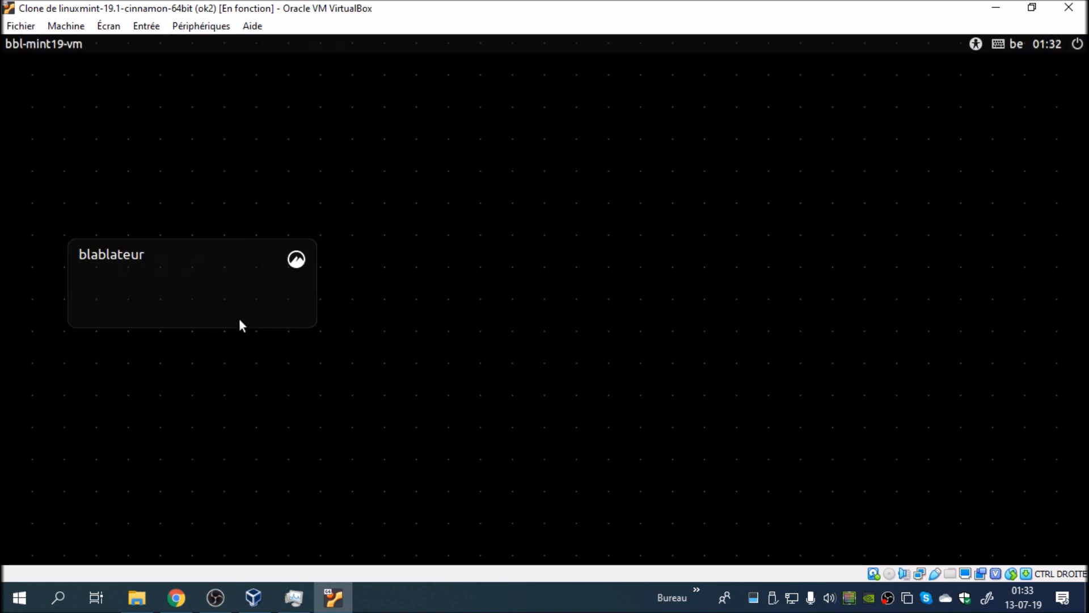
type("••••••")
key("Return")
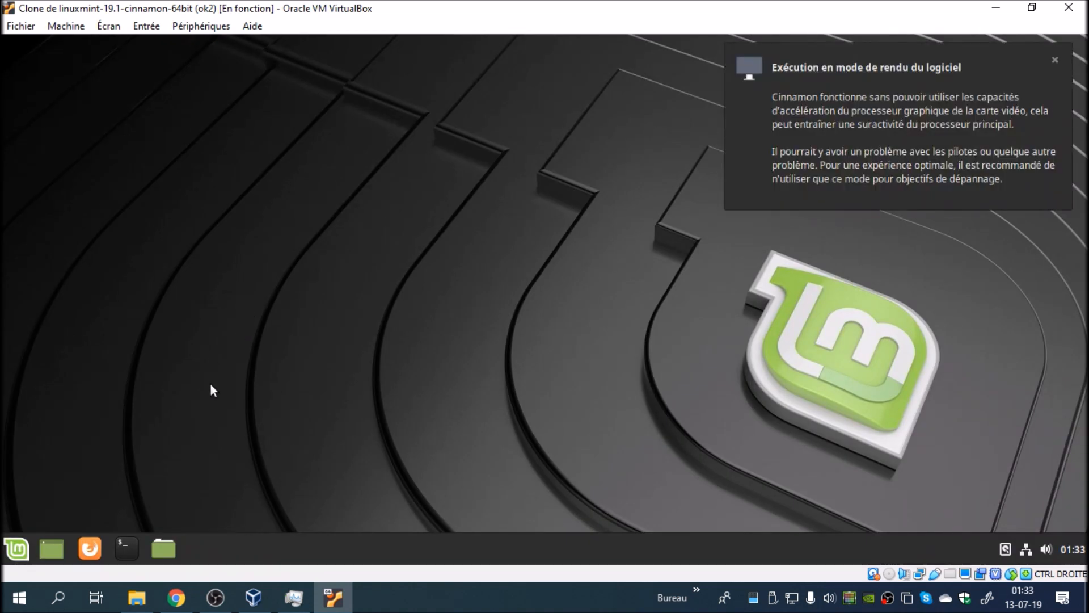
Step: Open the BDATA folder in the home directory and create a test folder named sdgfsdfsdf in it
left_click(942, 204)
double_click(429, 194)
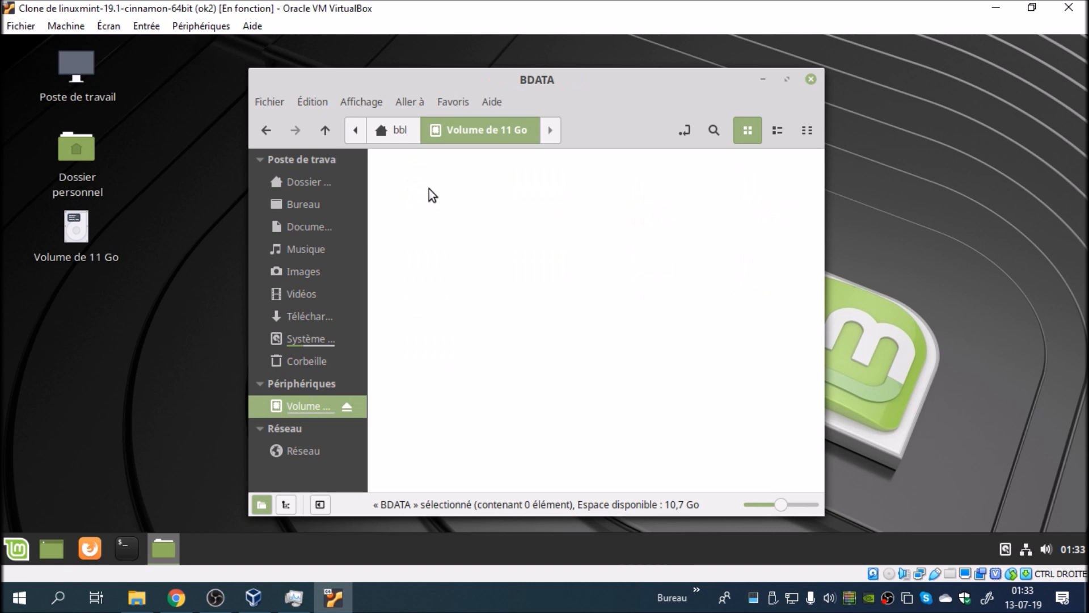
right_click(471, 229)
left_click(505, 240)
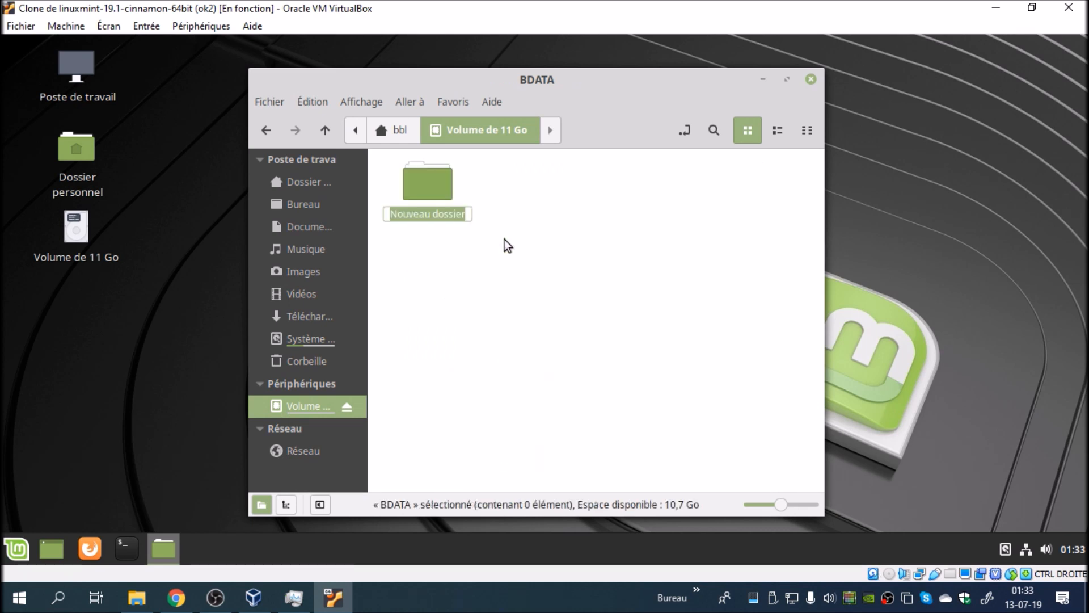
type("sdgfsdfsdf")
key("Return")
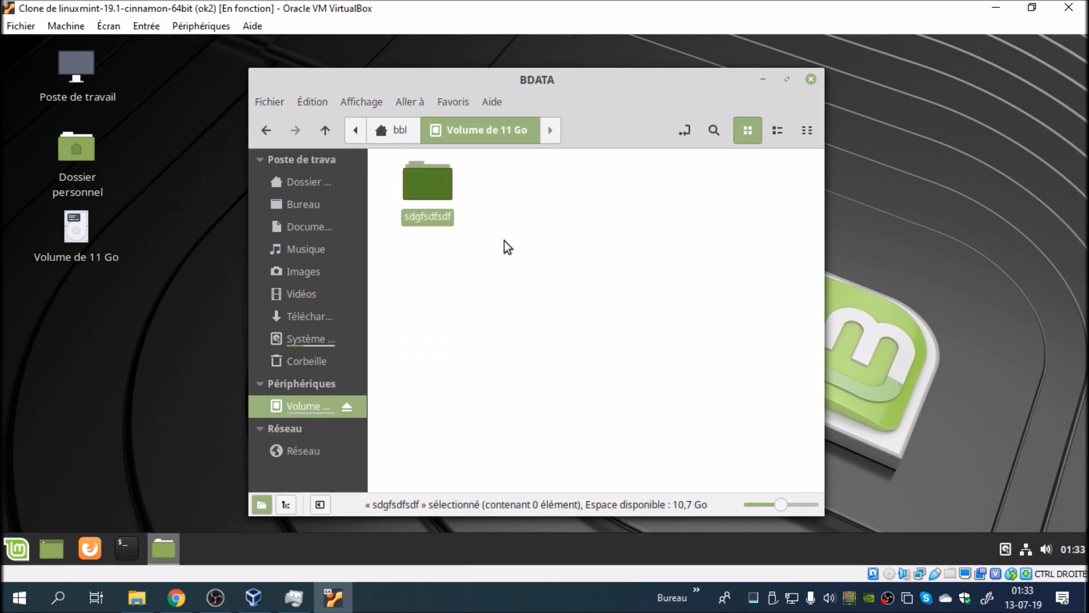
Step: Move the test folder sdgfsdfsdf to the trash, empty the trash and close the file manager
right_click(426, 183)
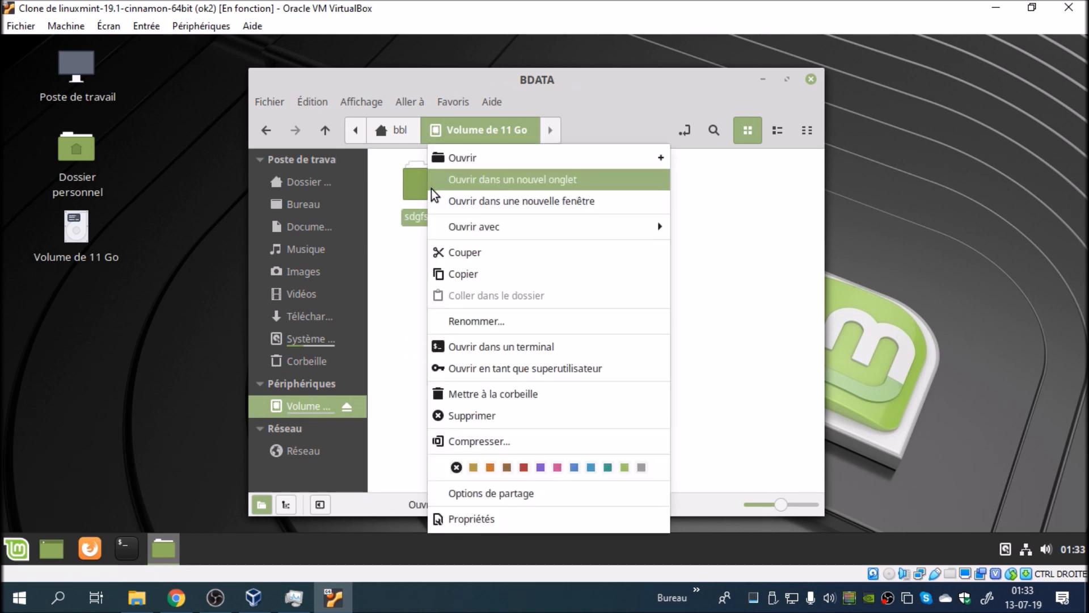
left_click(518, 393)
left_click(298, 361)
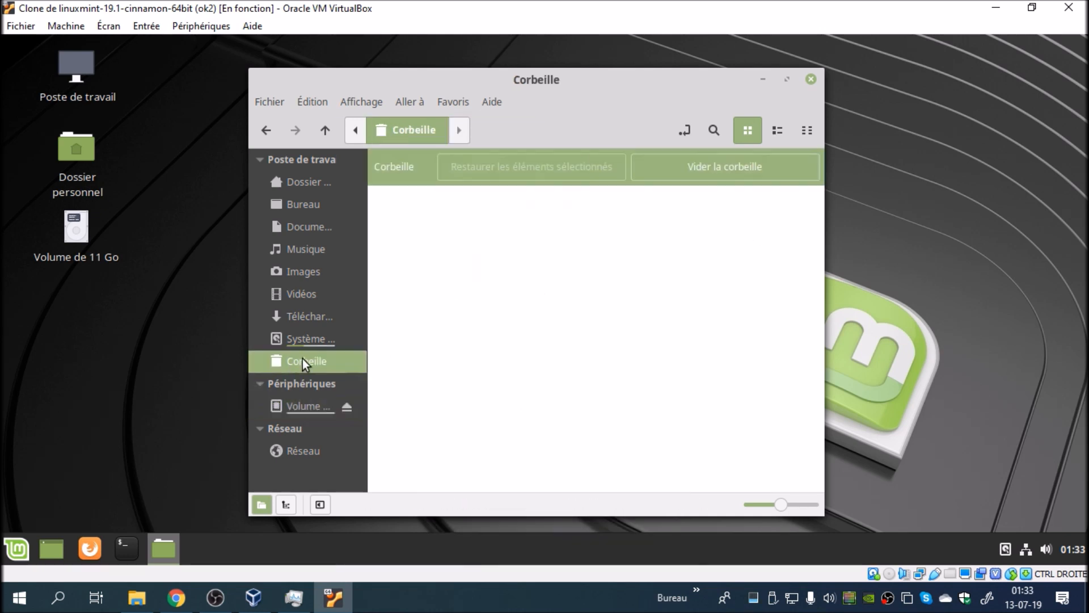
left_click(733, 168)
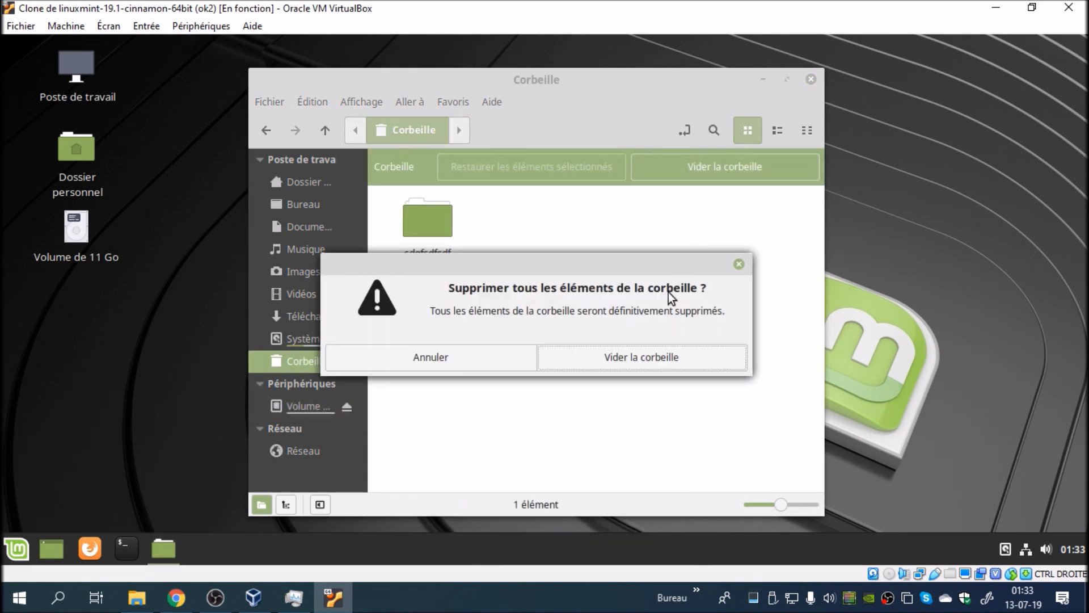
left_click(651, 368)
left_click(812, 81)
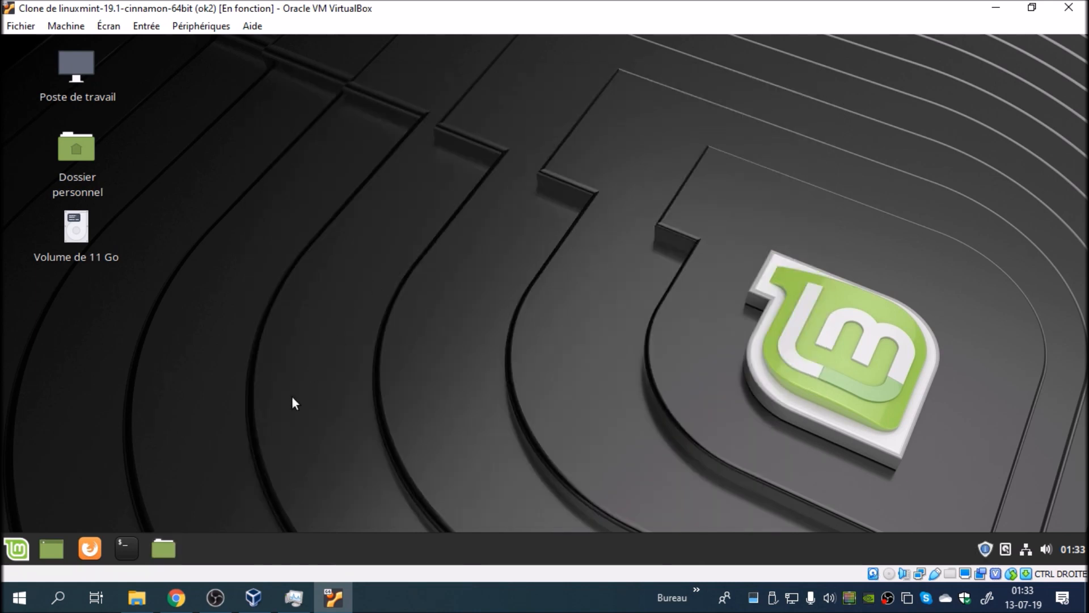
Step: Open the sharing options of the BDATA folder in the home directory
left_click(168, 542)
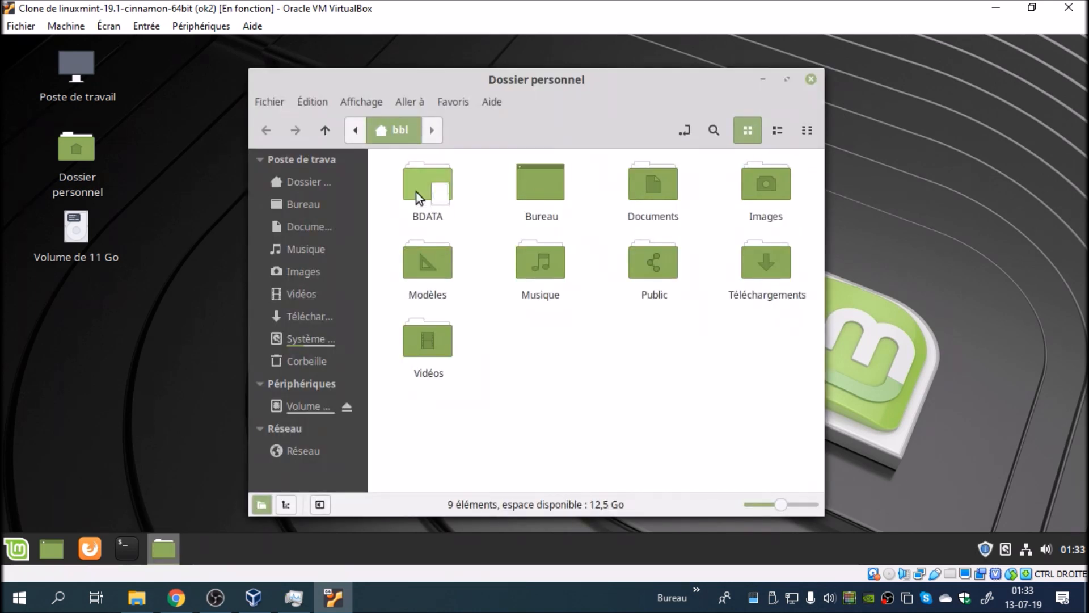
left_click(416, 193)
right_click(416, 191)
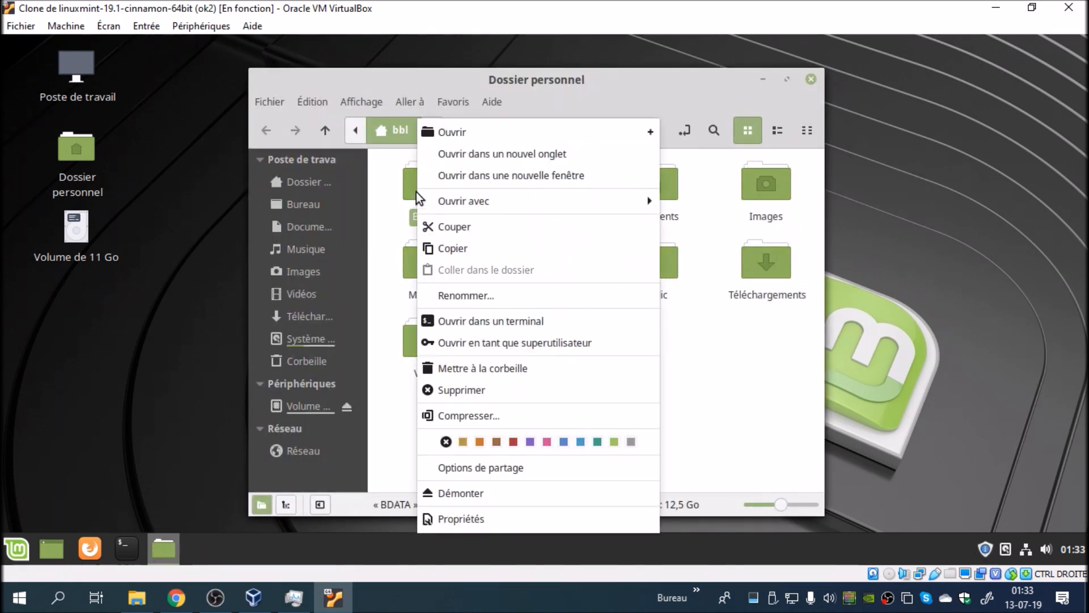
left_click(449, 469)
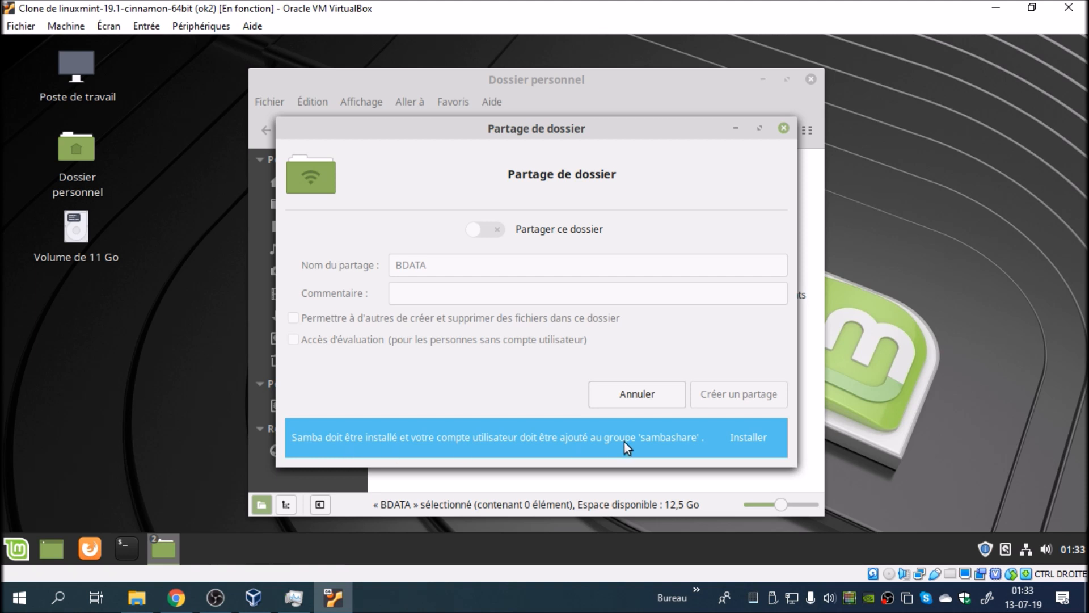
Step: Install the samba package offered by the folder sharing dialog, authenticating with the account password and accepting the additional packages
left_click(747, 438)
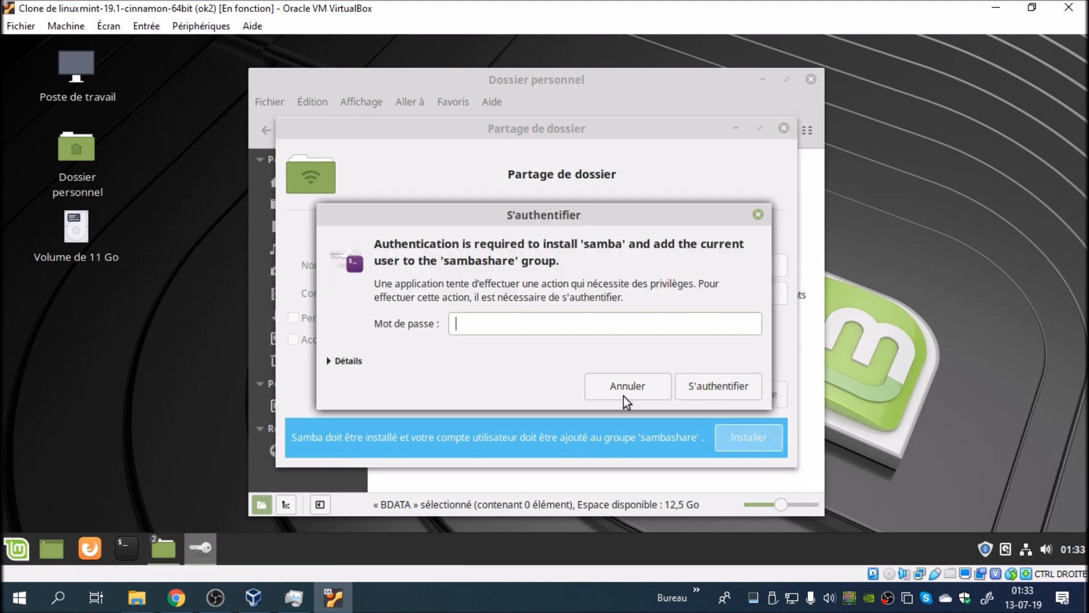
type("•••••")
key("Return")
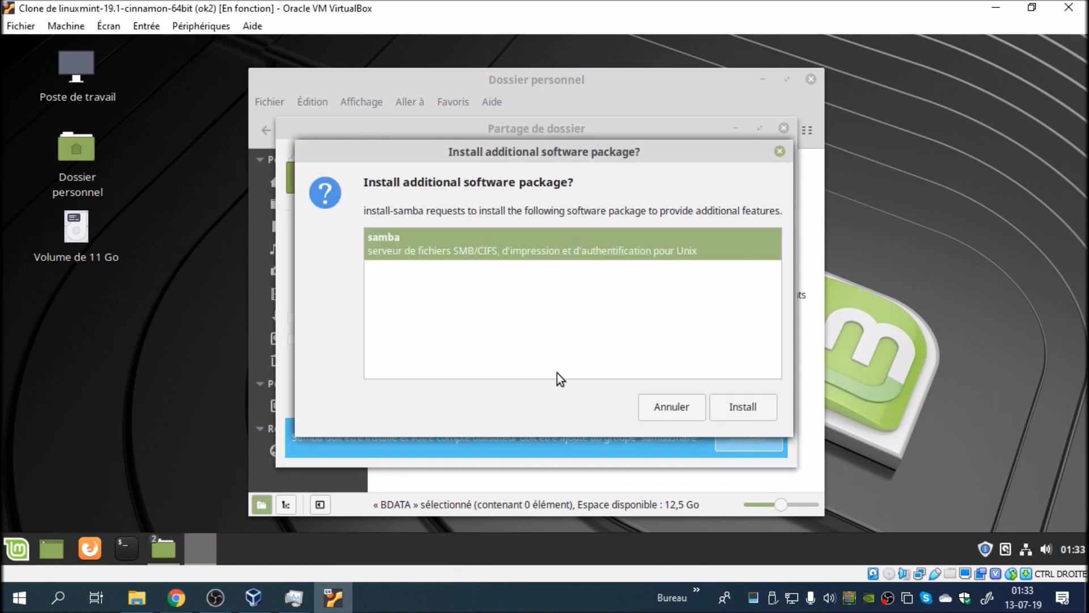
left_click_drag(585, 150, 654, 148)
left_click(795, 414)
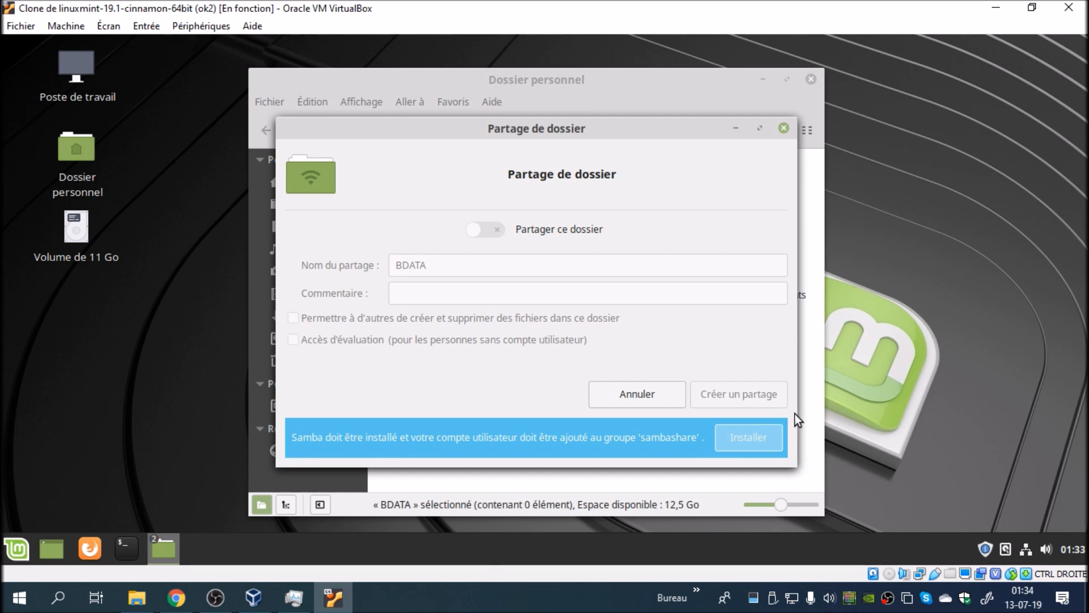
left_click(684, 378)
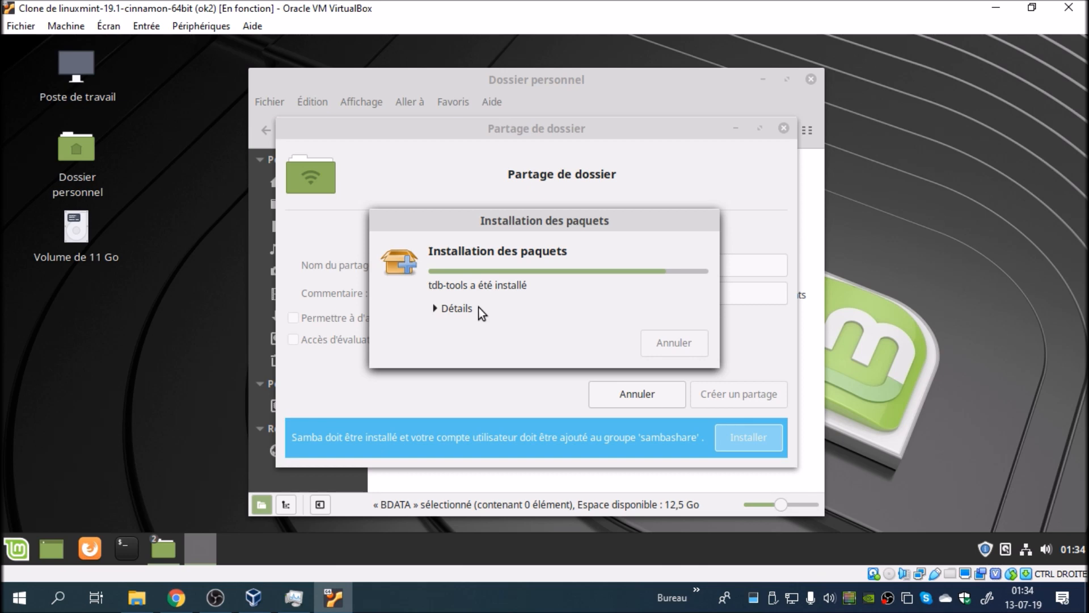
Step: Switch to Chrome and open the video list of the signed-in blabla LINUX channel on YouTube in a new tab
left_click(174, 607)
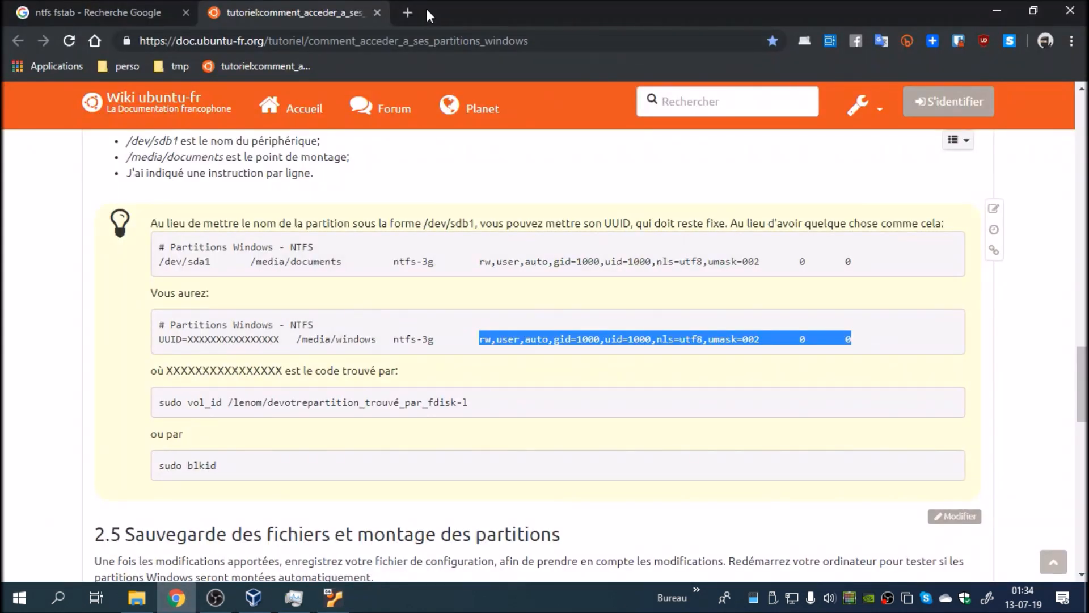
left_click(412, 13)
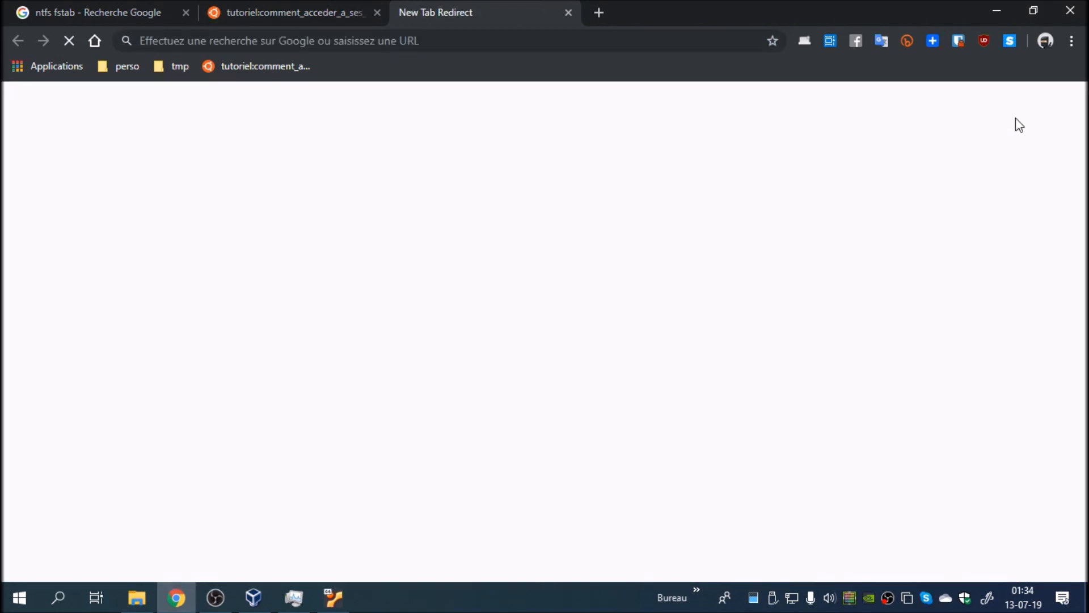
left_click(1051, 113)
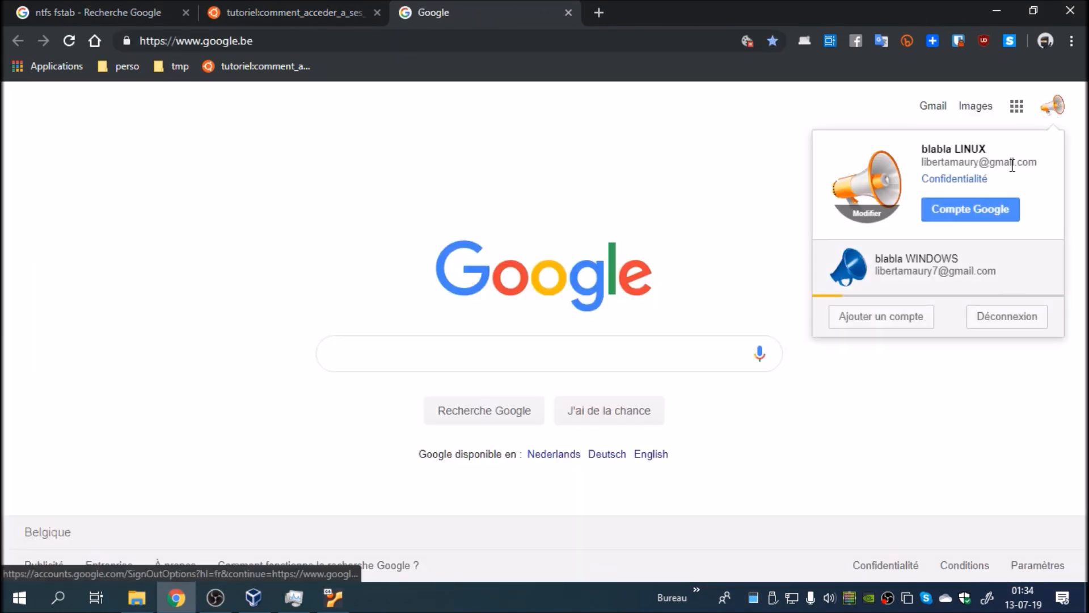
left_click(775, 191)
left_click(1015, 109)
left_click(1002, 180)
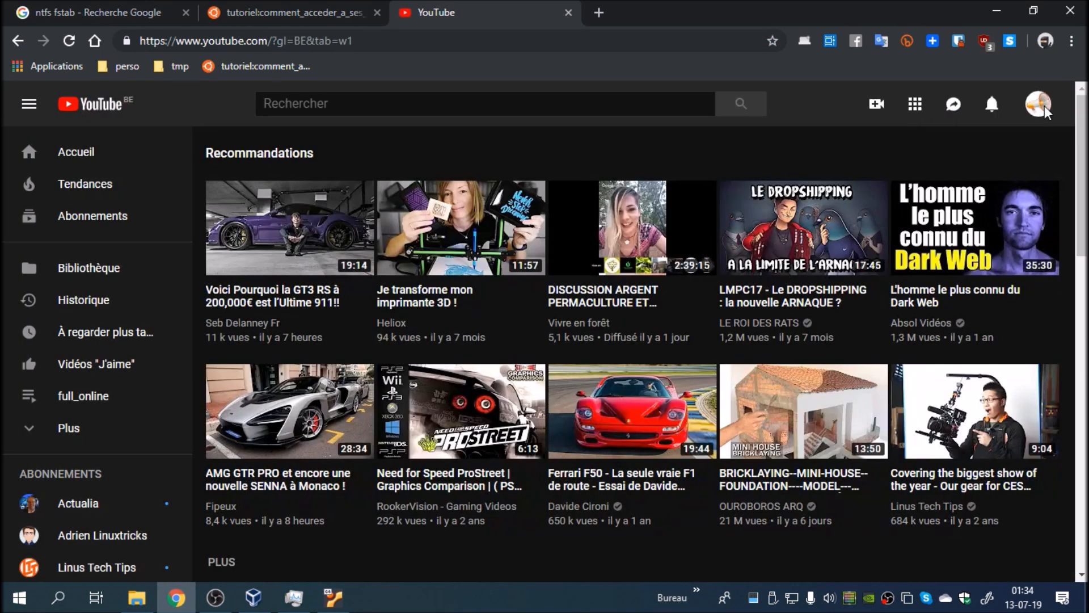
left_click(1043, 108)
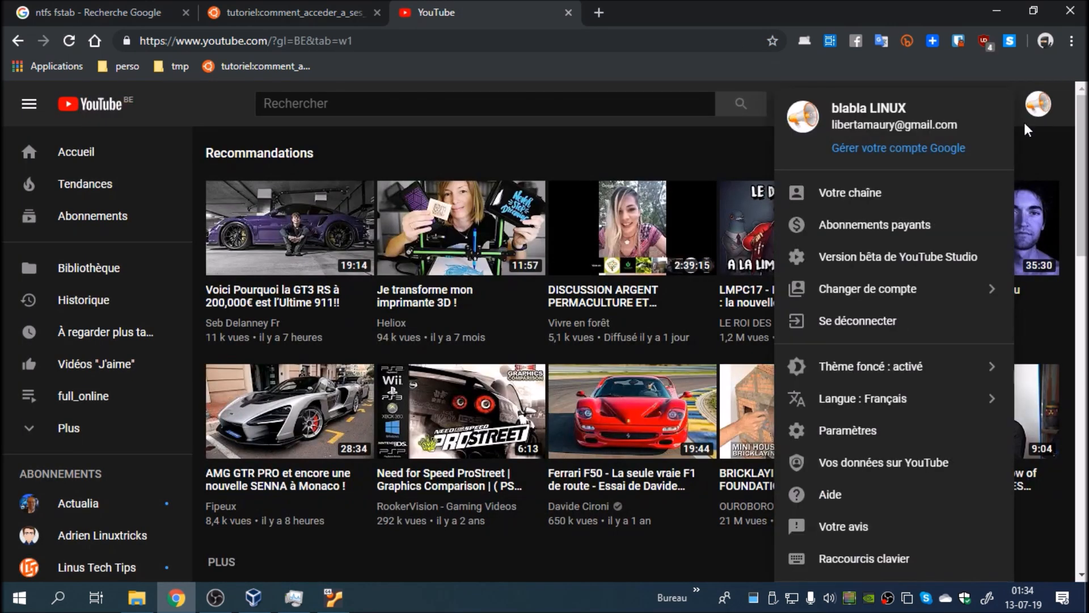
left_click(806, 188)
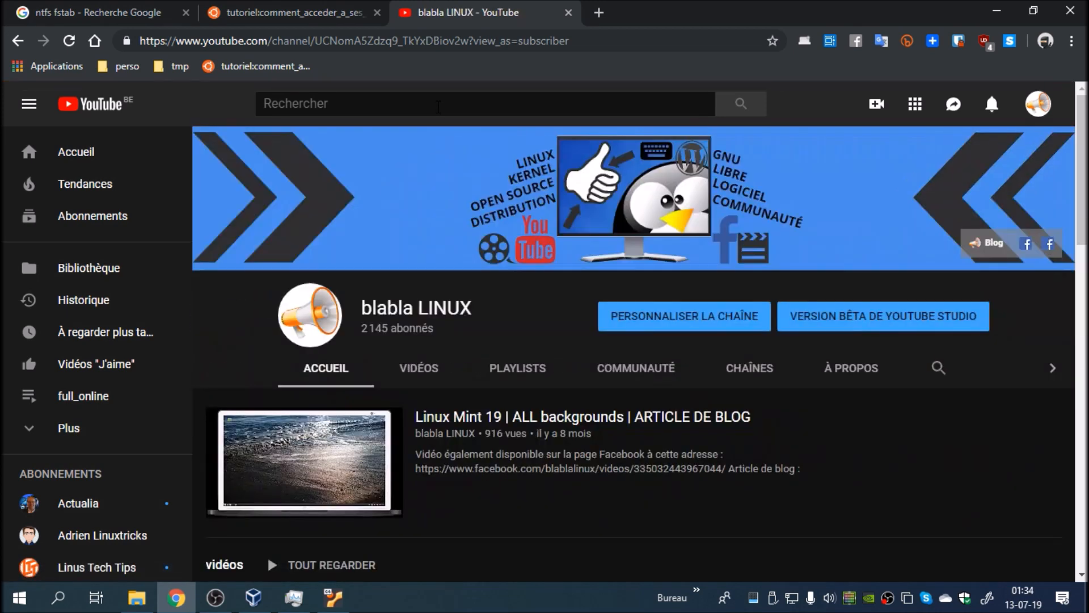
left_click(418, 369)
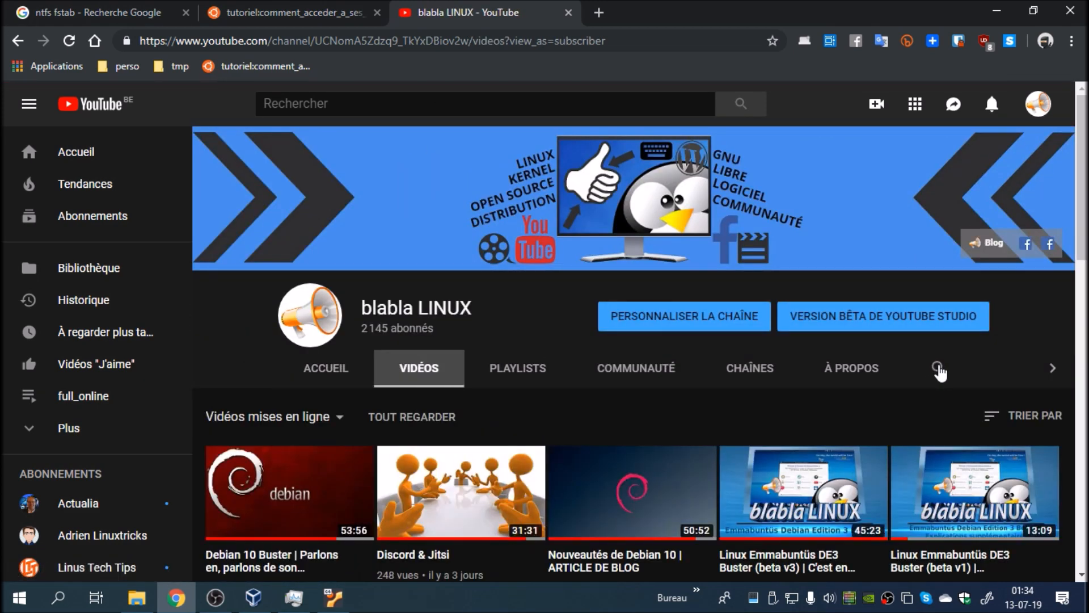
Step: Search the channel for samba, open the video "Samba ou smb:// | Linux Mint 19" and pause it
left_click(938, 369)
type("samba")
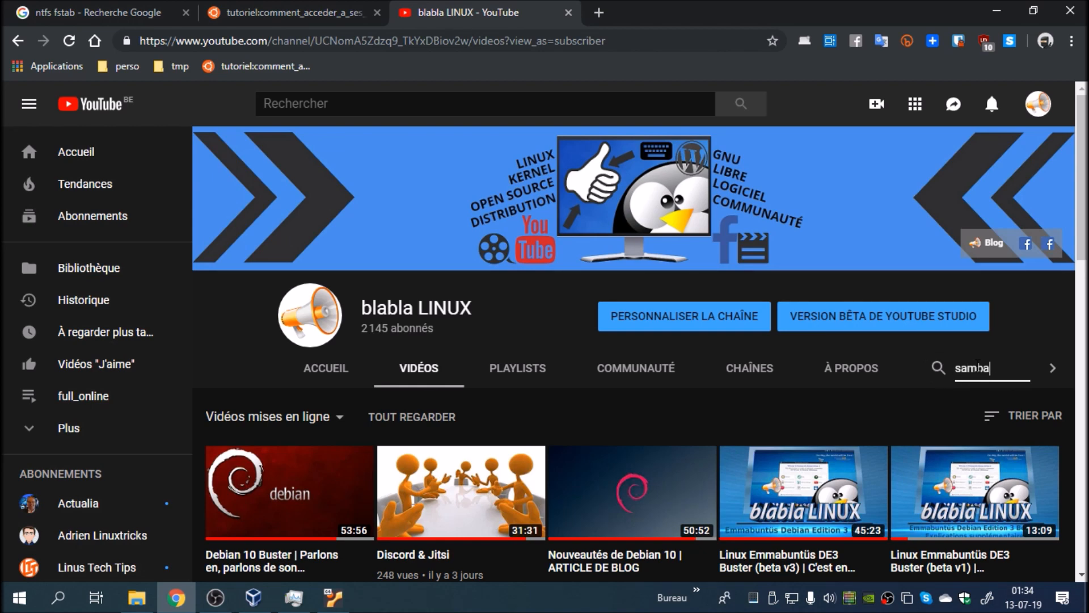
key("Return")
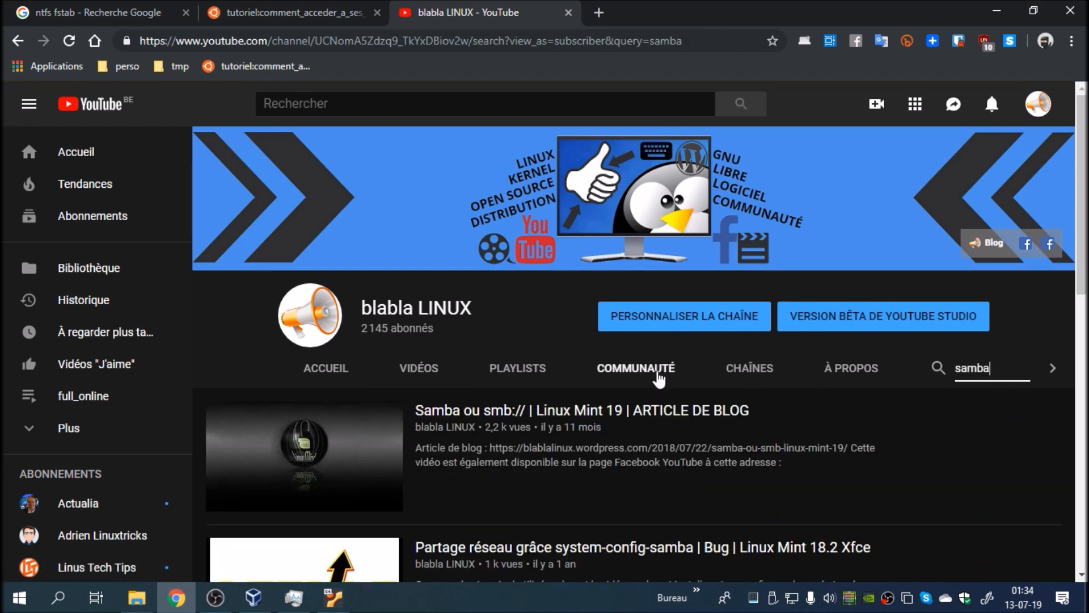
left_click(475, 406)
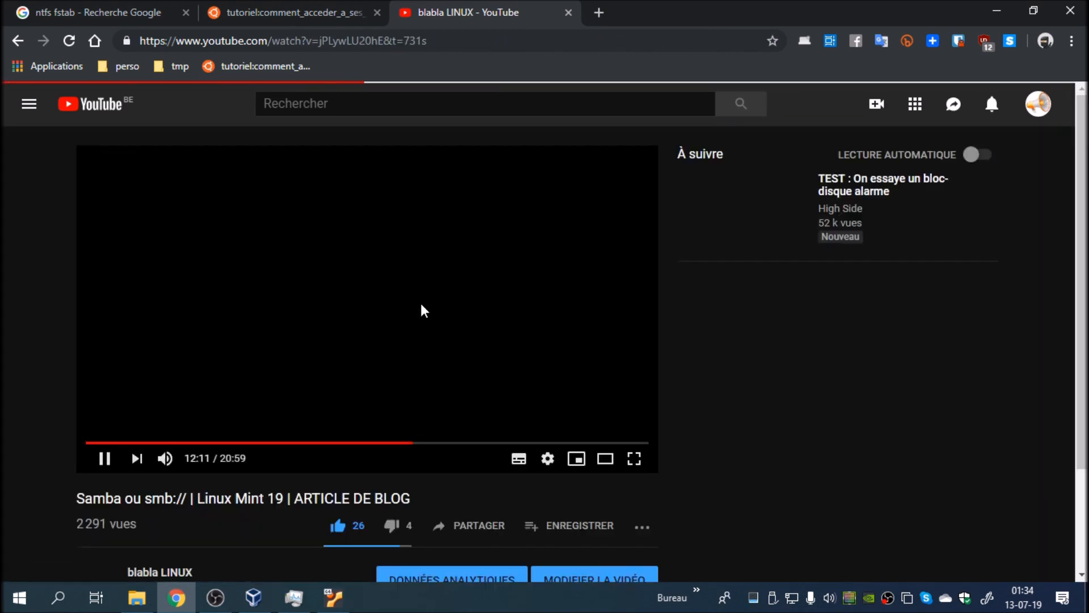
left_click(413, 272)
Step: Expand the video's description and copy the command sudo smbpasswd -a bblx from its terminal commands
scroll(413, 278, "down", 1)
scroll(413, 278, "down", 4)
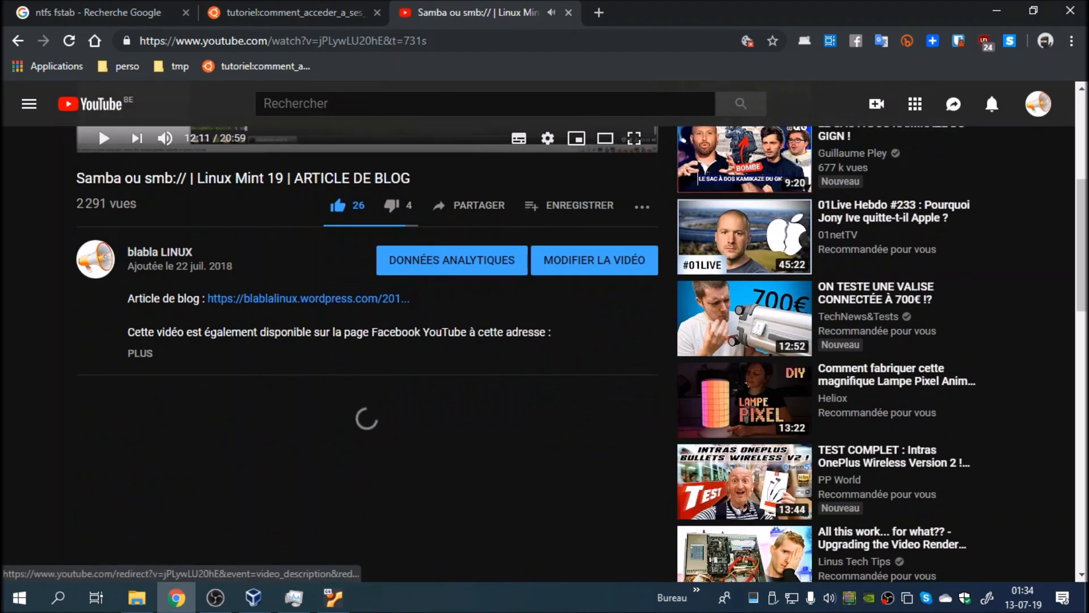
left_click(142, 358)
scroll(144, 365, "down", 1)
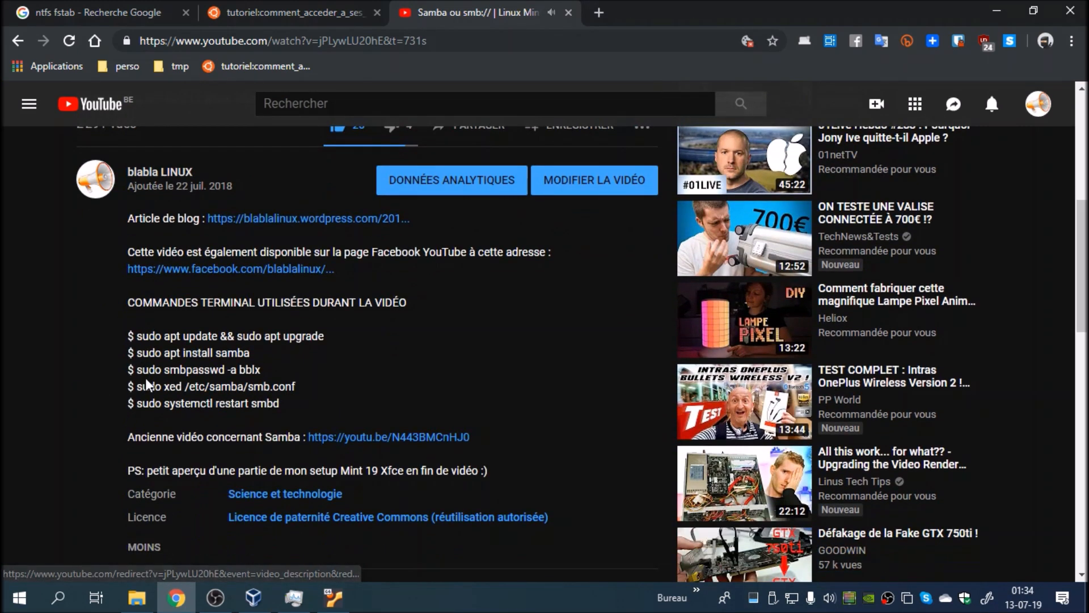
left_click_drag(138, 369, 259, 370)
right_click(253, 370)
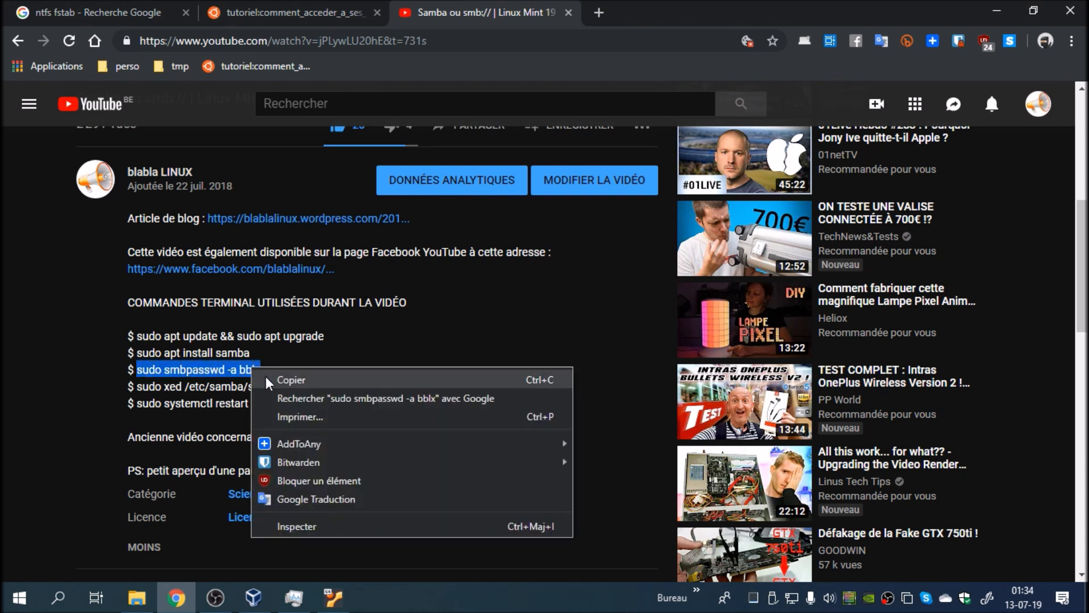
left_click(270, 381)
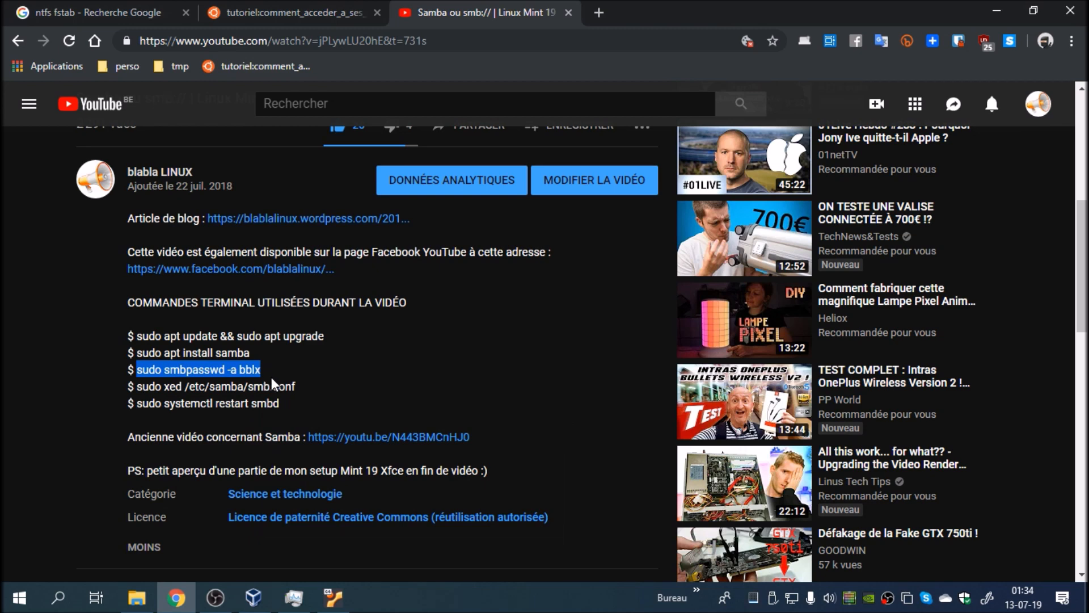
Step: Switch back to the VirtualBox machine and close the folder sharing dialog and the file manager
left_click(333, 601)
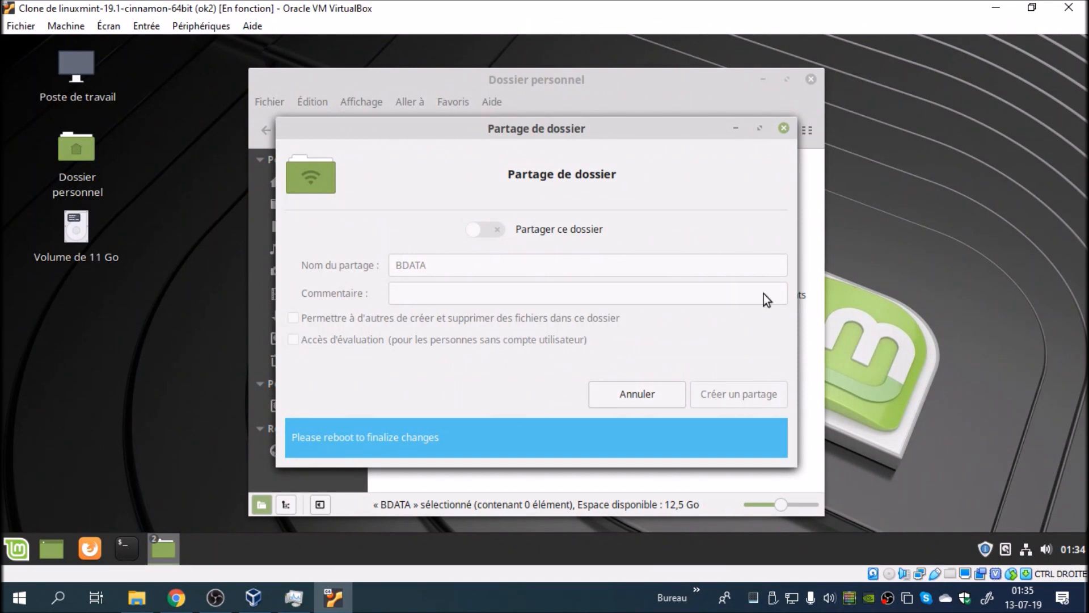
left_click(785, 129)
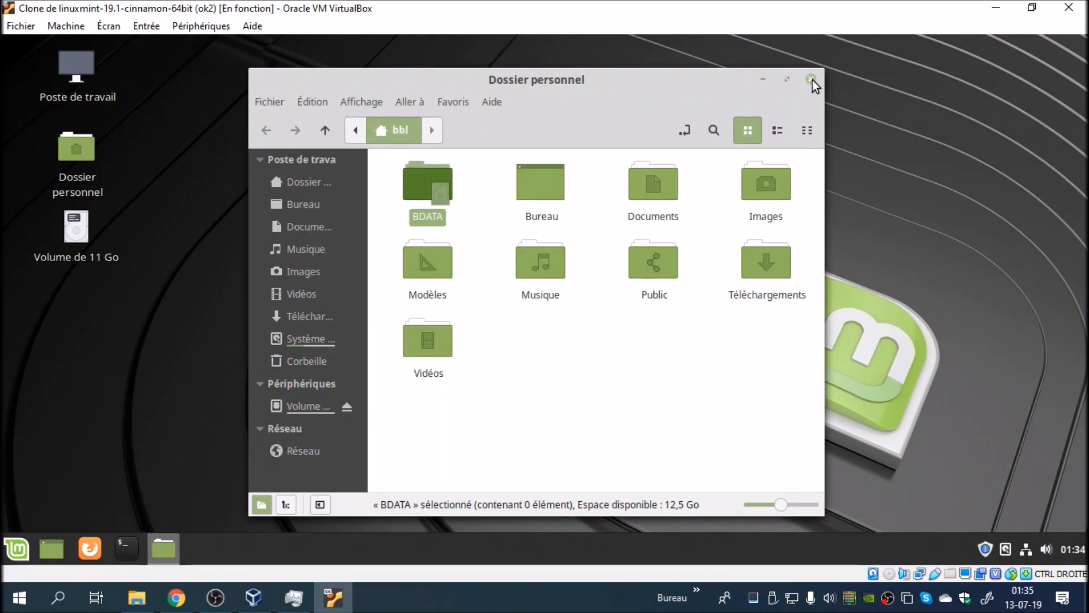
left_click(812, 79)
Step: Restart the guest system to finalize the Samba installation and sign in again with the account password
left_click(15, 553)
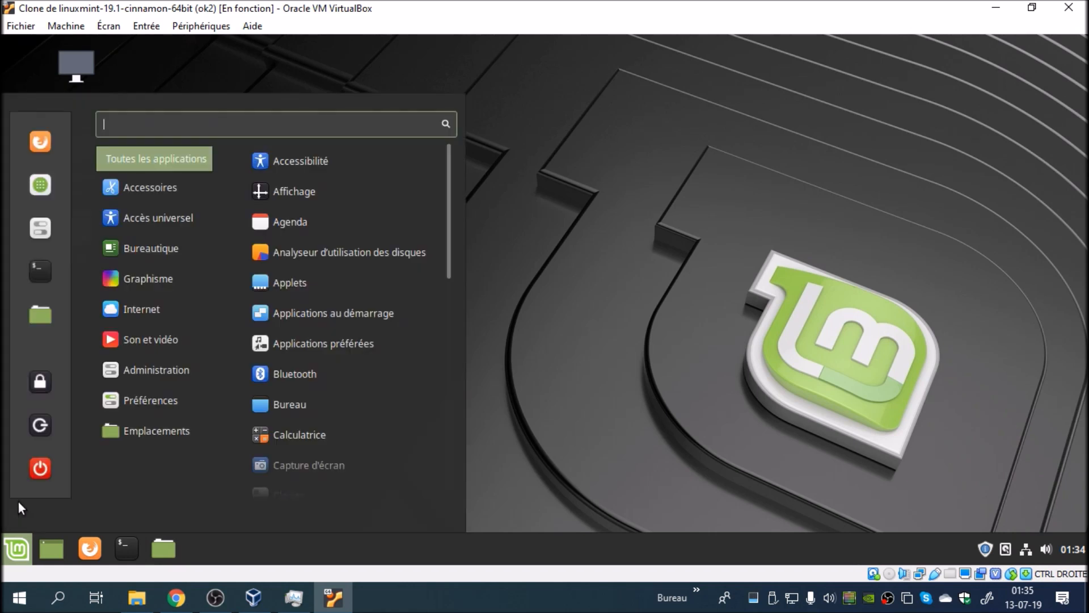
left_click(513, 376)
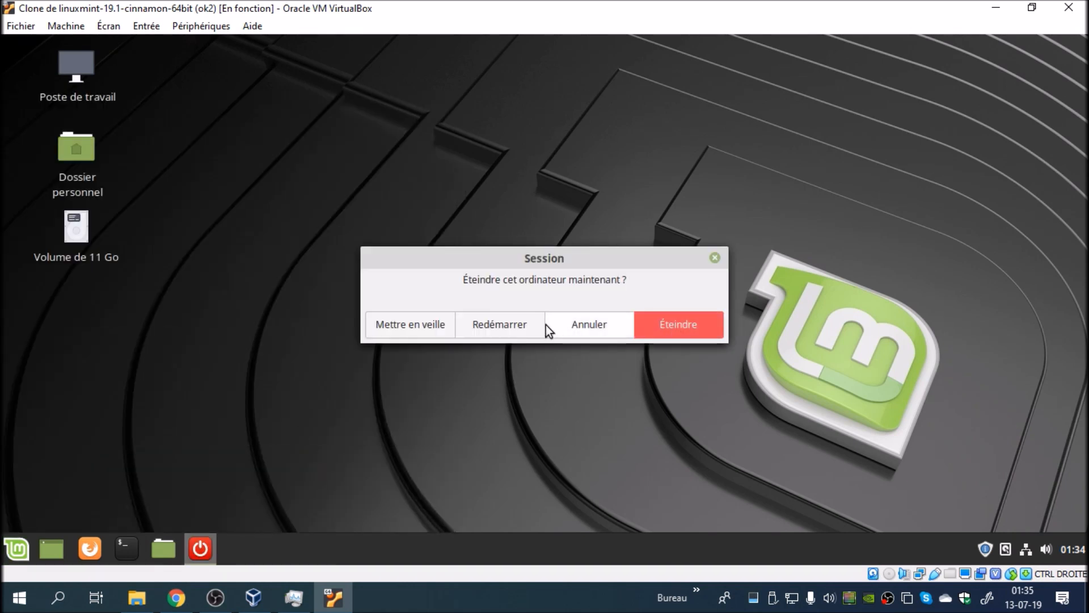
left_click(526, 319)
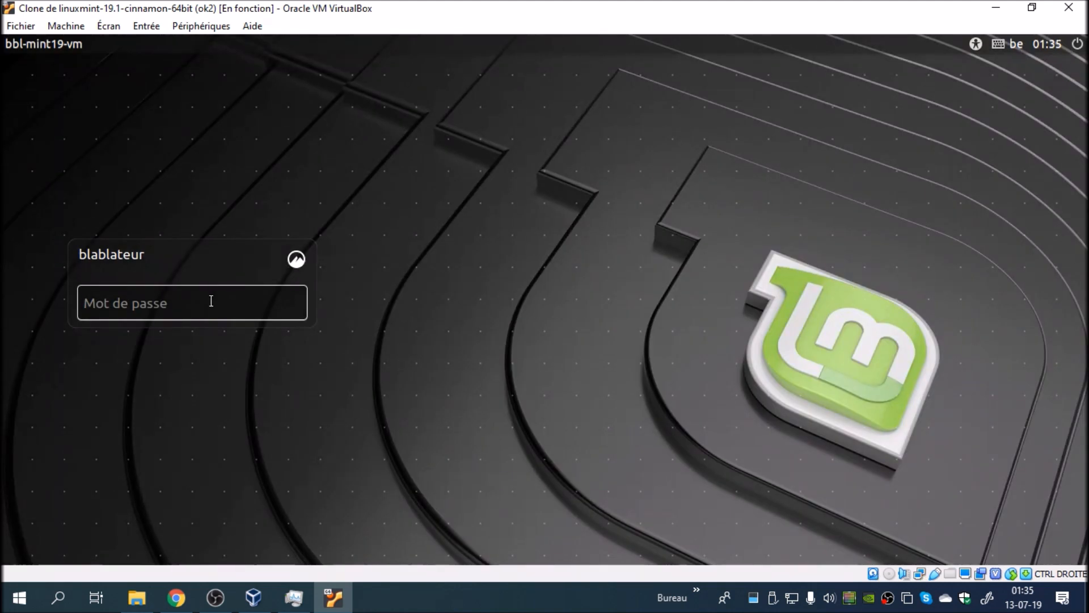
type("••••••")
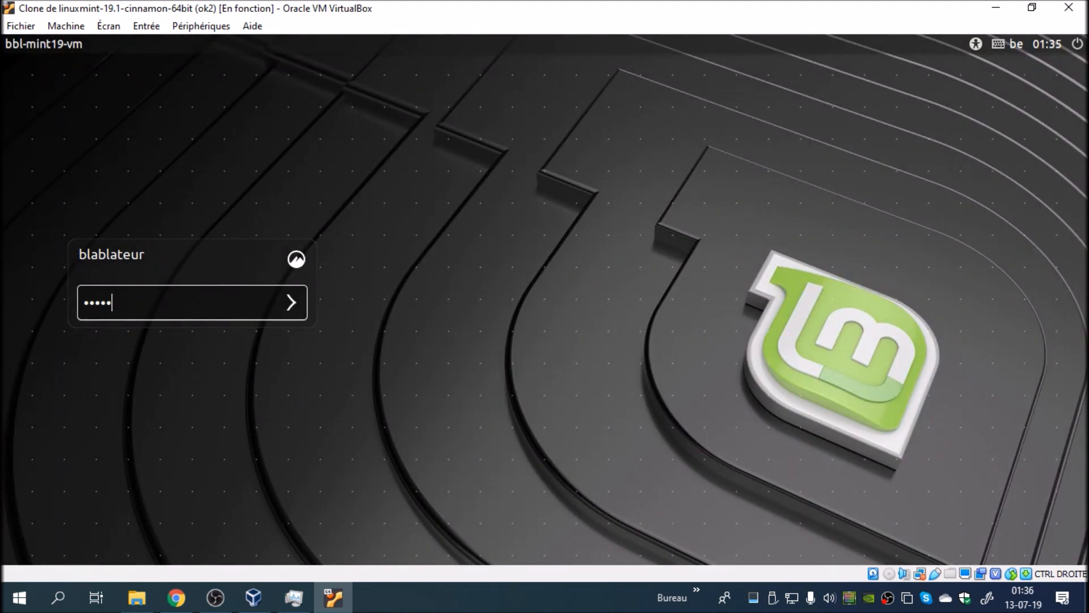
key("Return")
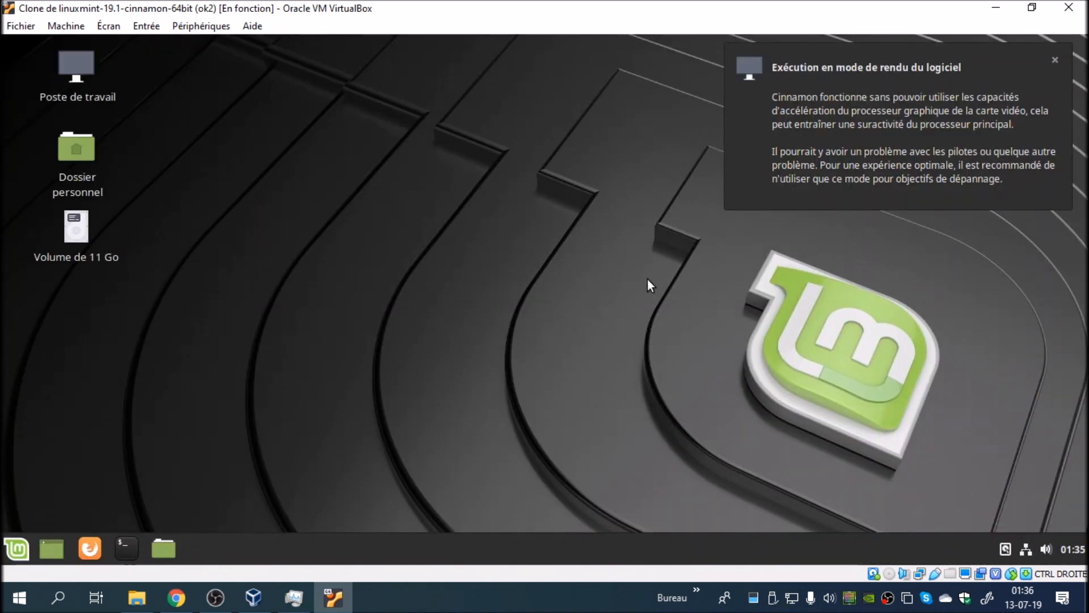
Step: Paste the copied smbpasswd command into a new terminal and edit it to read sudo smbpasswd -a bbl
left_click(747, 188)
left_click(123, 544)
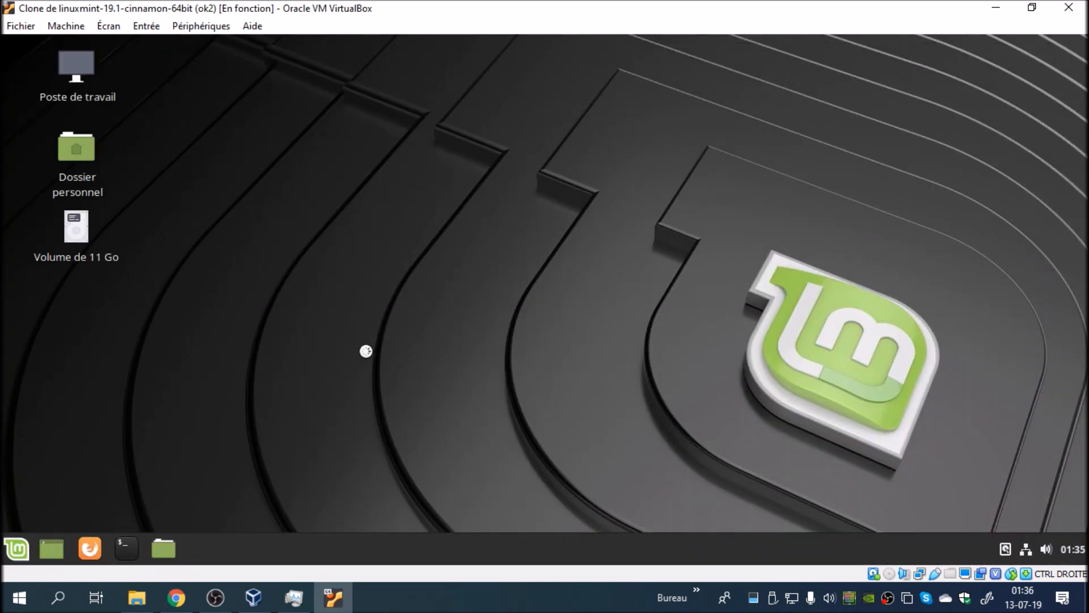
right_click(407, 277)
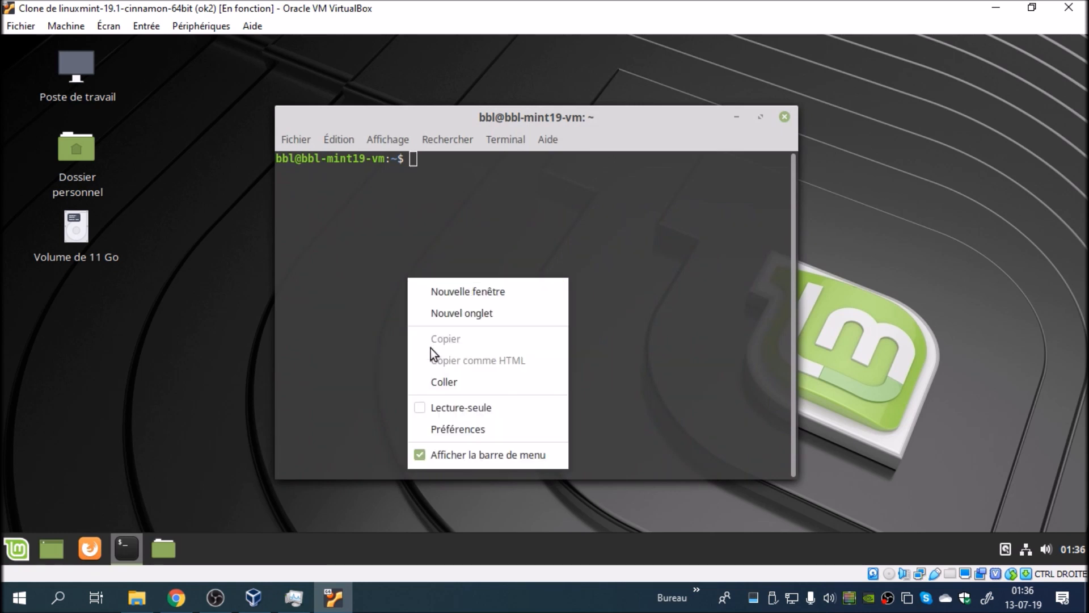
left_click(434, 378)
key("BackSpace")
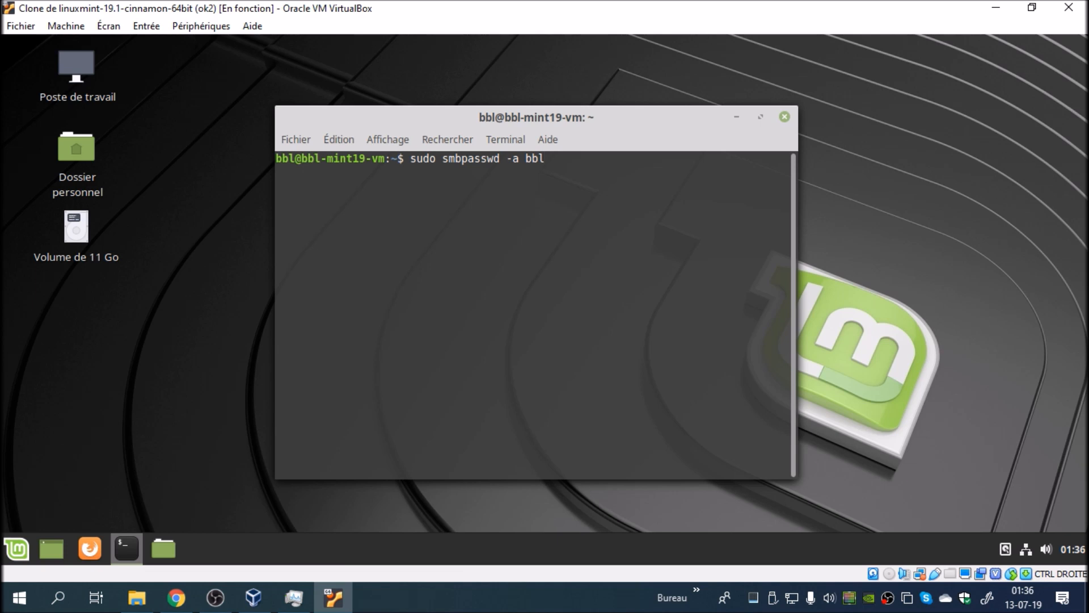
Step: Run the smbpasswd command, authenticate with the sudo password, and enter and retype a new SMB password
key("Return")
type("******")
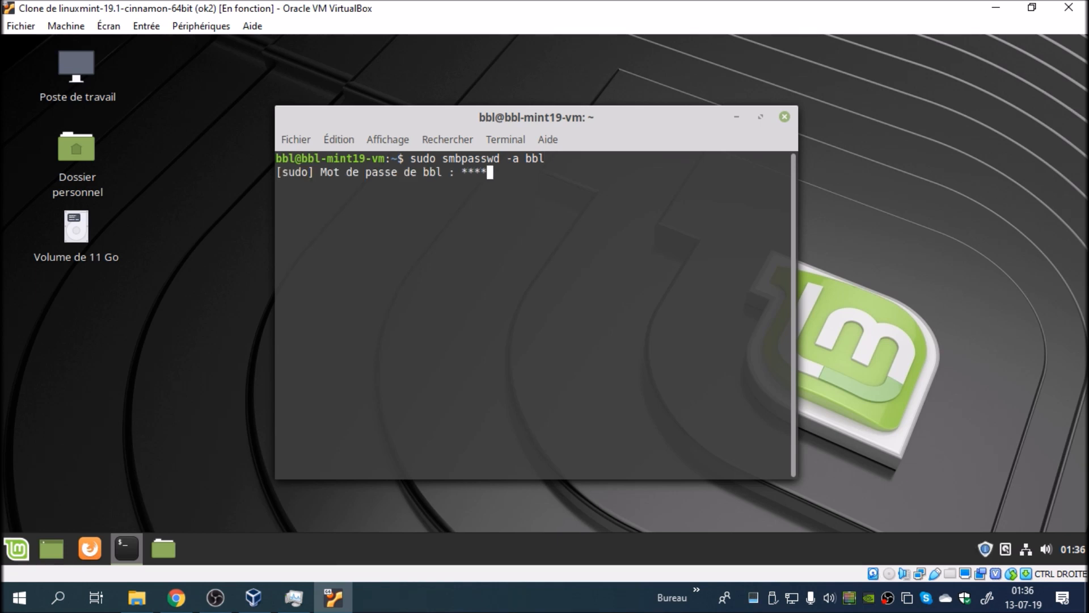
key("Return")
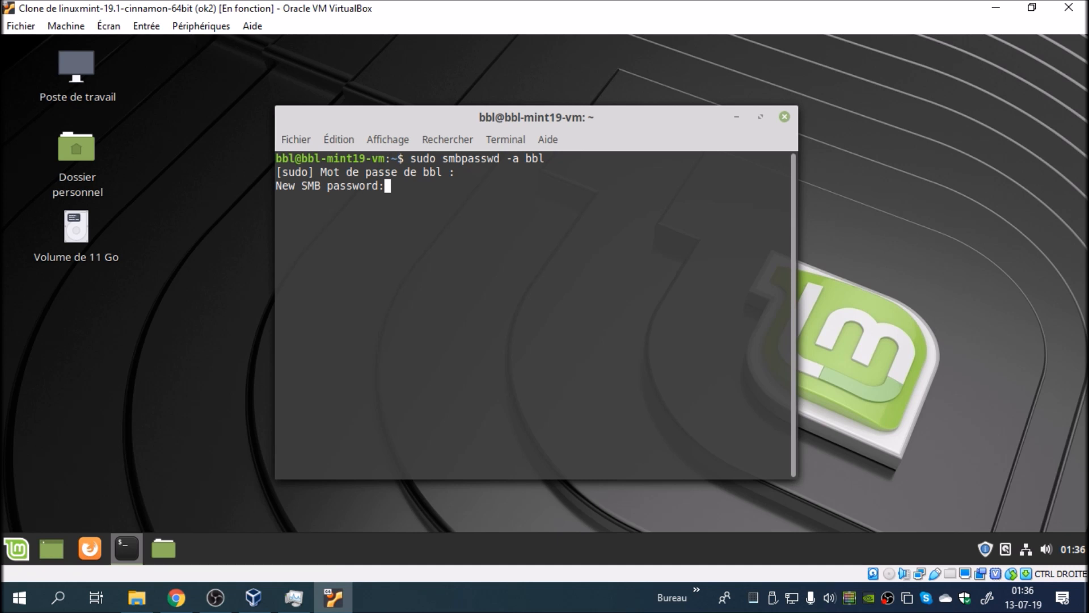
key("Return")
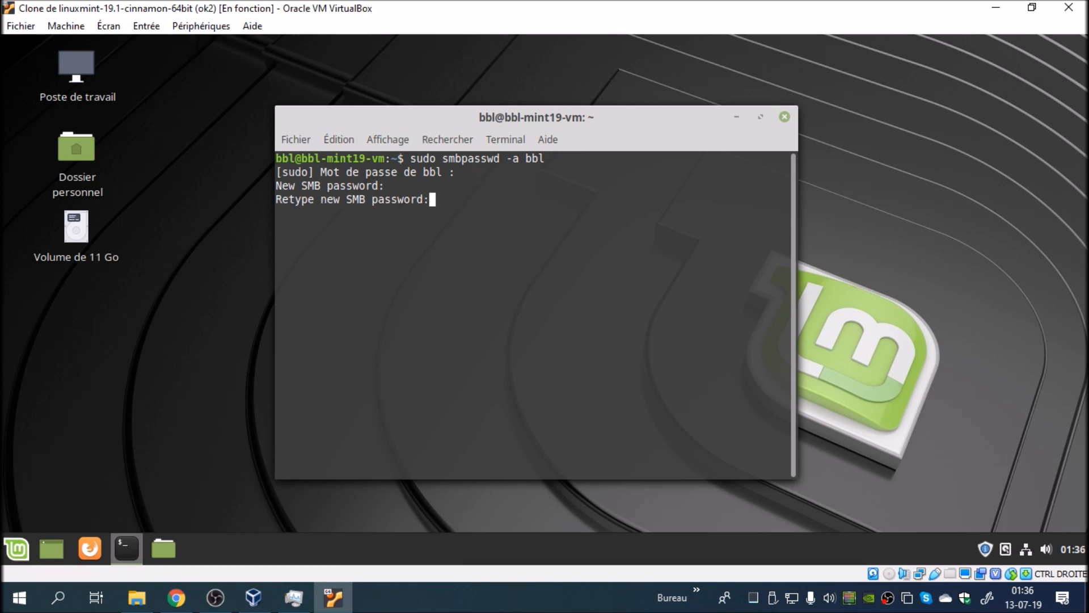
key("Return")
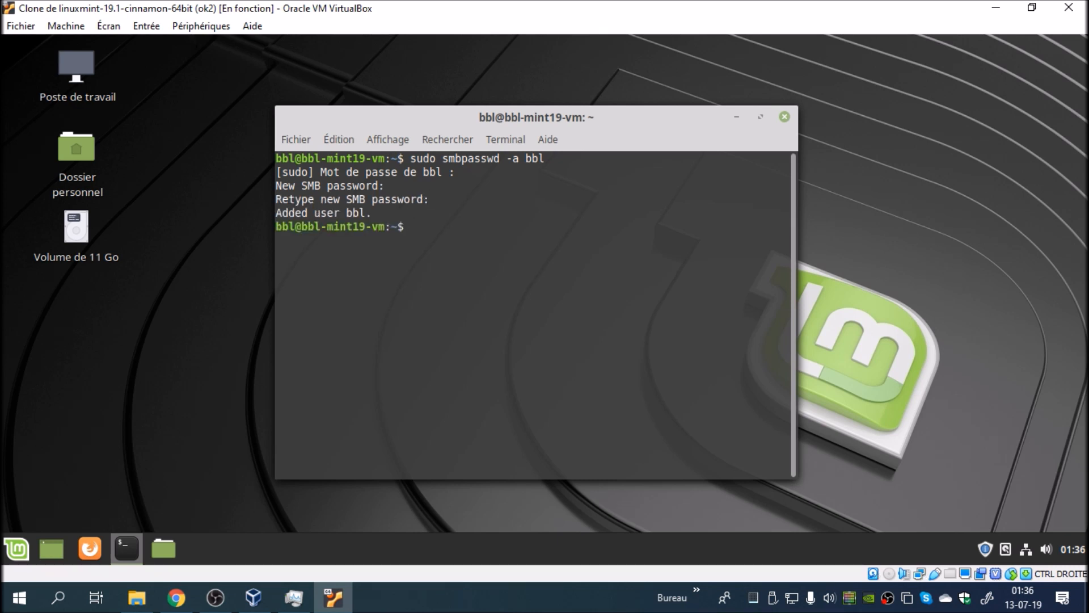
Step: Switch to Chrome and copy the command sudo systemctl restart smbd from the video's description
left_click(177, 597)
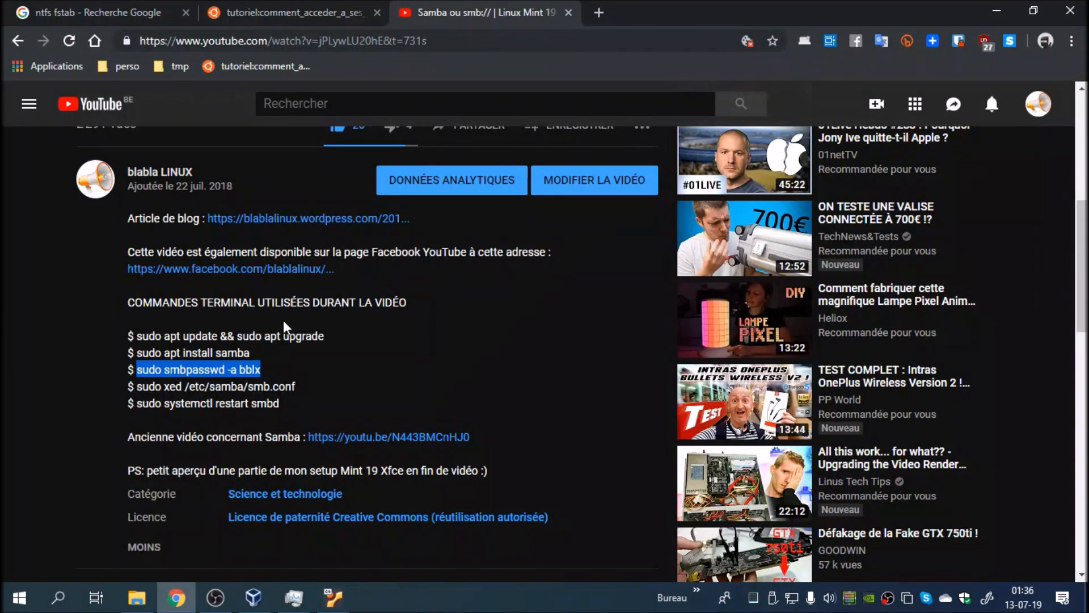
left_click_drag(138, 404, 278, 404)
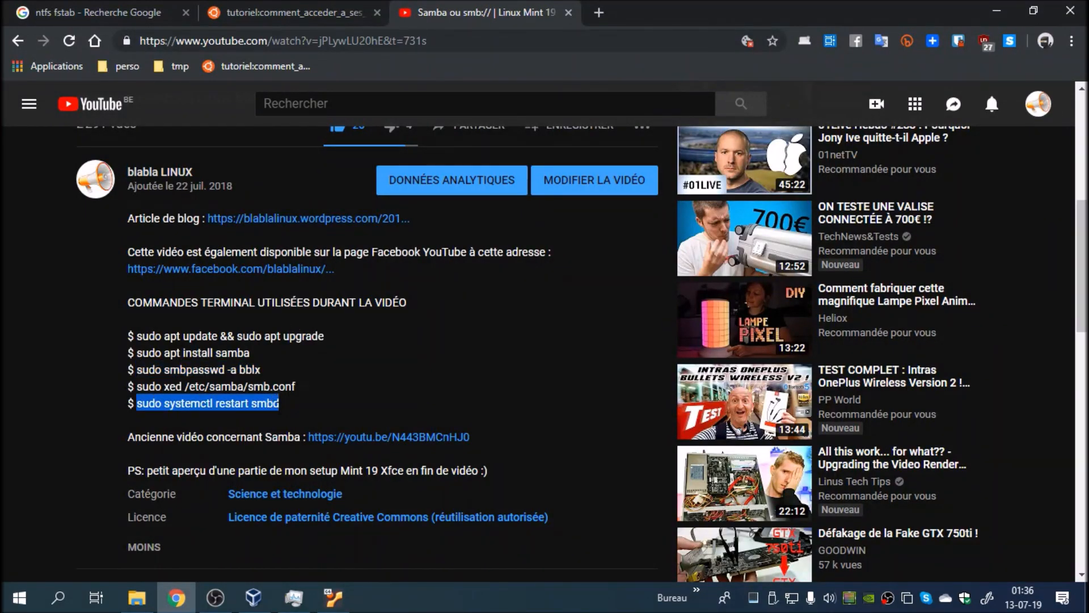
right_click(265, 404)
left_click(294, 419)
Step: Switch back to the VirtualBox machine and run sudo systemctl restart smbd in the terminal
left_click(333, 597)
right_click(409, 363)
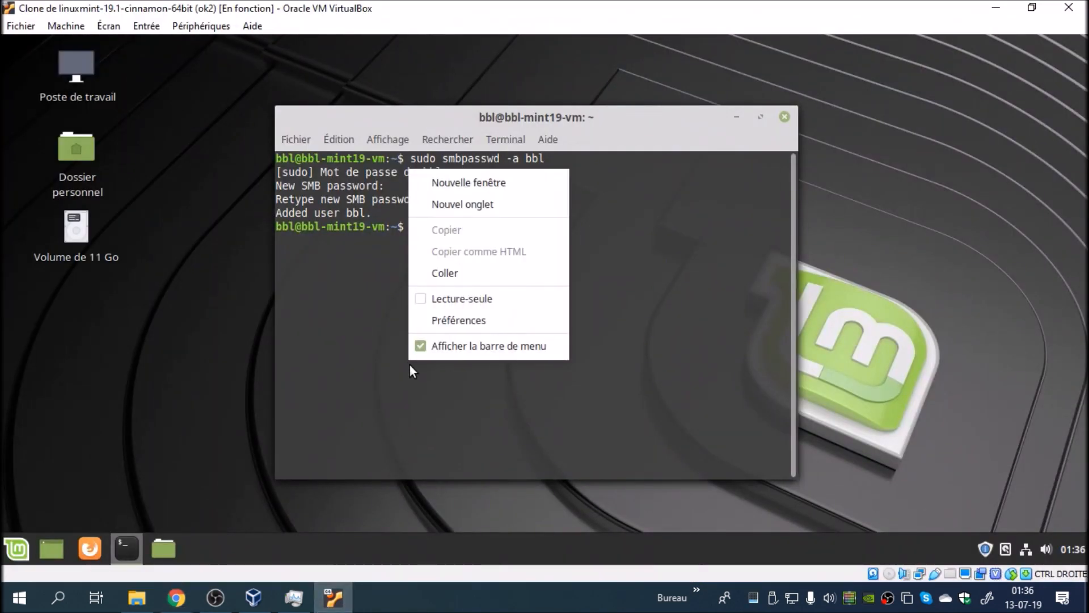
left_click(445, 273)
key("Return")
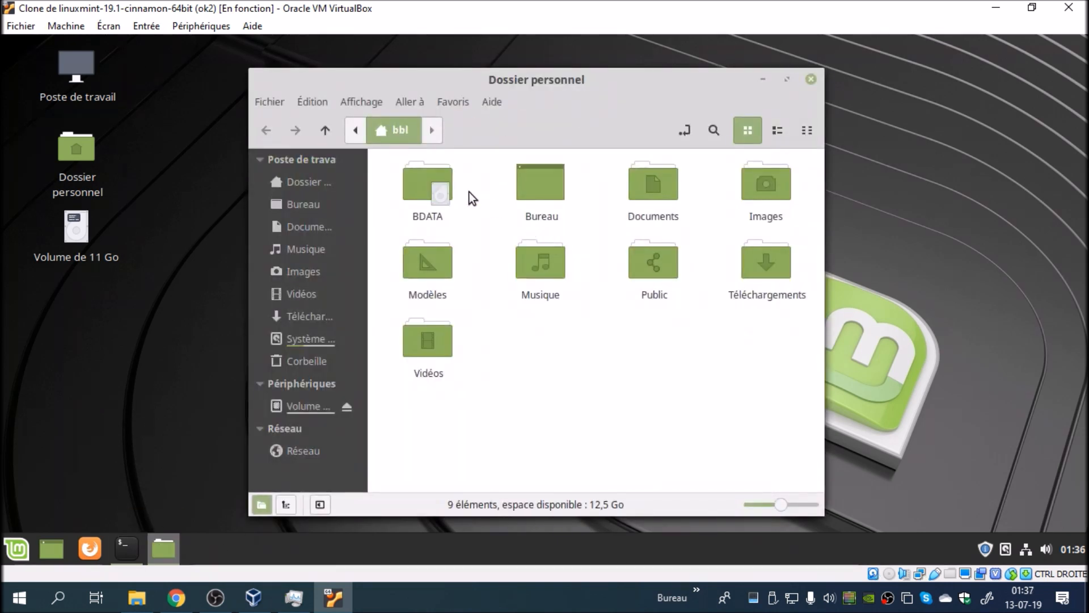
Step: Share the BDATA folder from the home directory under the share name BDATA
right_click(434, 183)
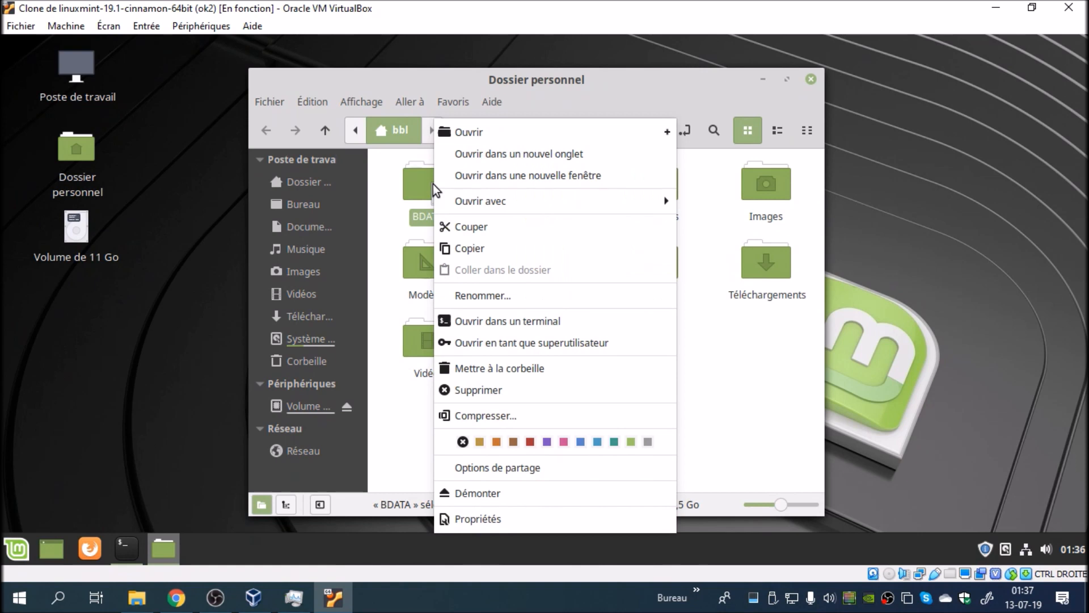
left_click(485, 463)
left_click(503, 251)
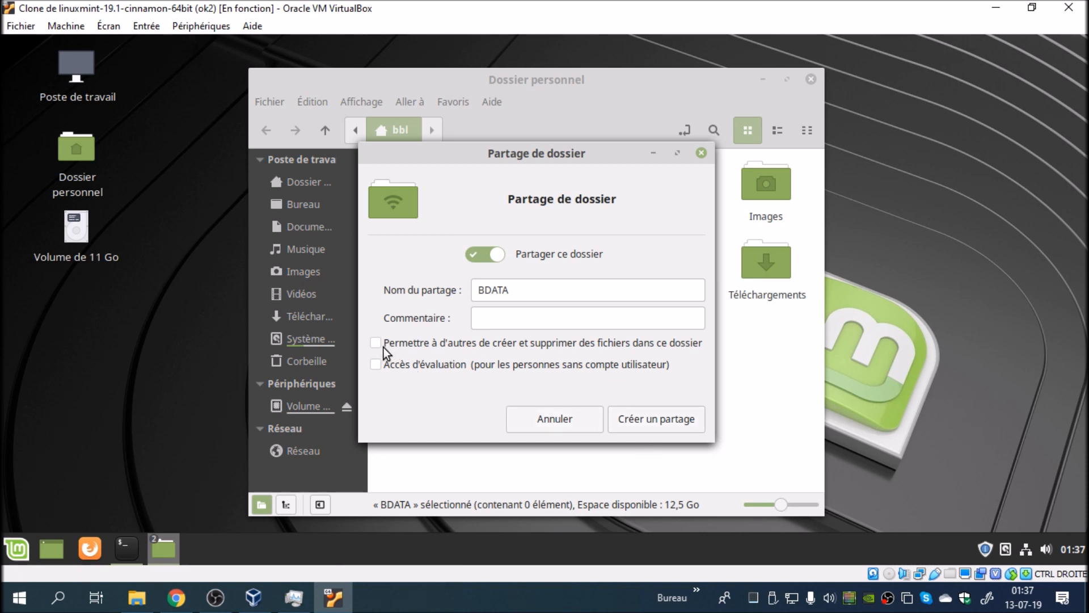
left_click(655, 419)
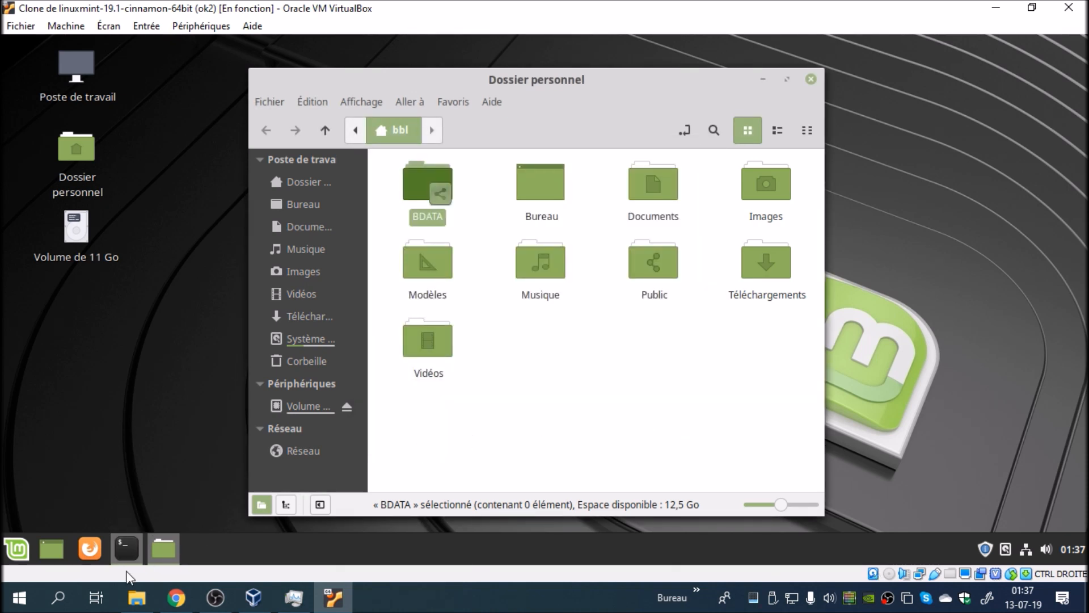
Step: Browse the network to BBL-MINT19-VM and connect to its BDATA share as registered user bbl with the Samba password
mouse_move(154, 553)
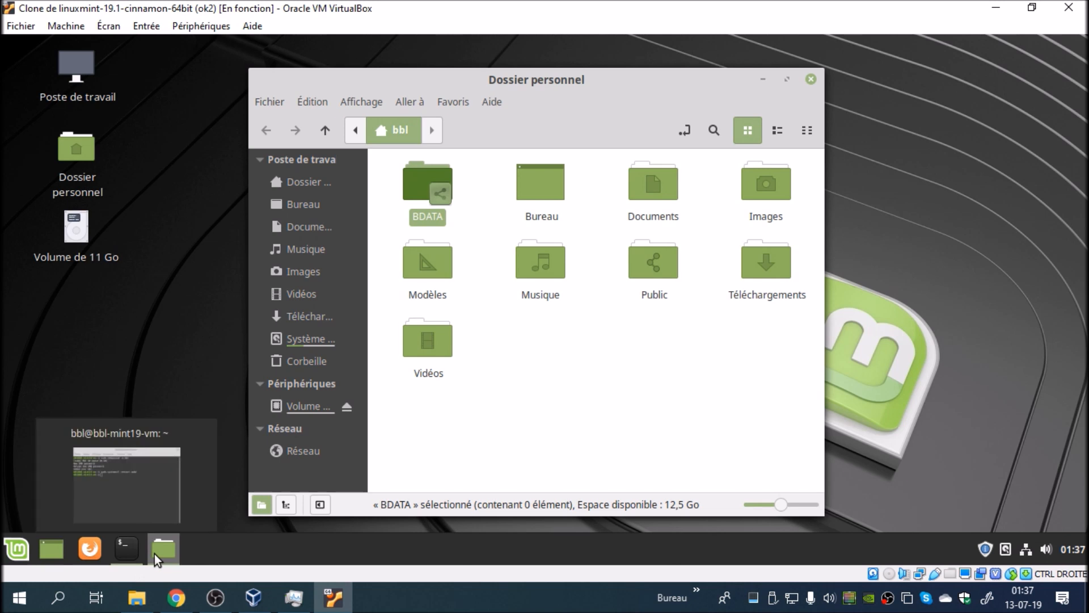
left_click(305, 450)
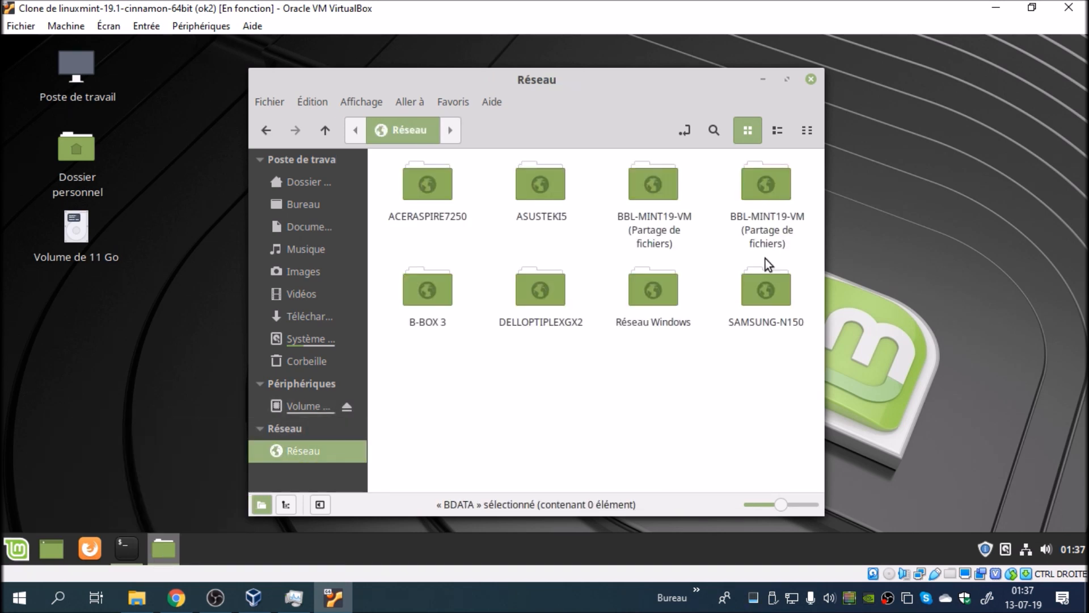
left_click(658, 188)
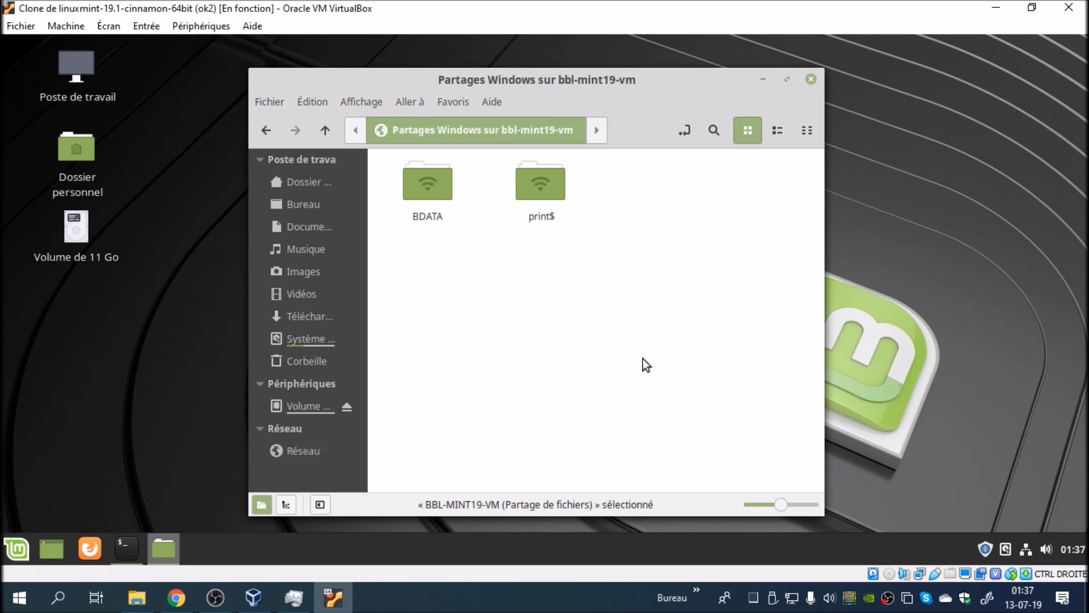
double_click(437, 177)
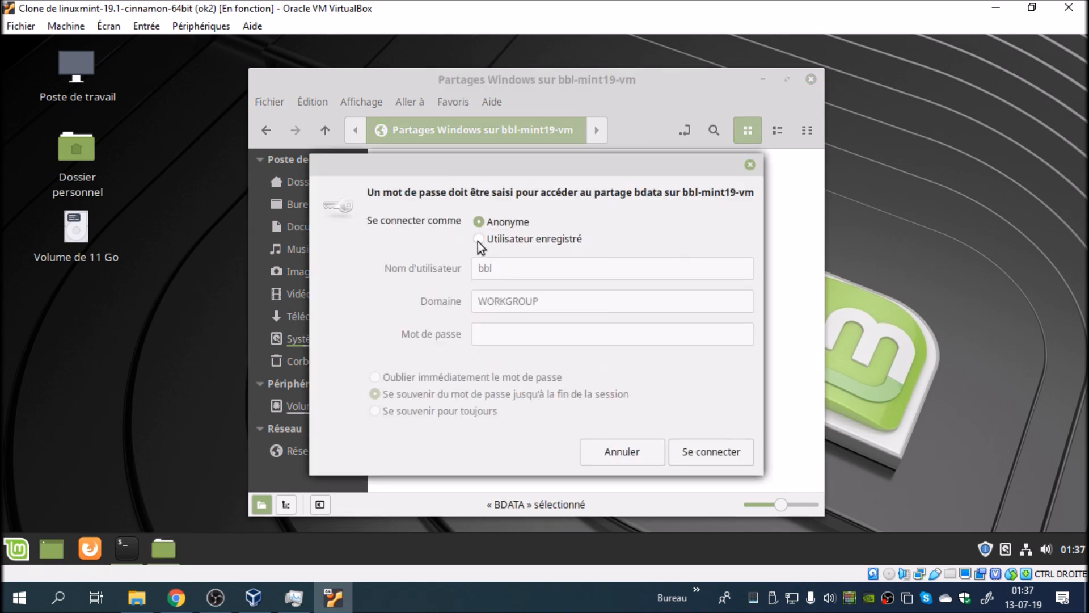
left_click(477, 239)
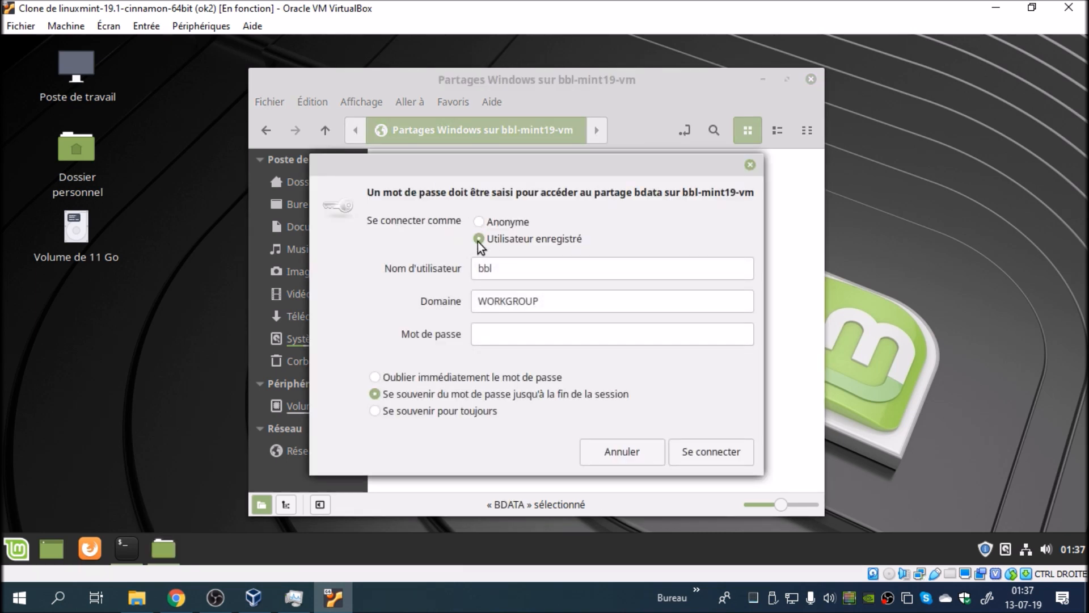
left_click(513, 339)
type("bbl")
left_click(690, 451)
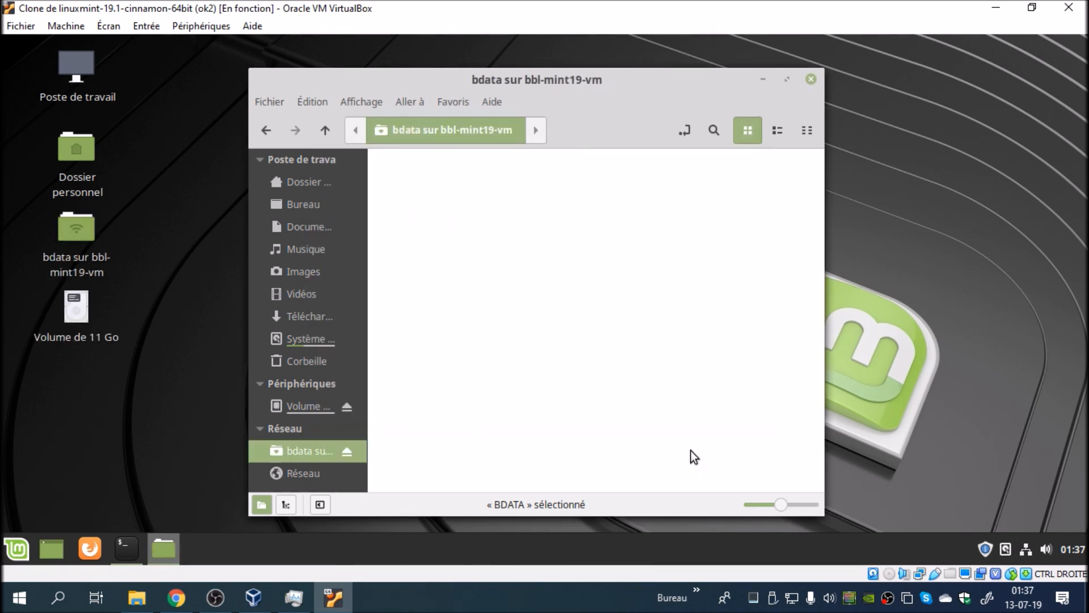
Step: Create a test folder named fdgdfgfdg inside the mounted bdata share
right_click(489, 290)
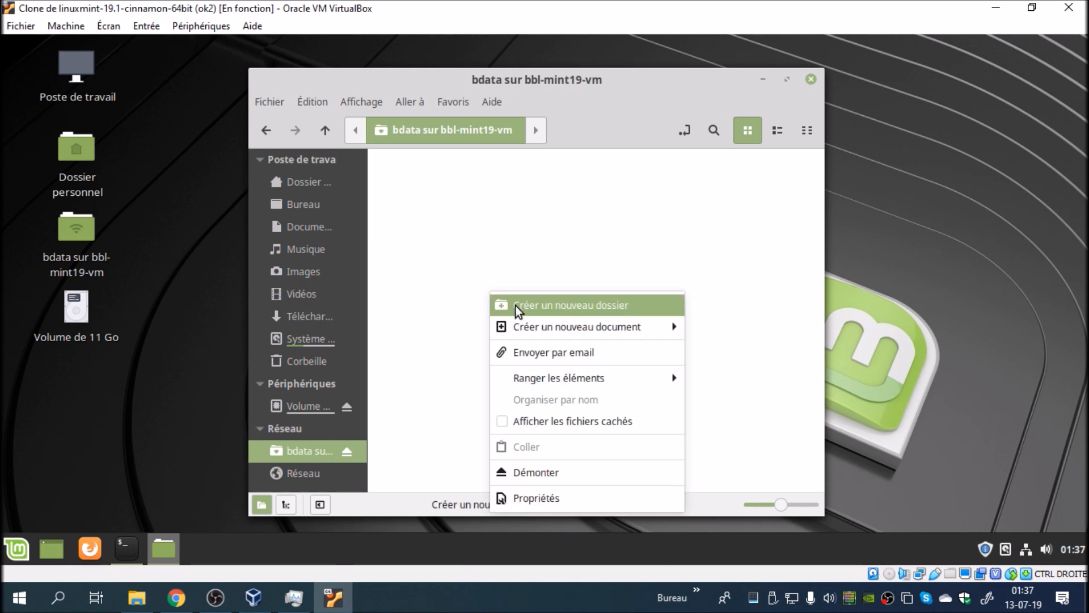
left_click(515, 306)
type("fdgfdgfdg")
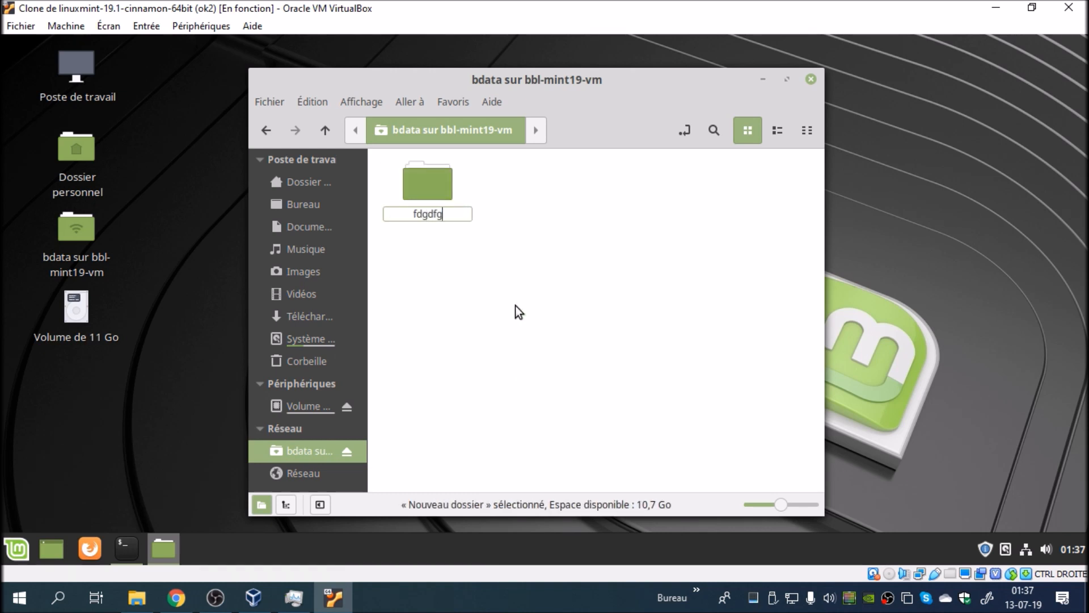
key("Return")
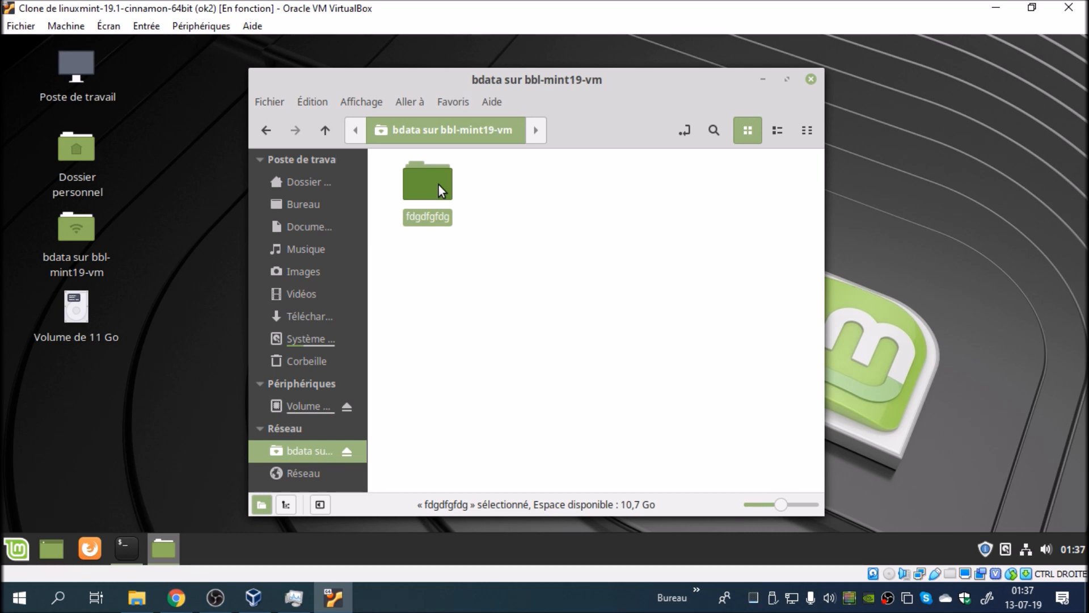
right_click(437, 185)
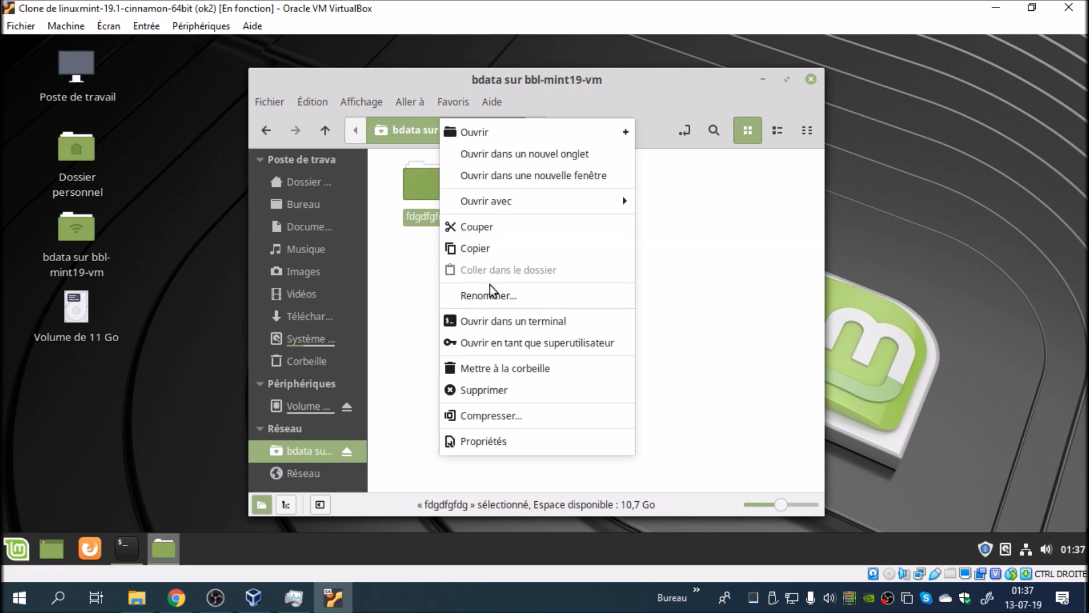
key("Escape")
Step: Switch to the Windows File Explorer and go to the network address \\bbl-mint19-vm
left_click(137, 598)
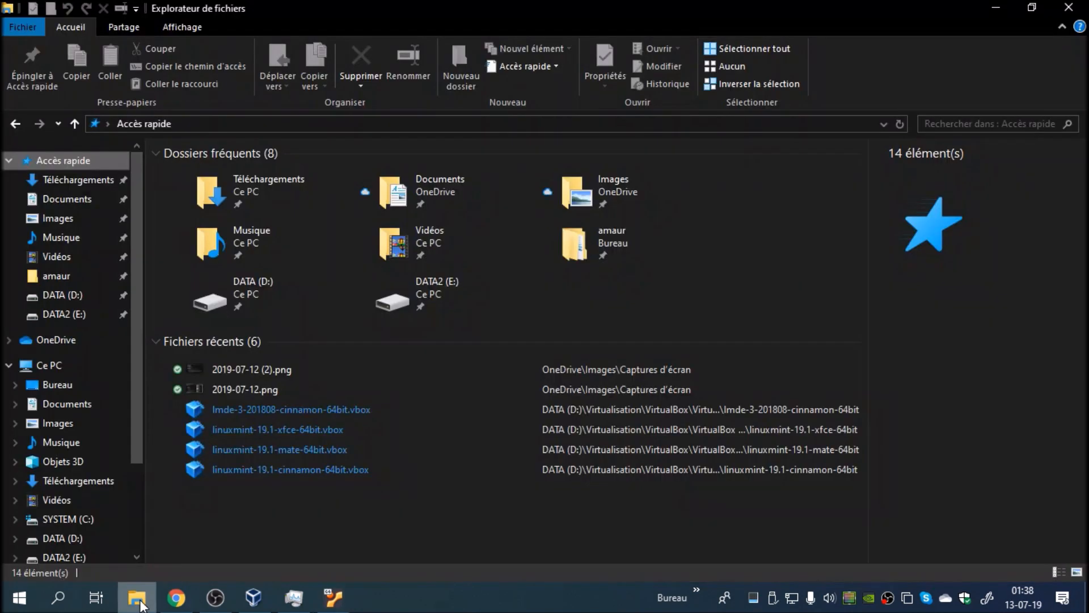
left_click_drag(135, 431, 145, 522)
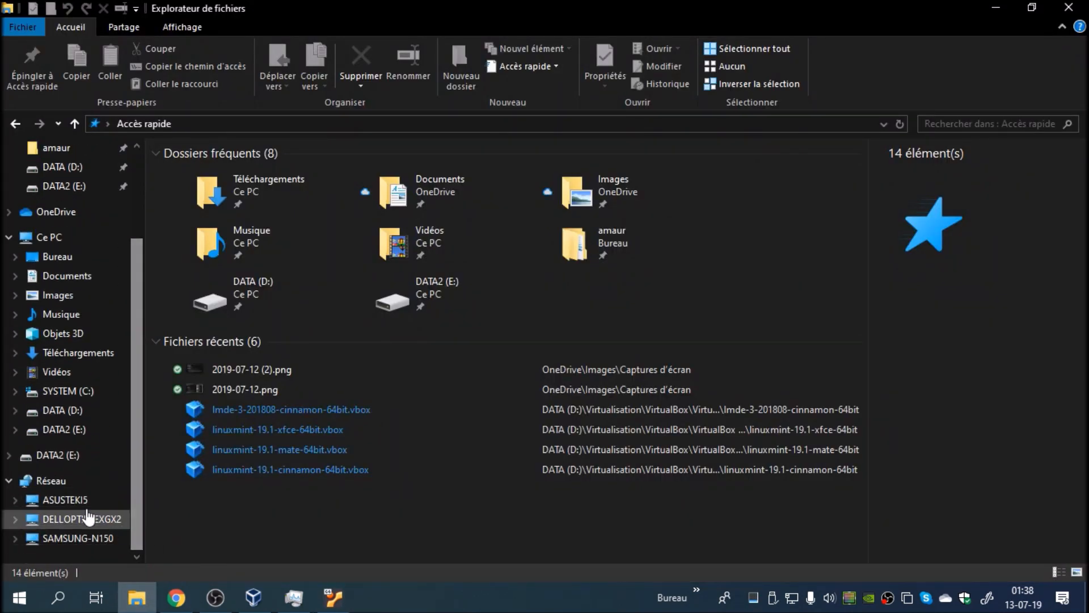
left_click(73, 481)
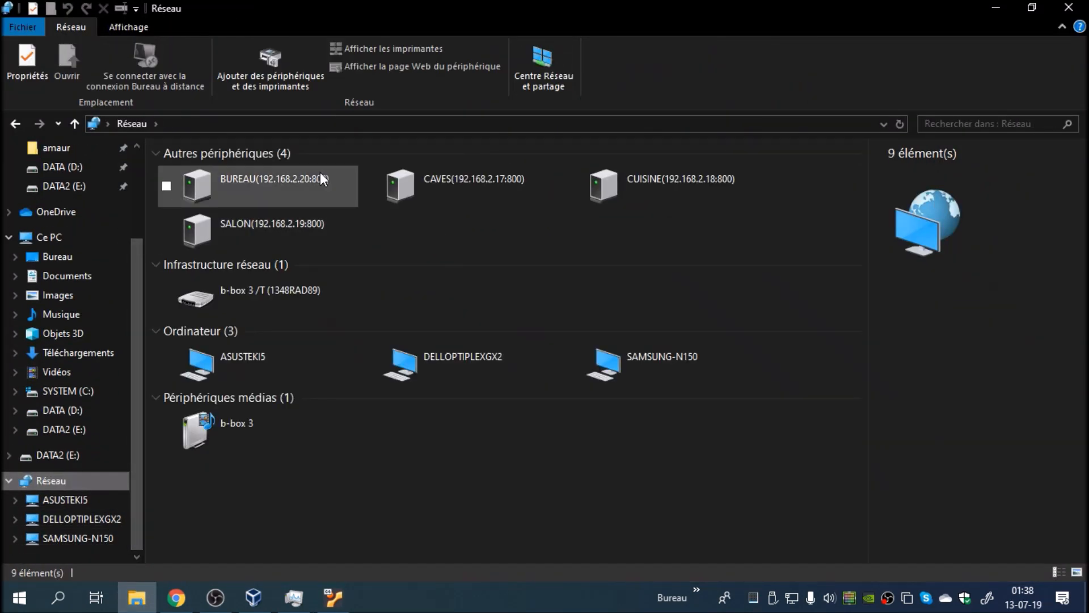
left_click(338, 119)
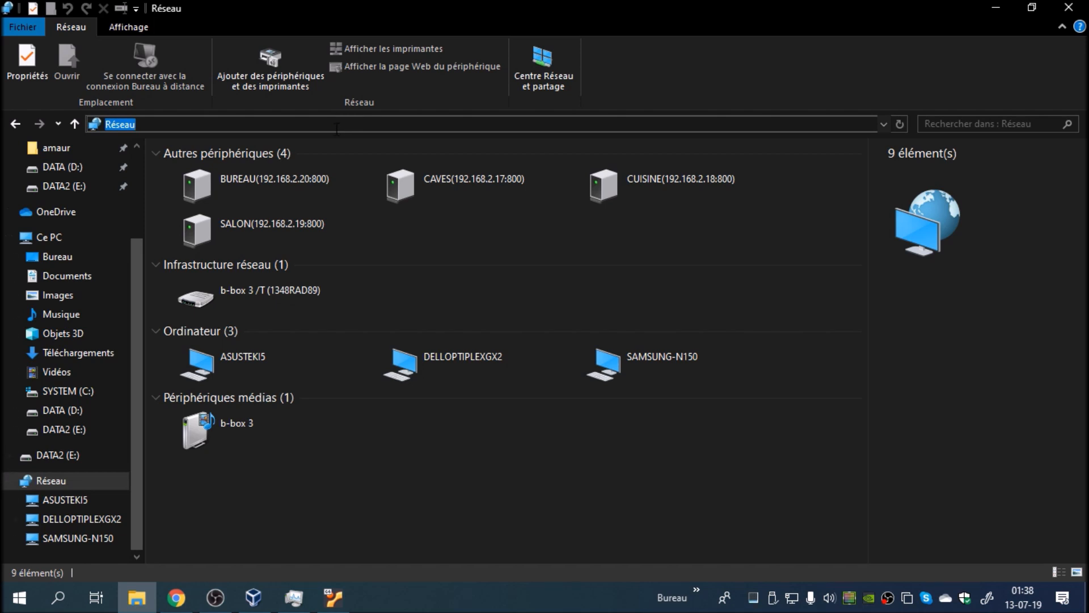
type("☻")
key("BackSpace")
type("\\\\")
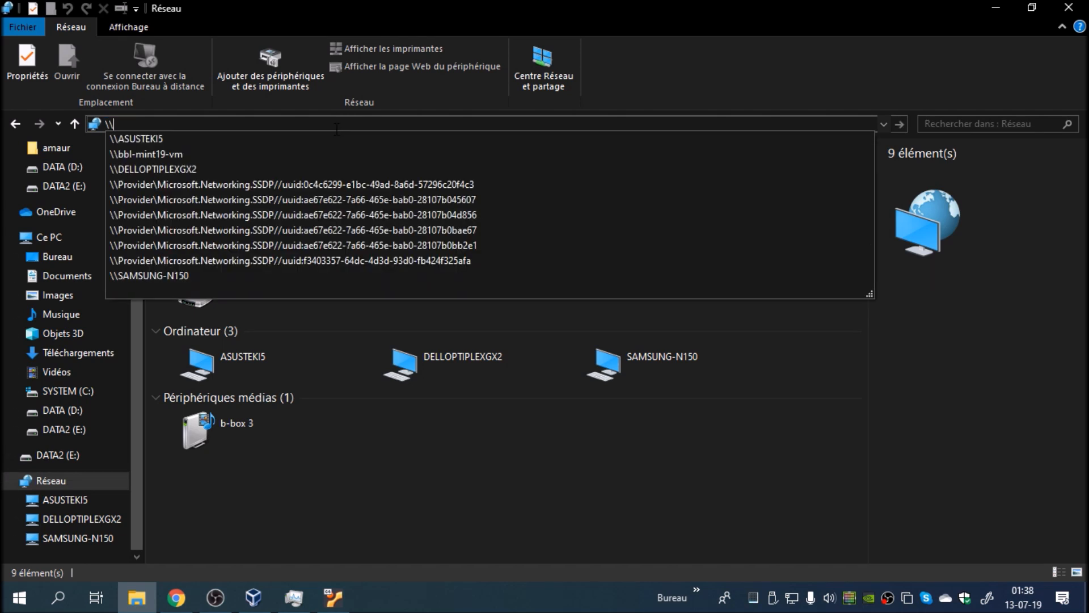
left_click(261, 151)
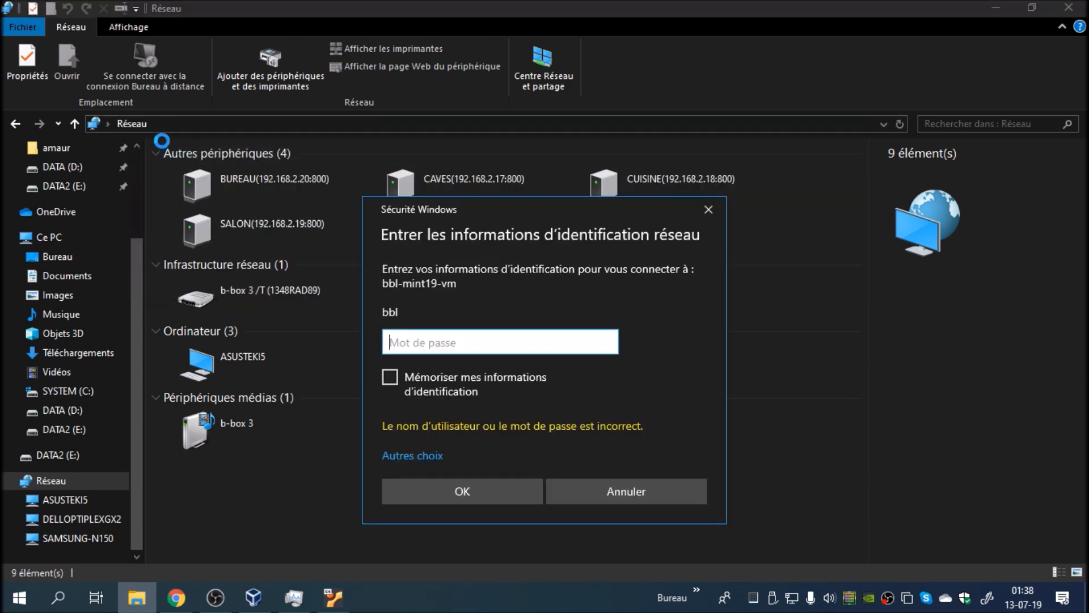
Step: Try to sign in to bbl-mint19-vm as bbl with the password and the option to remember the credentials
left_click(389, 377)
left_click(428, 344)
type("•••••")
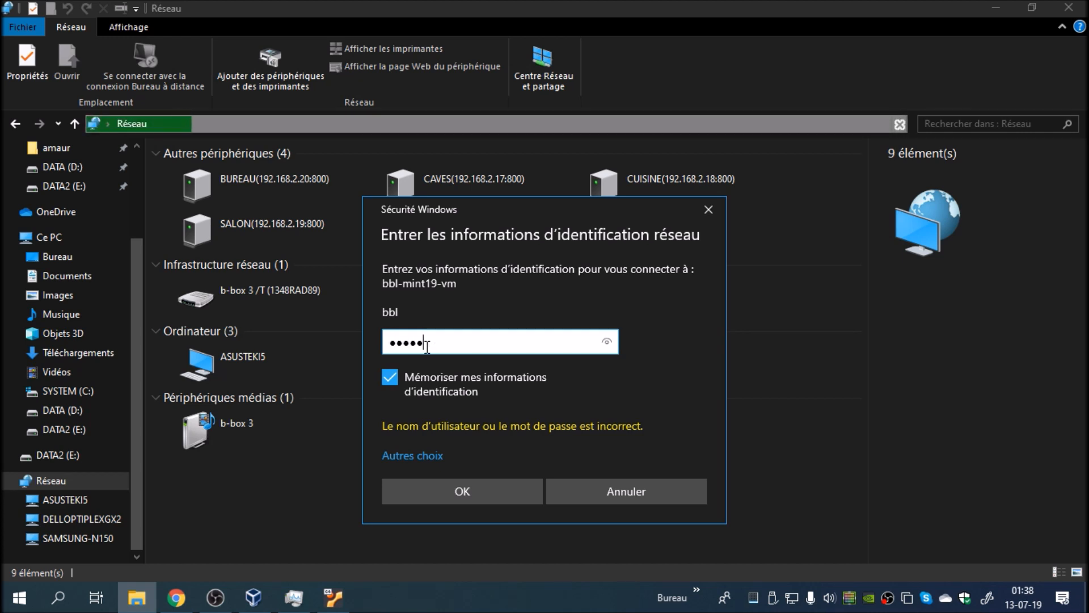
key("Return")
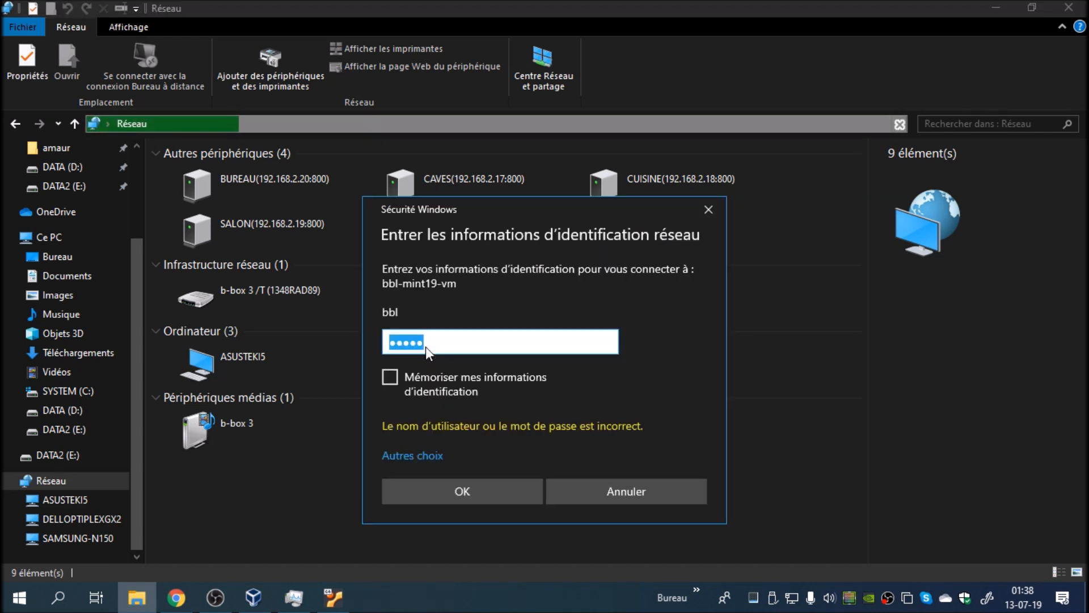
Step: Enter the Samba password for bbl again to connect to bbl-mint19-vm and open its BDATA share
left_click(438, 345)
double_click(437, 345)
type("•••")
type("12")
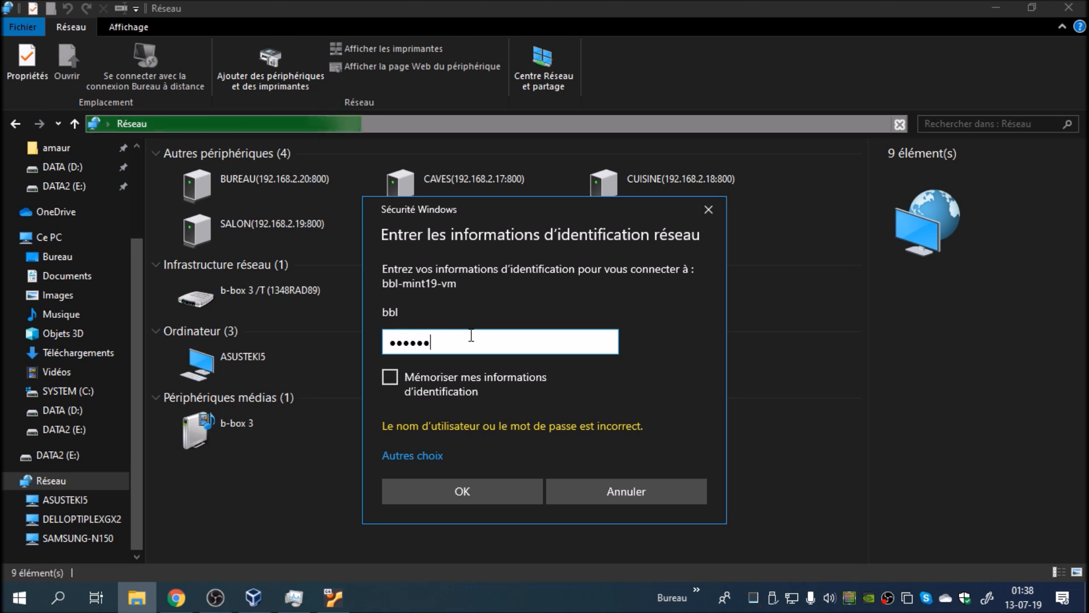
key("Return")
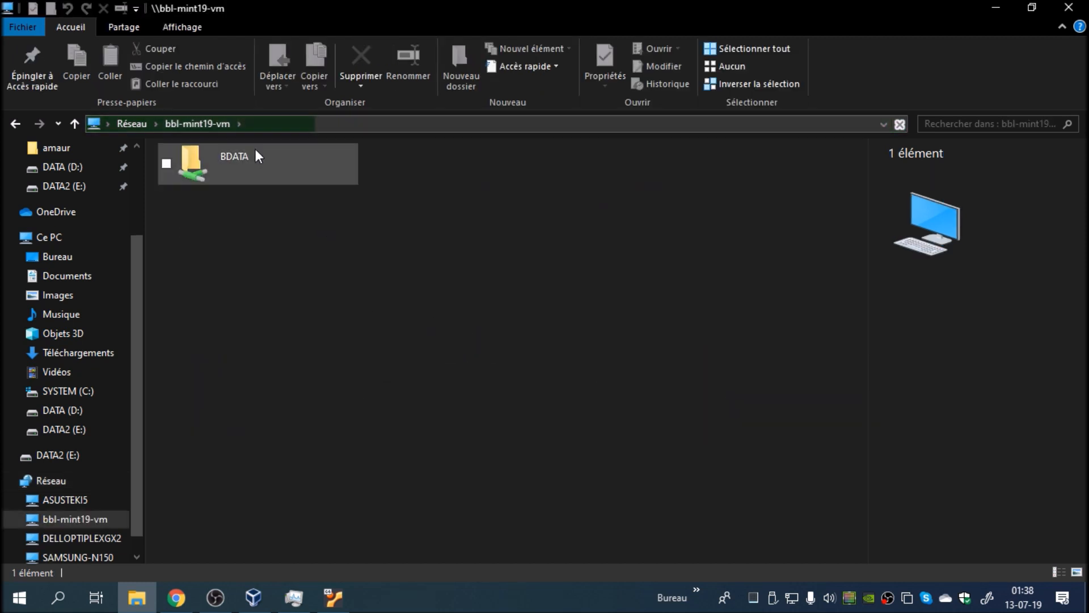
double_click(250, 152)
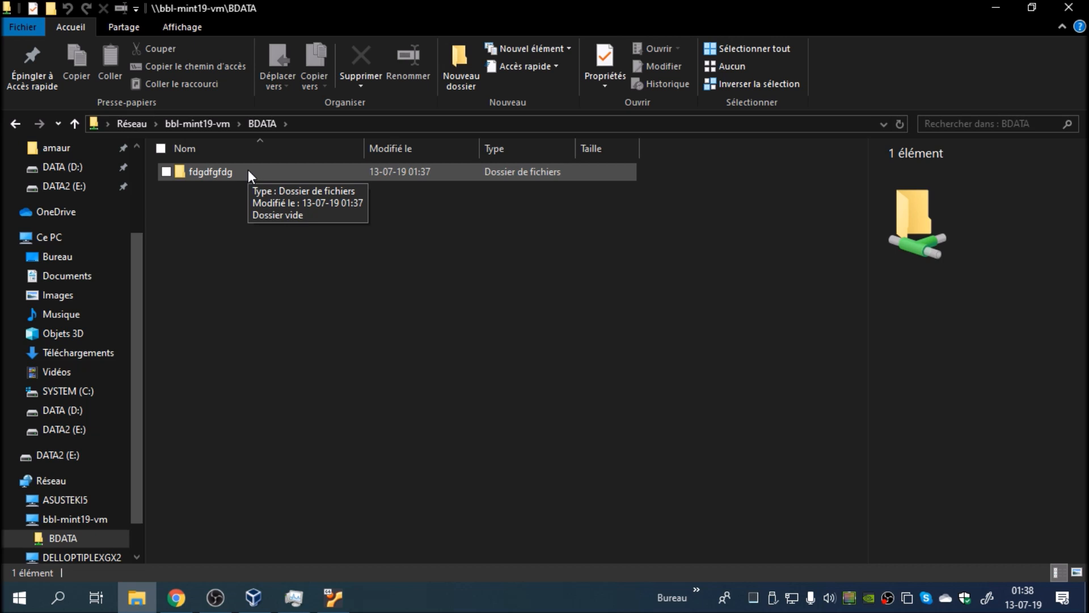
left_click(248, 169)
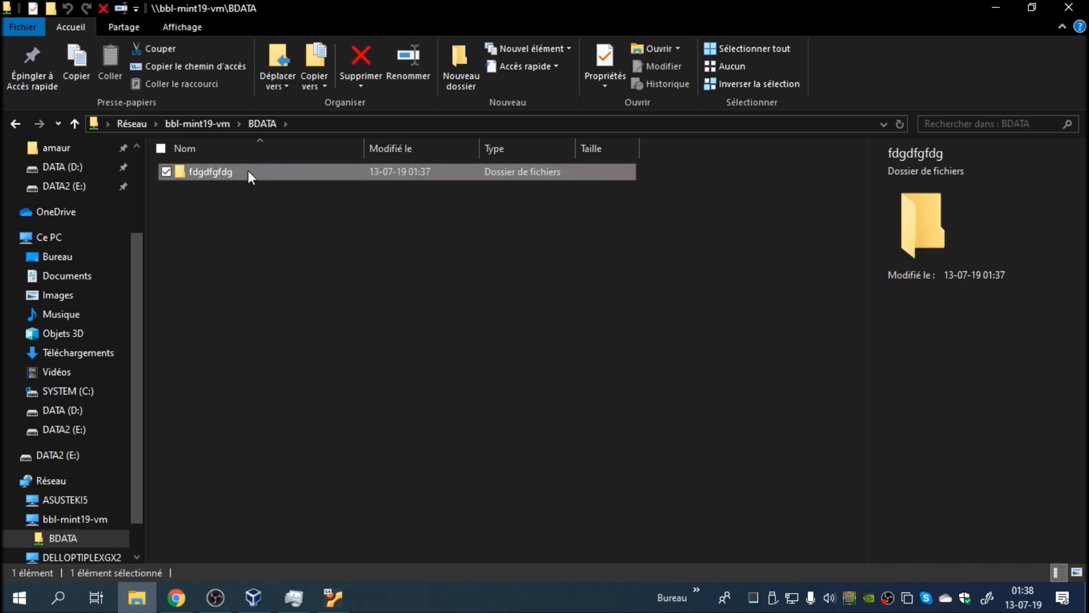
right_click(247, 170)
left_click(182, 339)
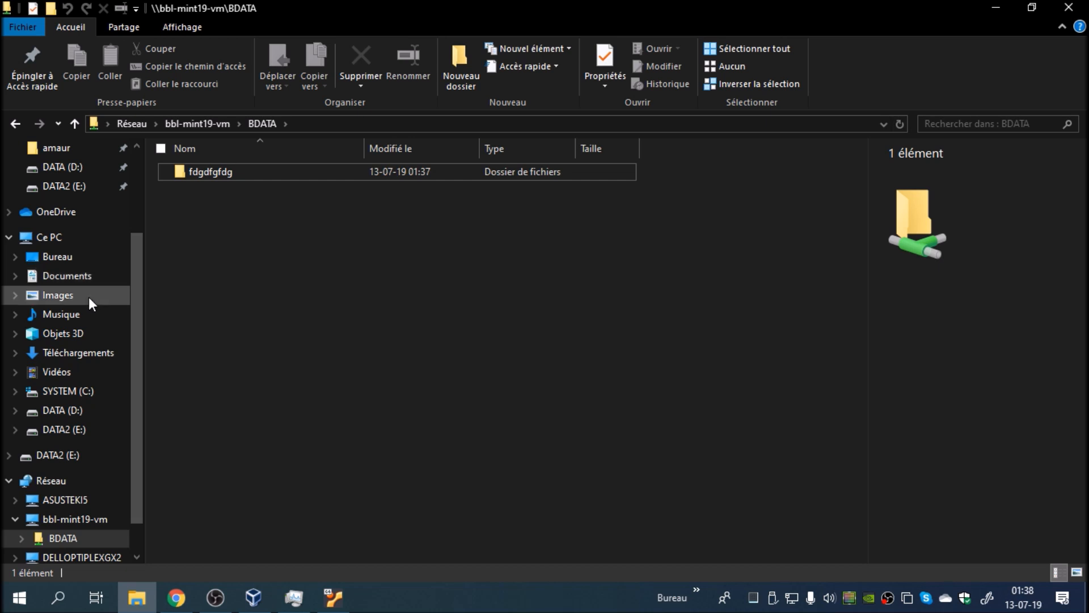
Step: Copy the four image files terminé.png, WordPress_blue_logo.svg.png, any-400.jpg and vendu.png from the Windows Images folder
left_click(89, 297)
left_click_drag(151, 168, 250, 220)
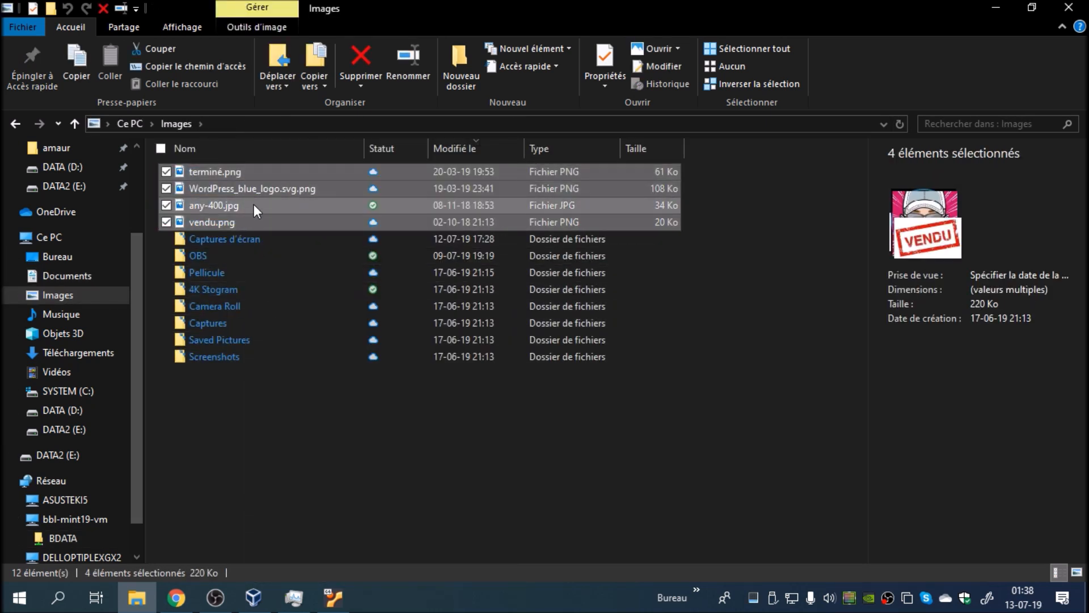
right_click(254, 211)
left_click(303, 486)
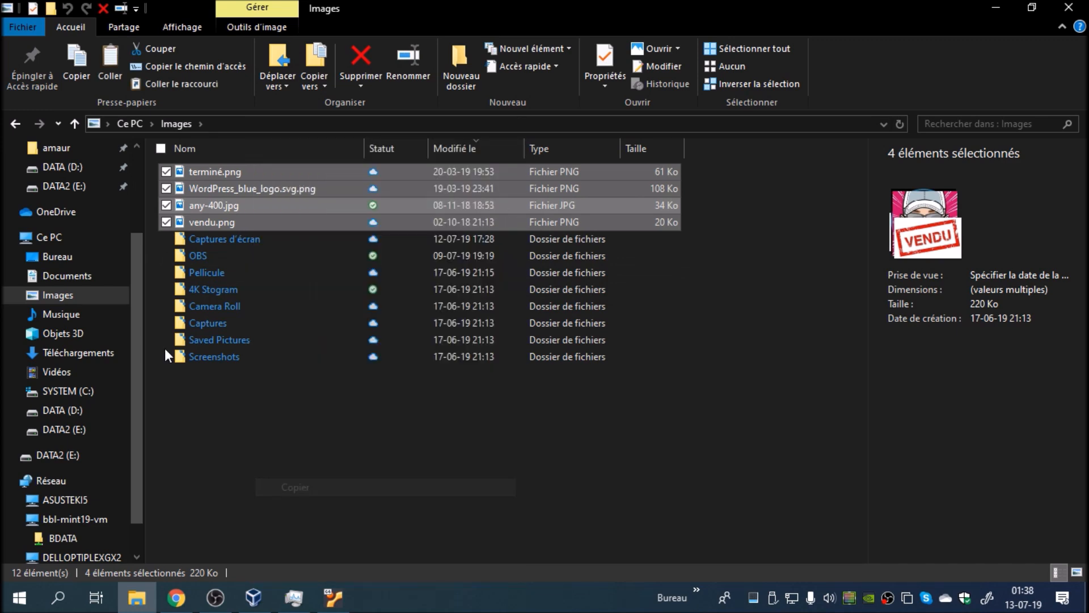
Step: Paste the copied images into the fdgdfgfdg folder of the BDATA share, and open that folder in the Linux Mint virtual machine
left_click(16, 124)
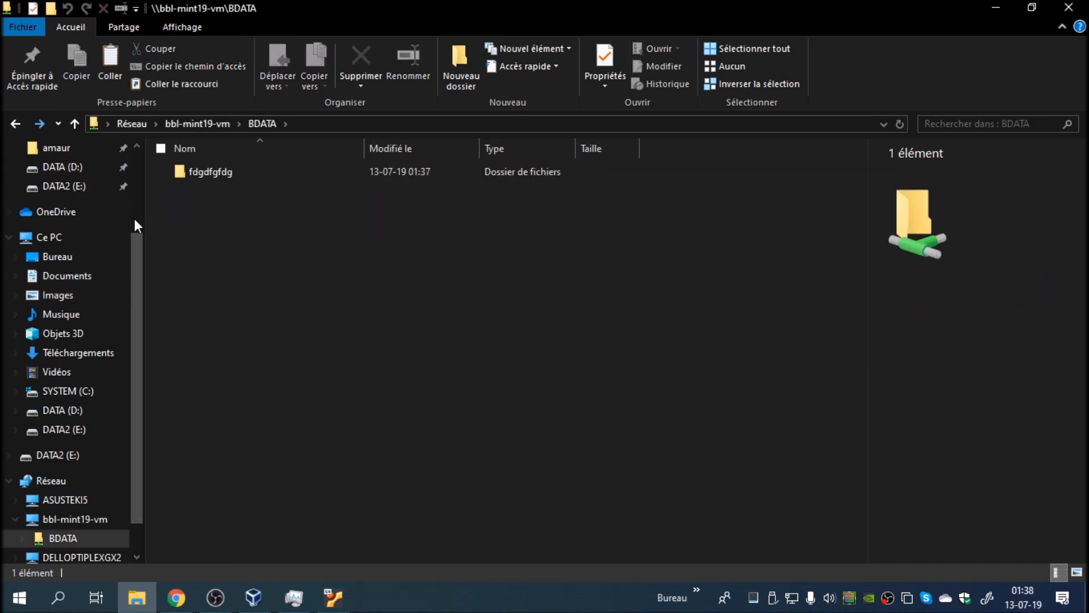
double_click(216, 172)
right_click(230, 227)
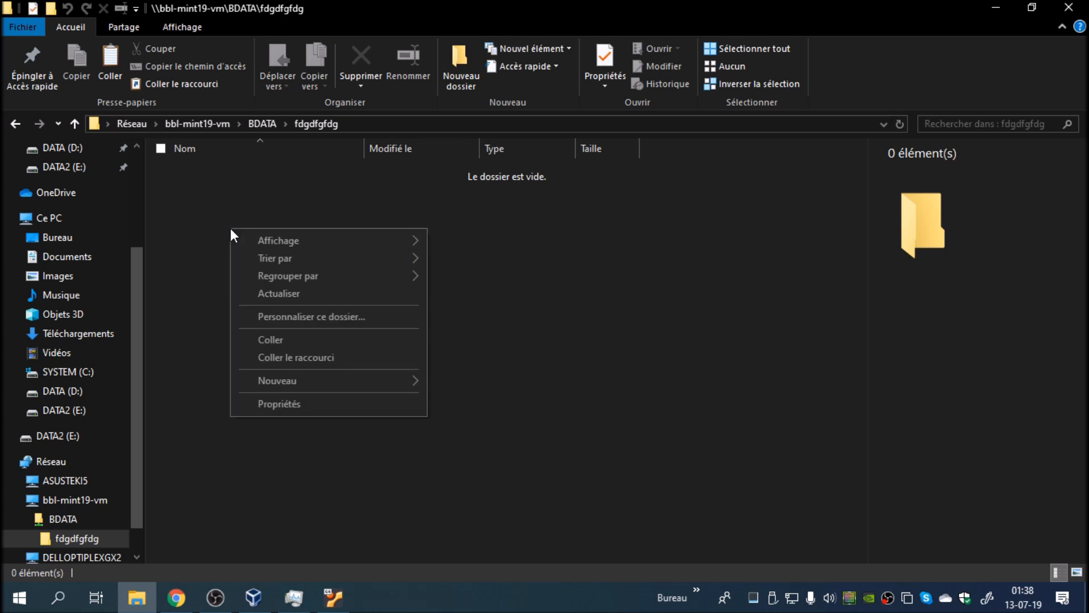
left_click(283, 343)
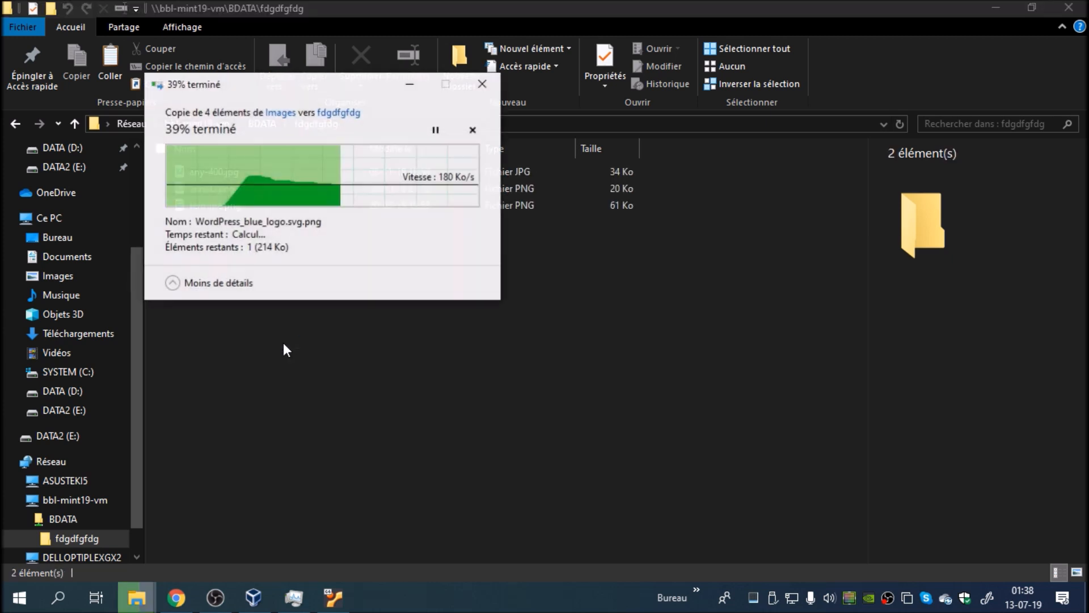
left_click(333, 598)
double_click(437, 190)
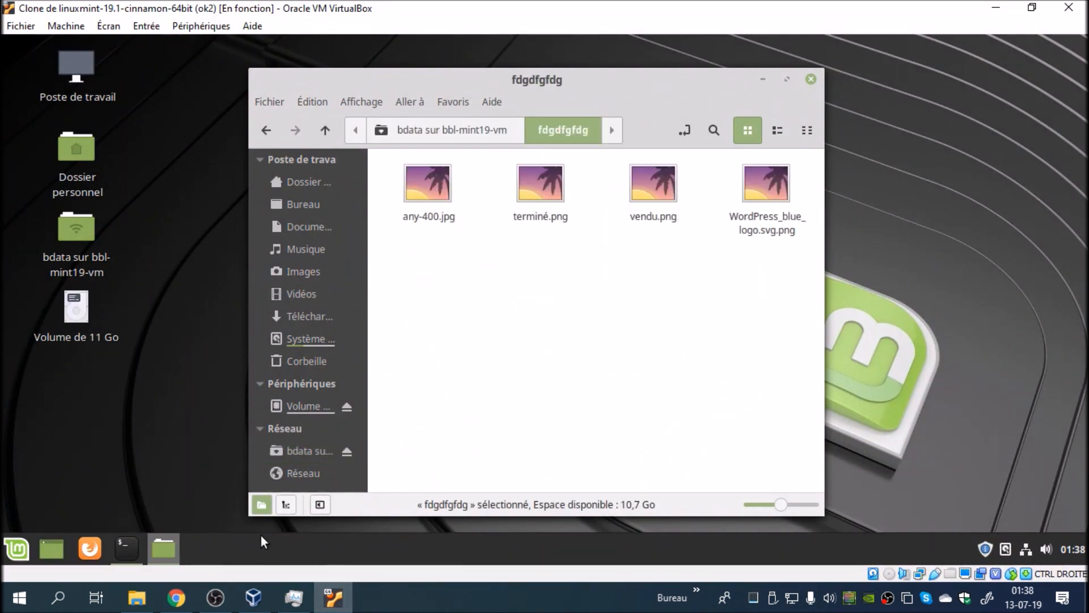
Step: Switch to Chrome and open Discord in a new tab from the rs bookmarks in the perso folder
mouse_move(171, 607)
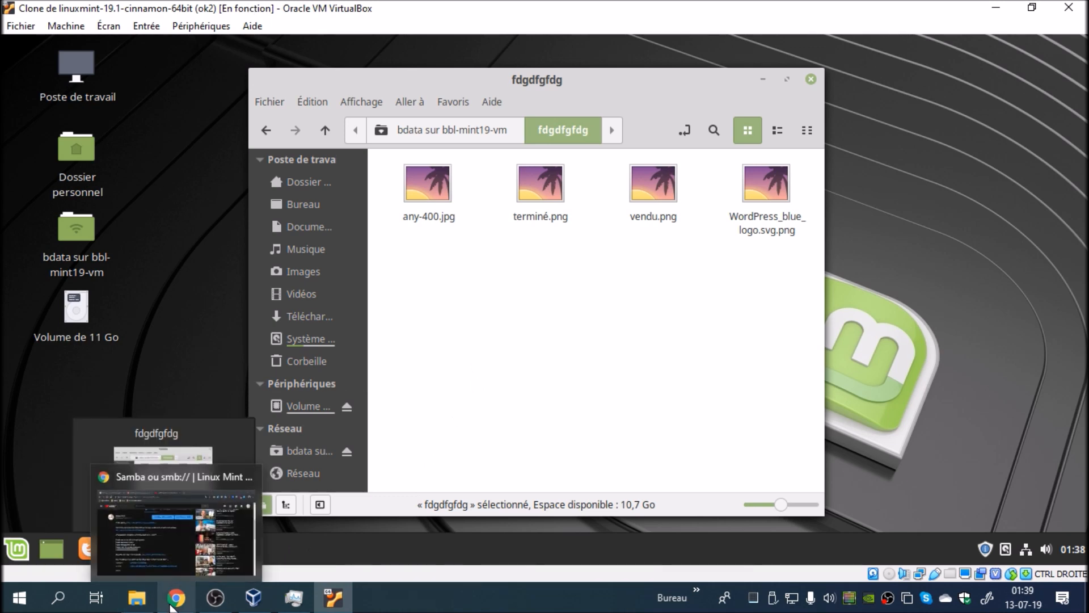
left_click(173, 601)
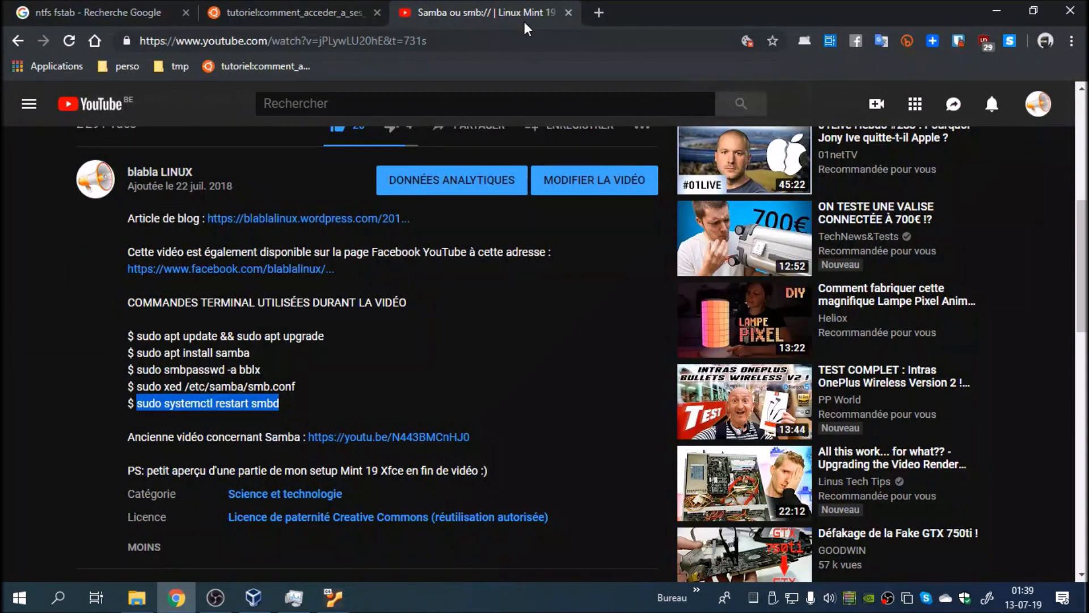
left_click(598, 12)
left_click(127, 66)
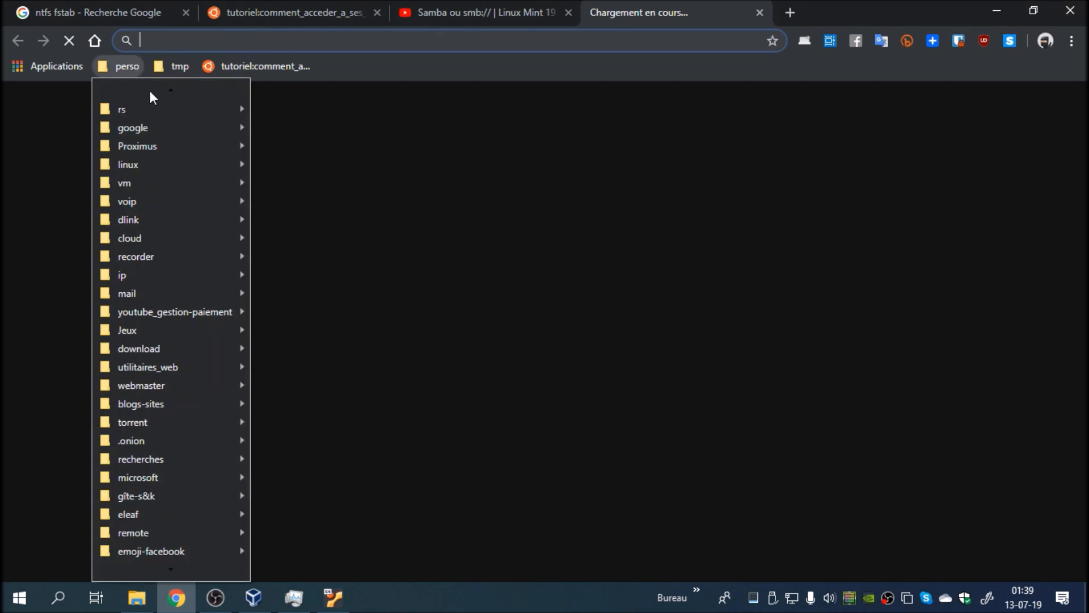
mouse_move(153, 109)
left_click(322, 110)
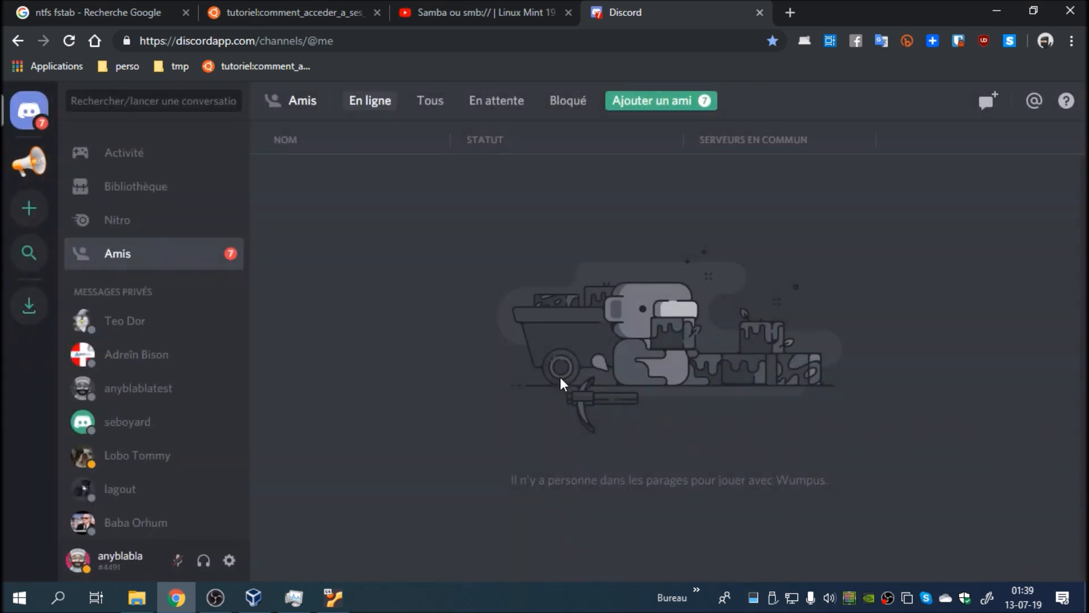
Step: Find the folder-sharing error screenshot in the général channel of the Blabla Linux server and enlarge it
left_click(29, 162)
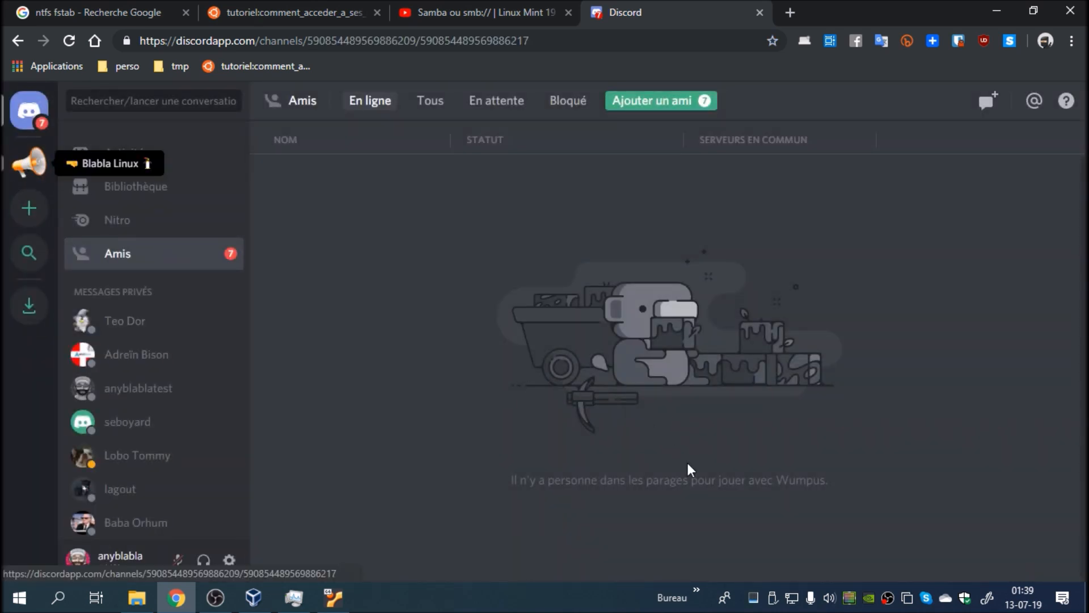
scroll(552, 419, "up", 20)
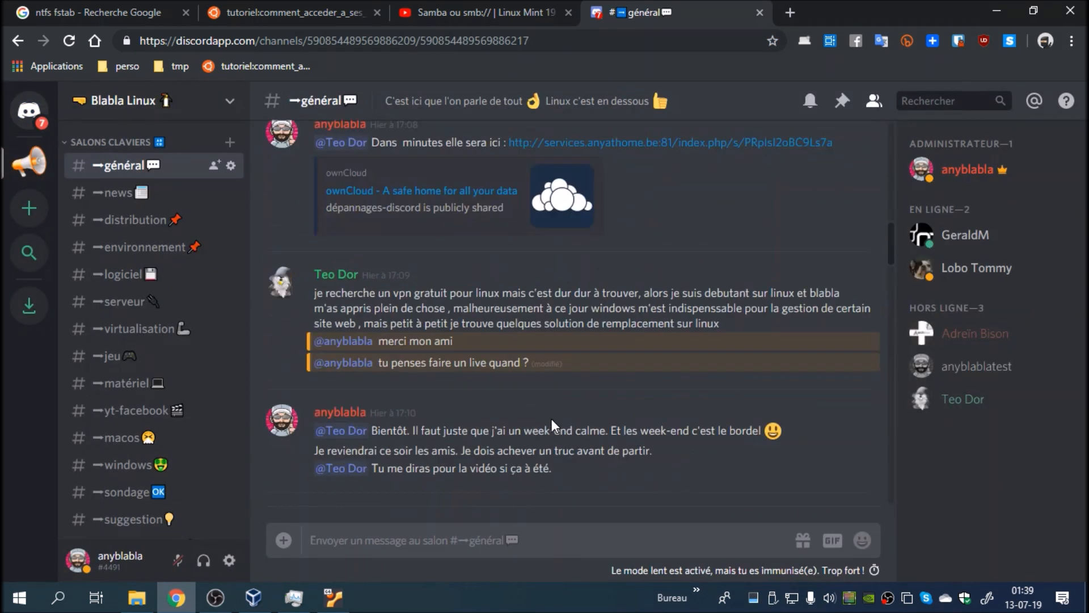
scroll(551, 420, "up", 20)
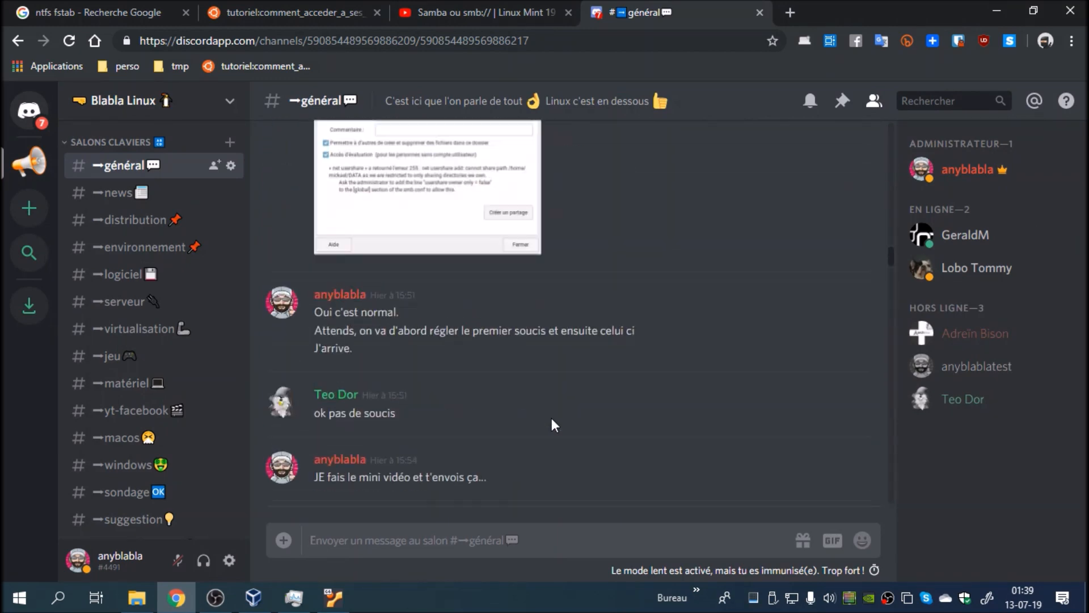
scroll(548, 417, "down", 5)
left_click(513, 406)
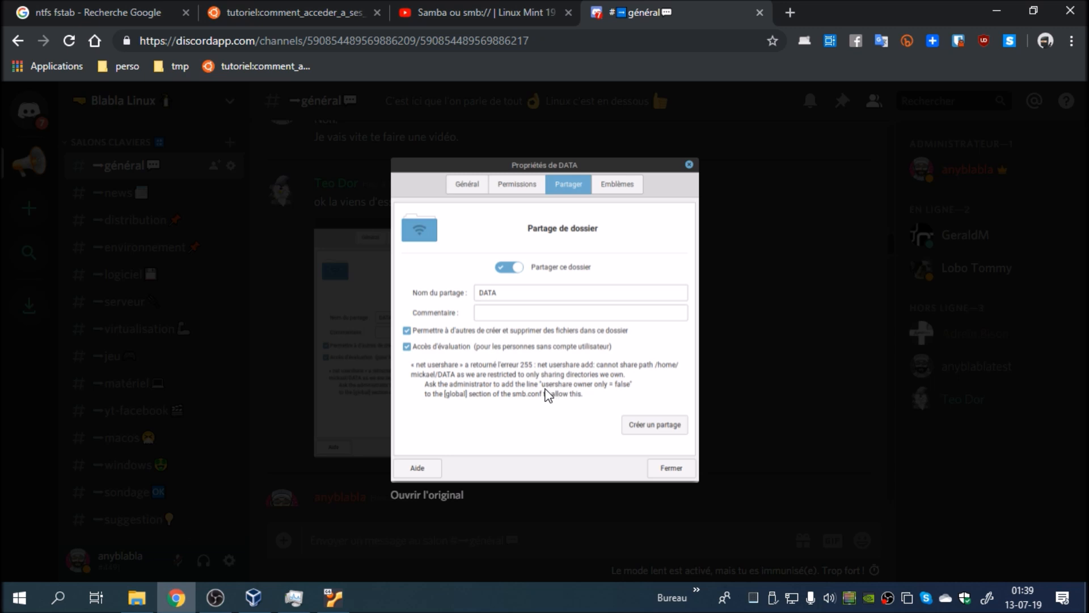
Step: Switch to the Linux Mint virtual machine and run sudo xed /etc/samba/smb.conf in the terminal
left_click(333, 597)
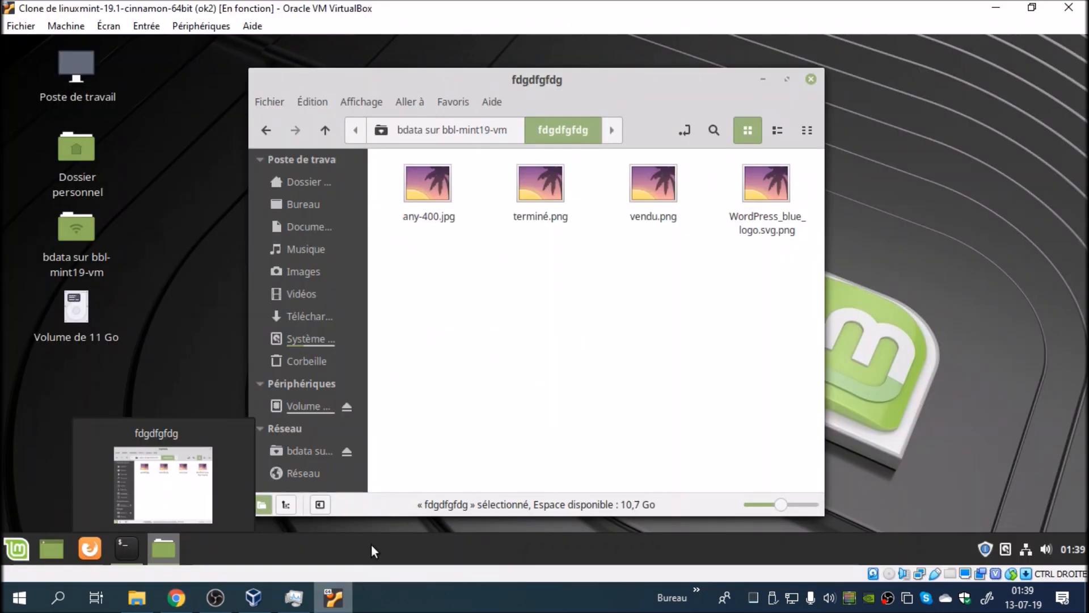
left_click(117, 554)
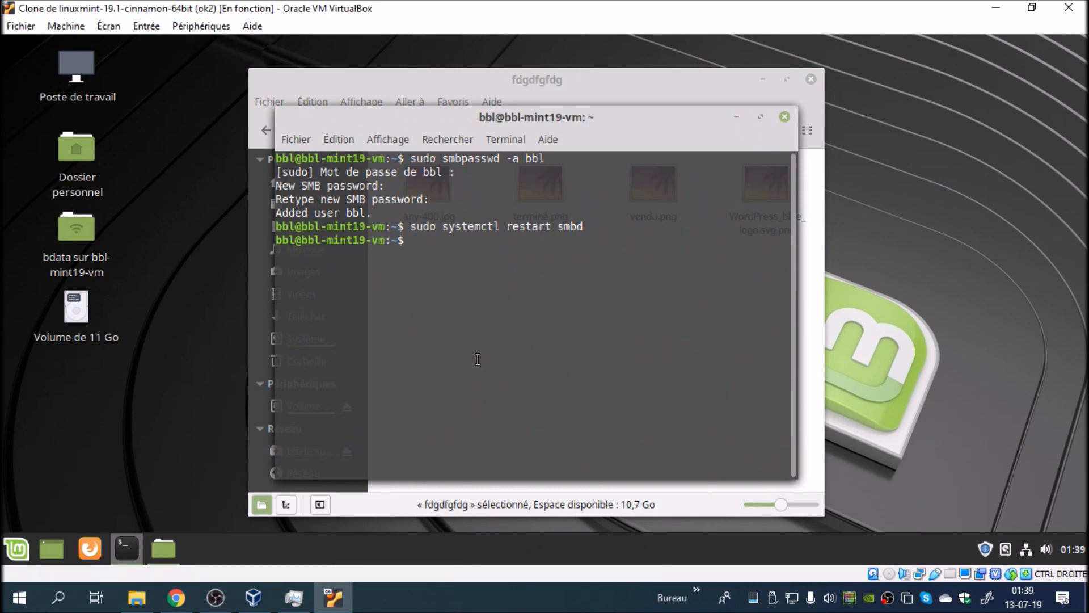
type("sudo xed /etc/samba")
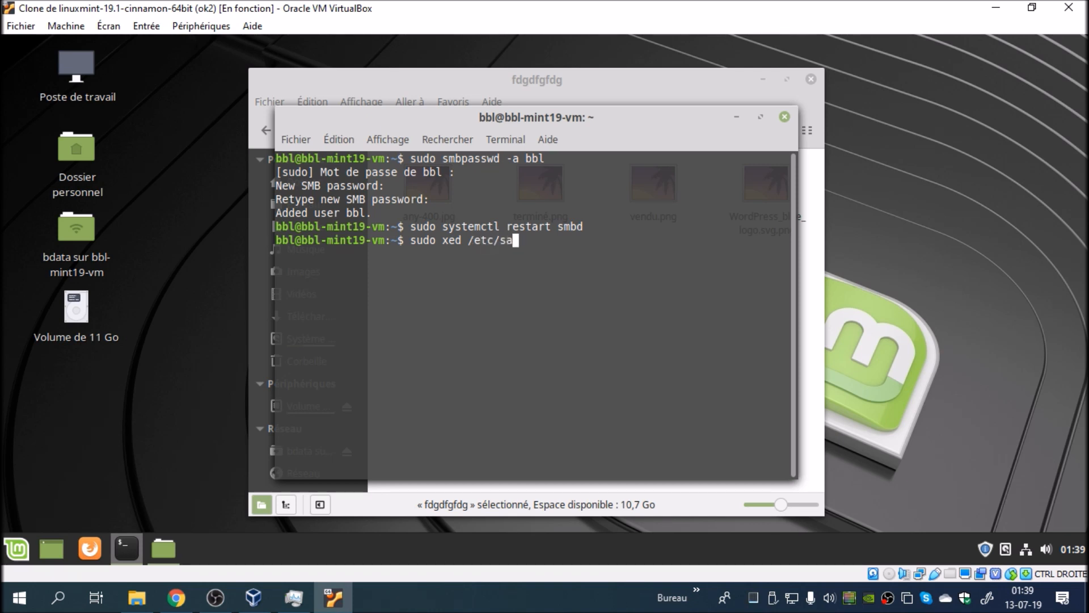
type("/smb.conf")
key("Return")
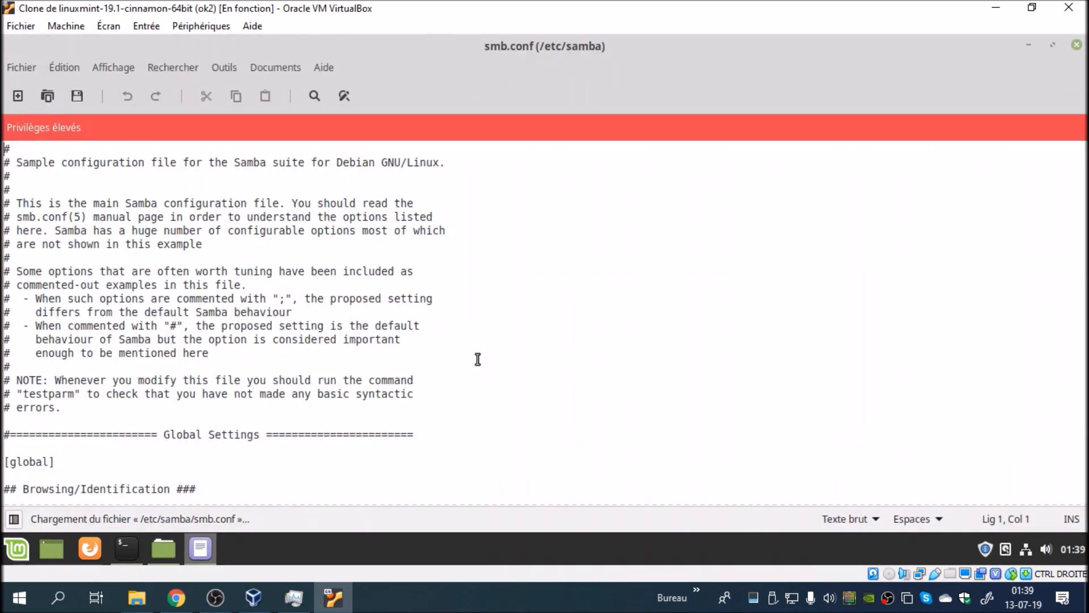
Step: Insert two new lines below the [global] heading in smb.conf
scroll(477, 359, "down", 5)
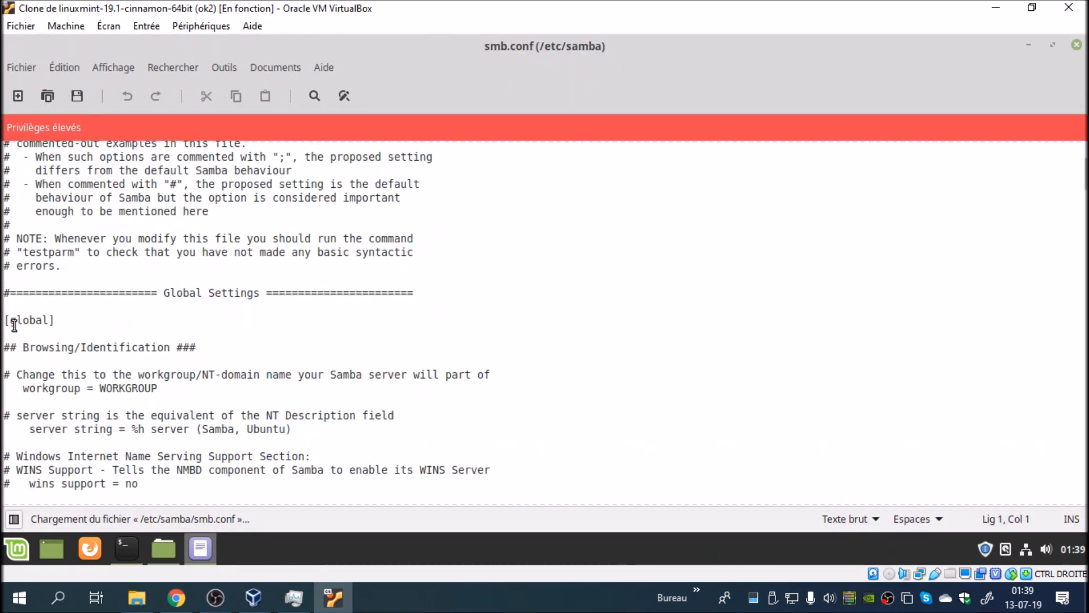
left_click(65, 321)
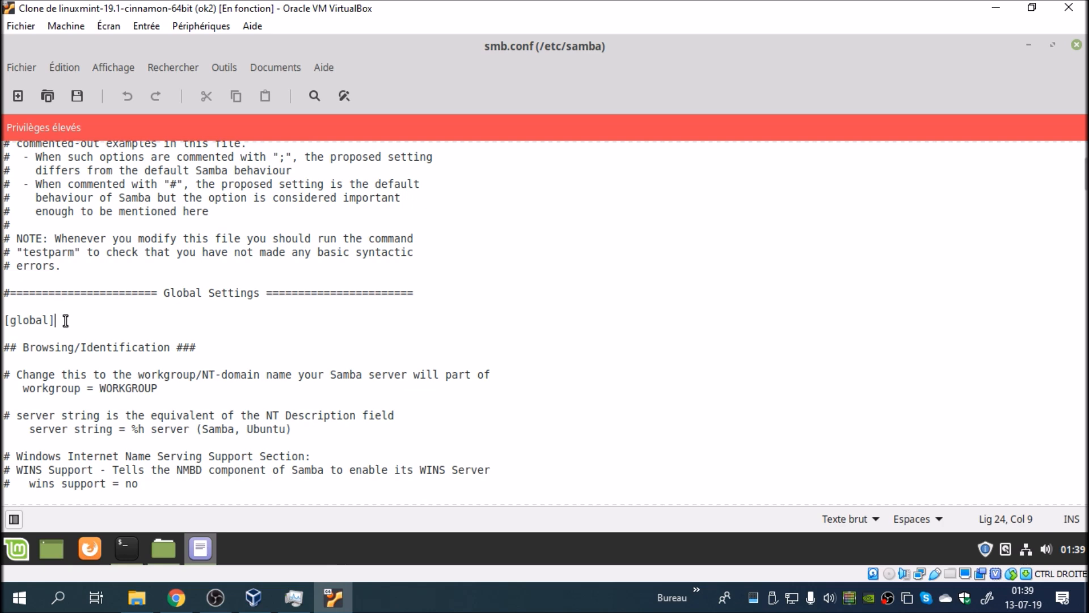
key("Return")
key("Return")
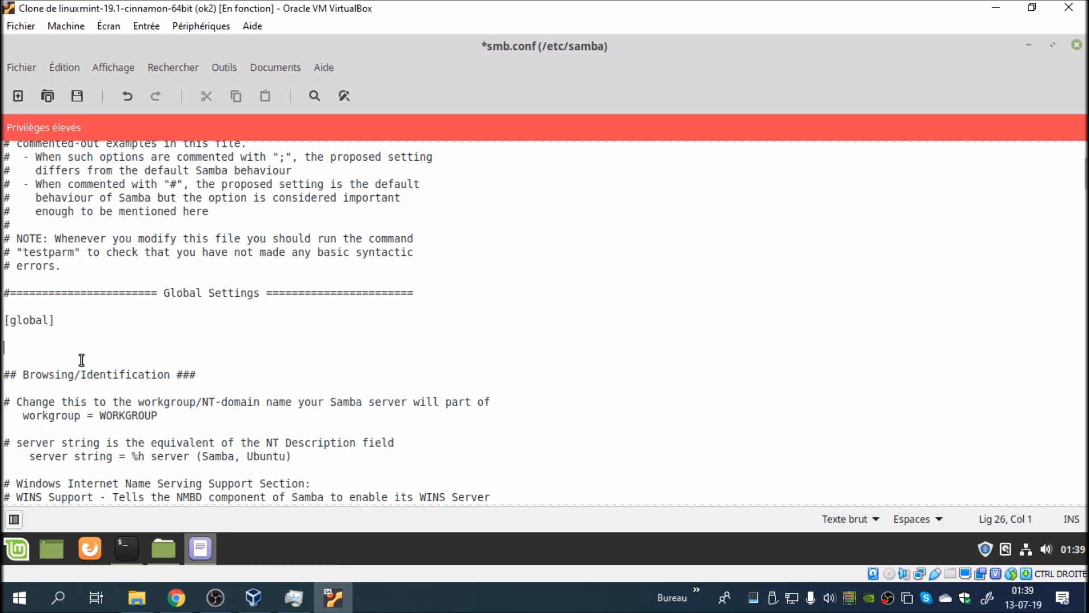
Step: Look through smb.conf and check in the Discord screenshot in Chrome which line the [global] section needs, returning to the virtual machine
scroll(83, 360, "down", 7)
scroll(82, 360, "down", 3)
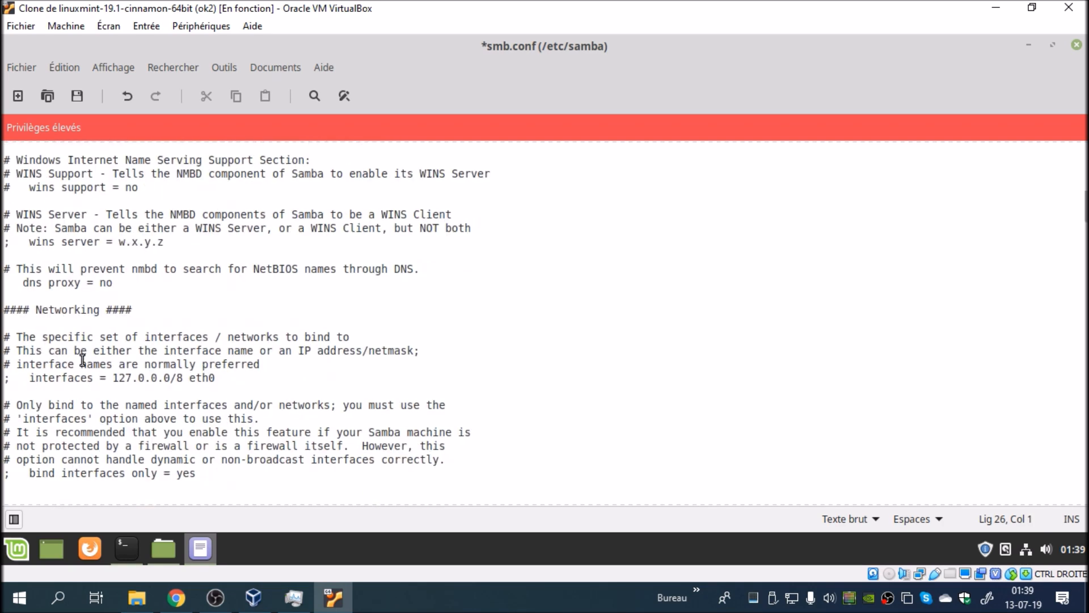
scroll(82, 360, "up", 8)
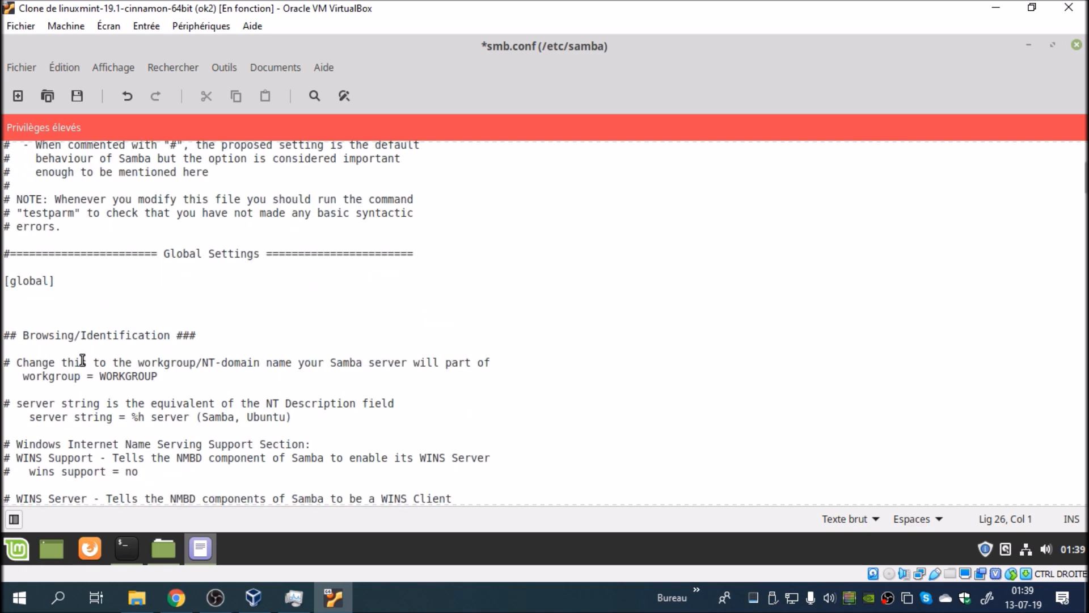
left_click(176, 597)
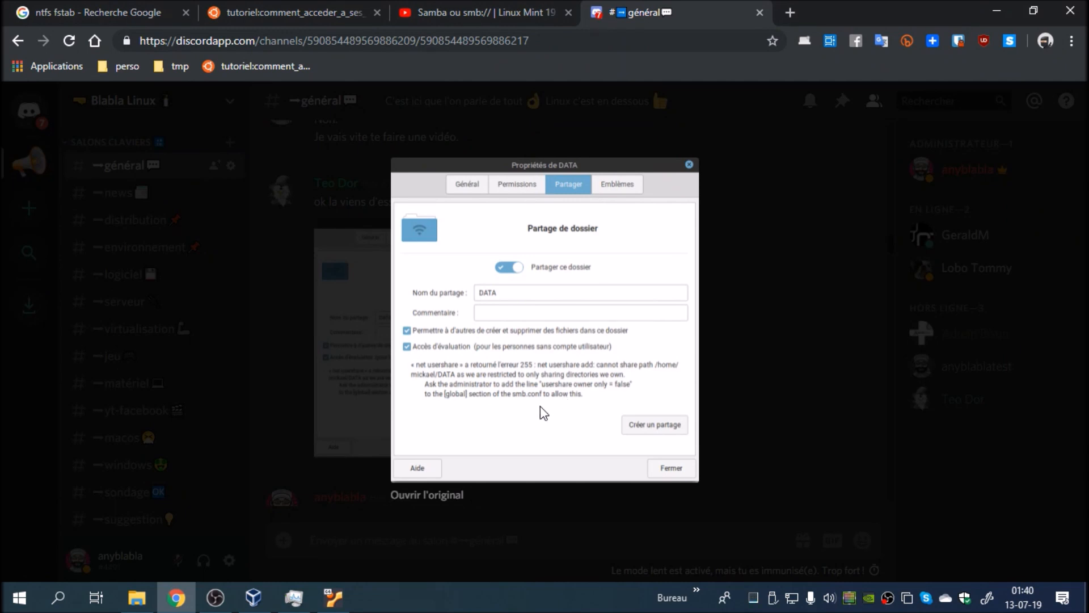
left_click(333, 597)
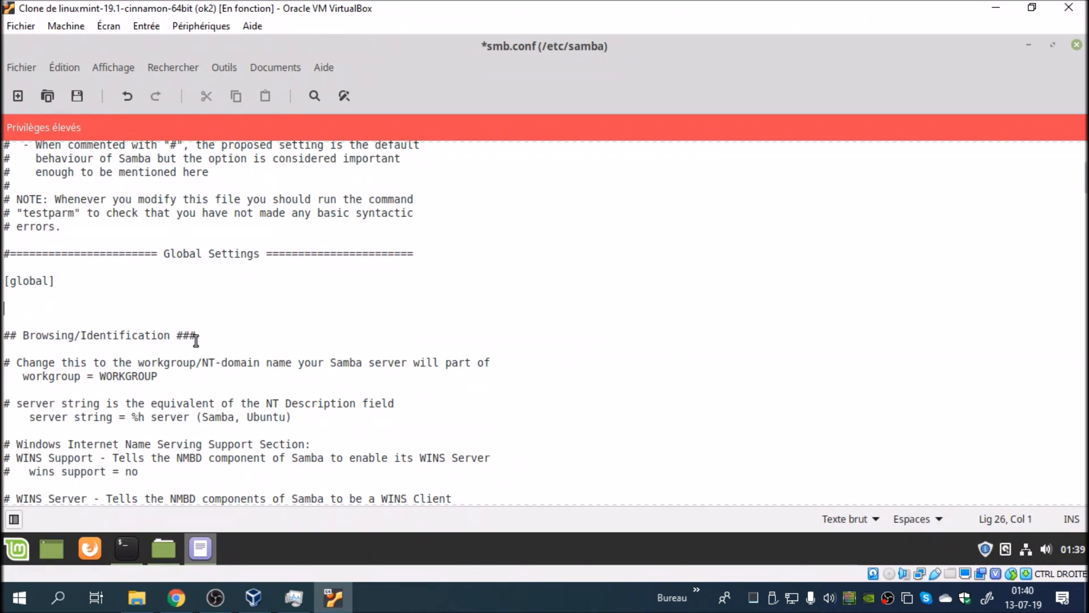
Step: Enter the line "usershare owner only = false" under [global] in smb.conf
type("u")
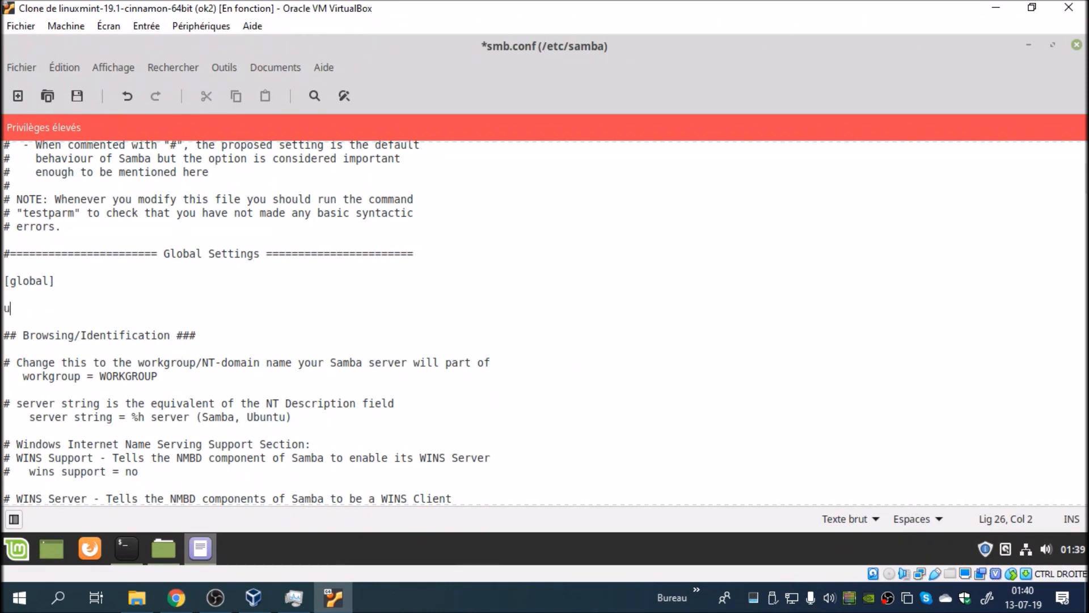
type("sershare")
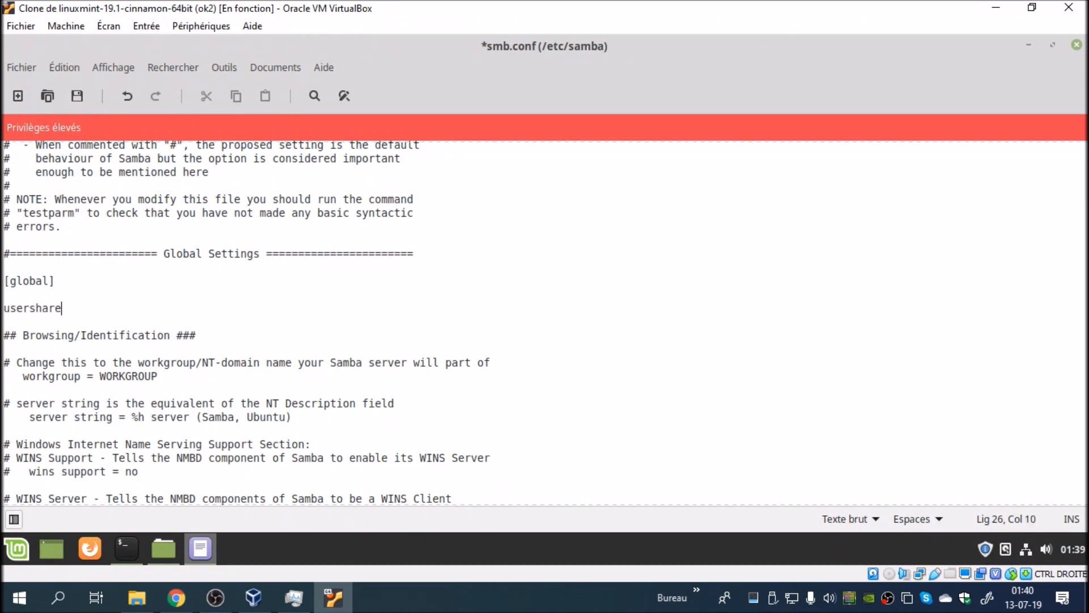
type(" owner only")
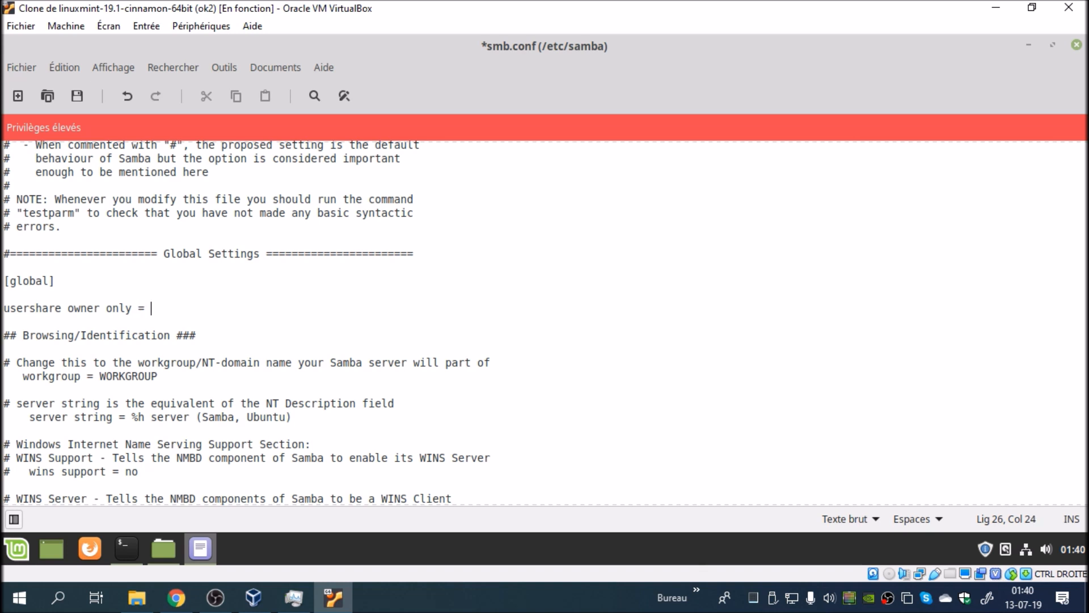
type(" = false")
Step: Save smb.conf and close both the text editor and the terminal
left_click(14, 69)
left_click(29, 137)
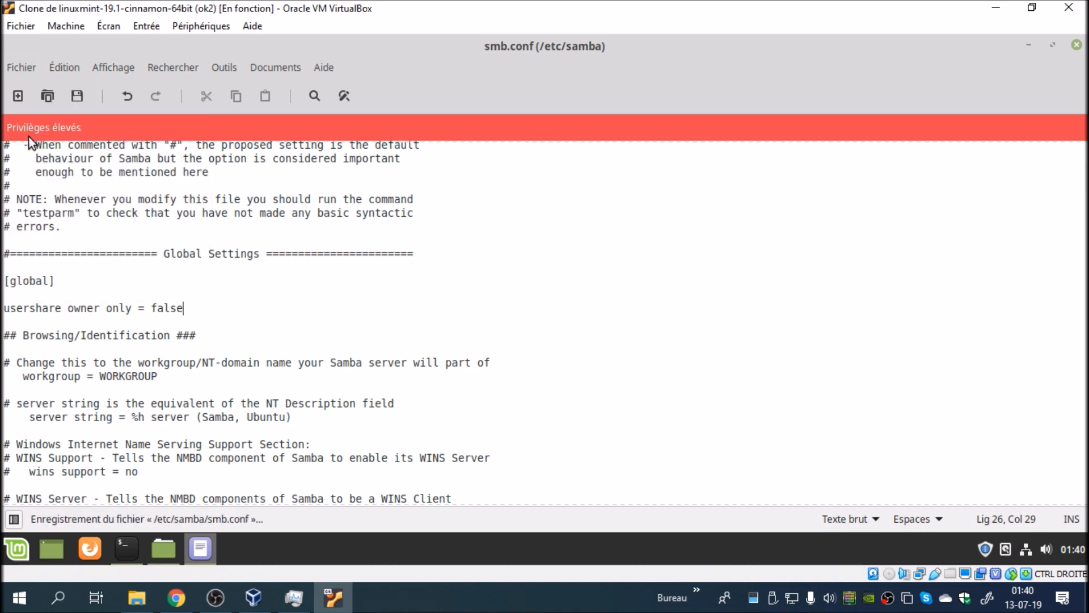
left_click(1077, 45)
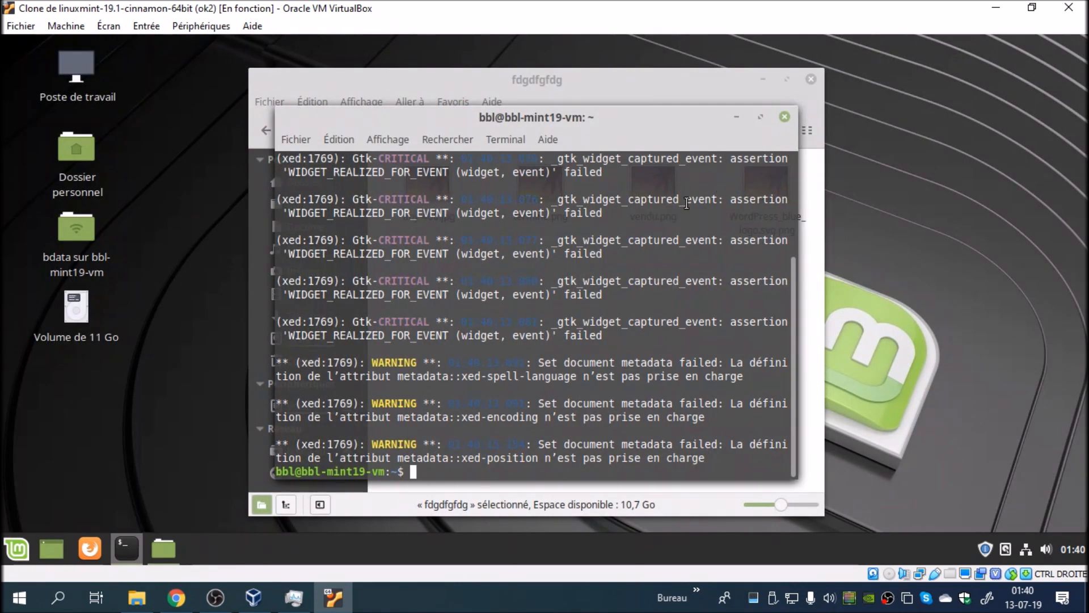
left_click(782, 119)
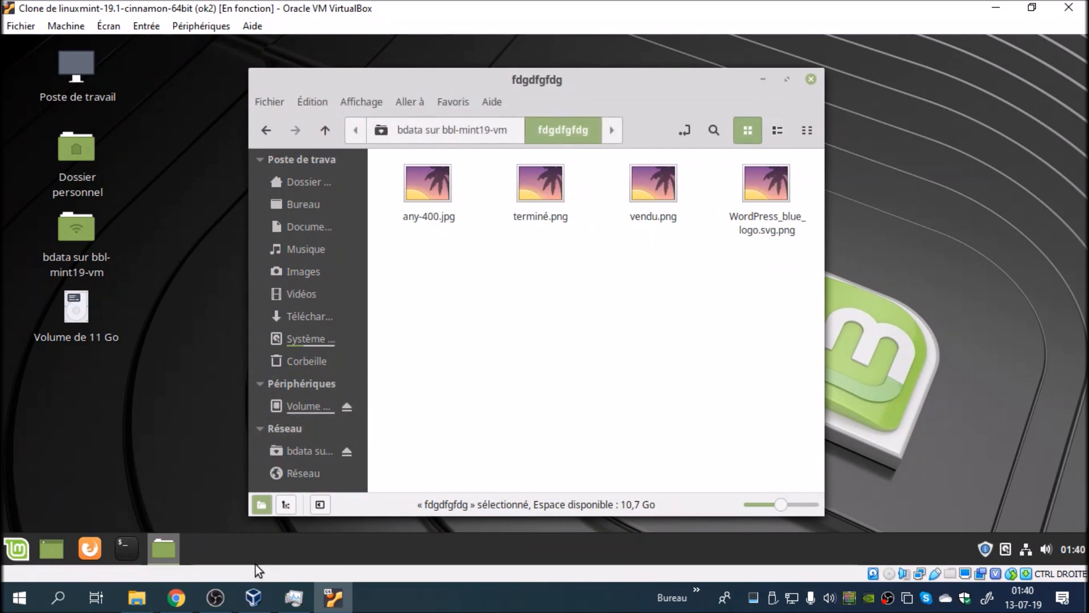
Step: Look again at the sharing error screenshot in Chrome and return to the Linux Mint virtual machine
left_click(176, 597)
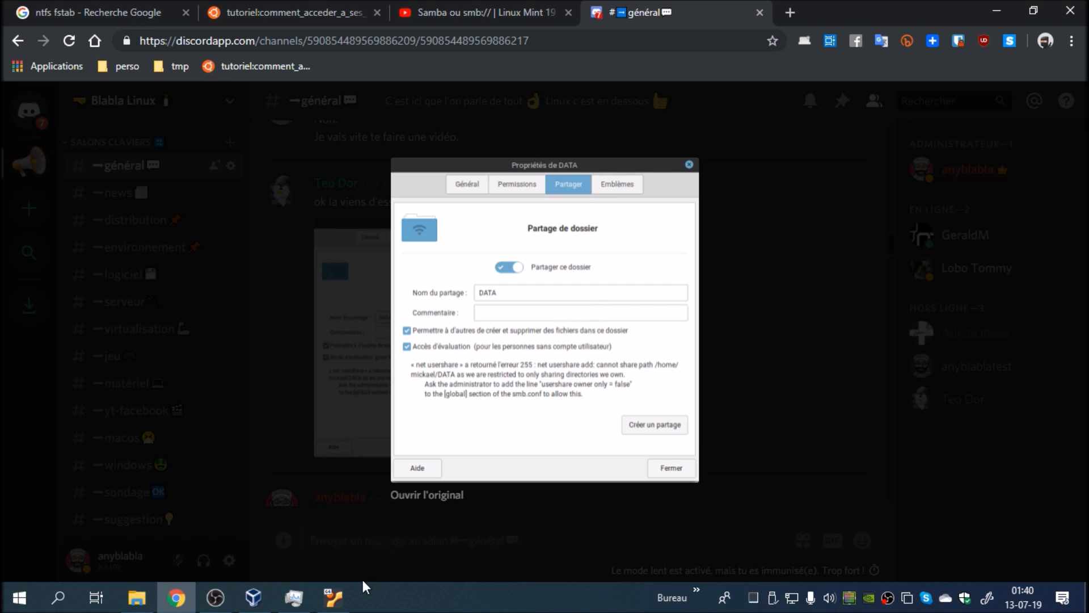
left_click(322, 601)
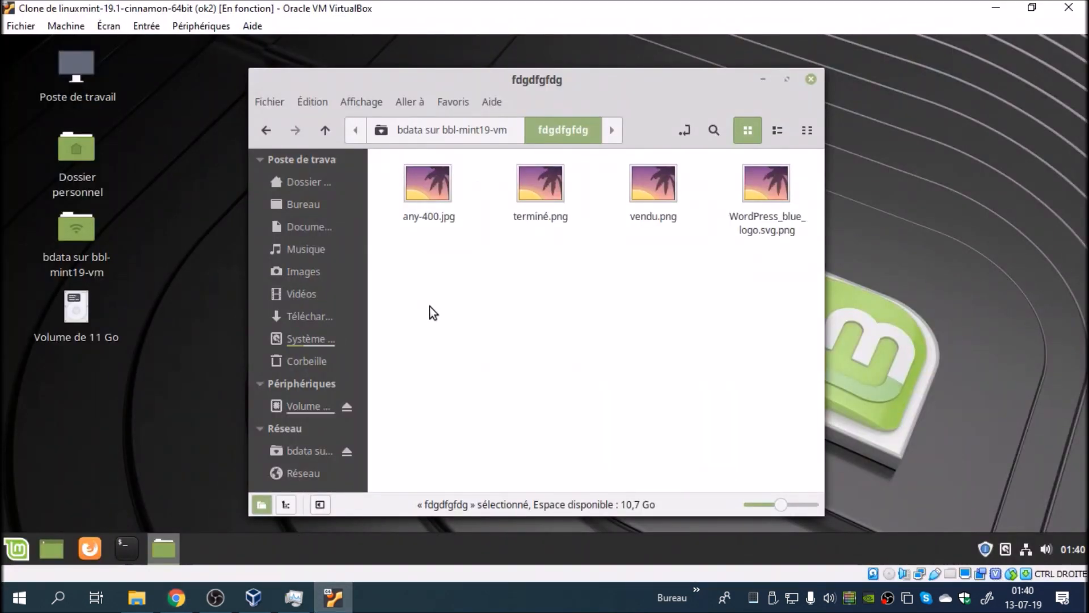
Step: Switch to Windows File Explorer and permanently delete the four image files in the shared fdgdfgfdg folder
left_click_drag(471, 70, 512, 62)
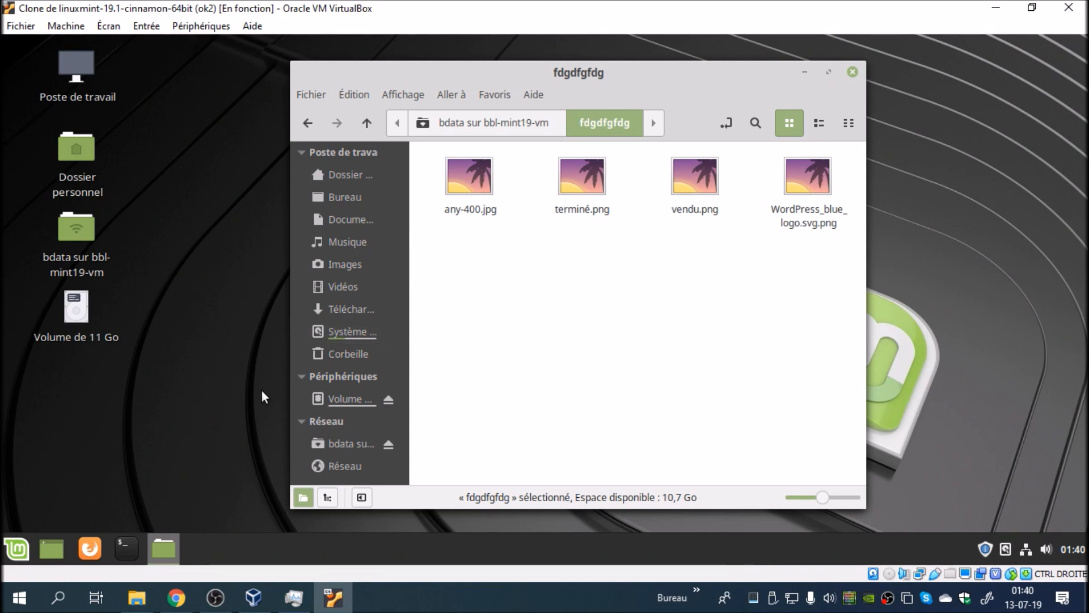
left_click(137, 598)
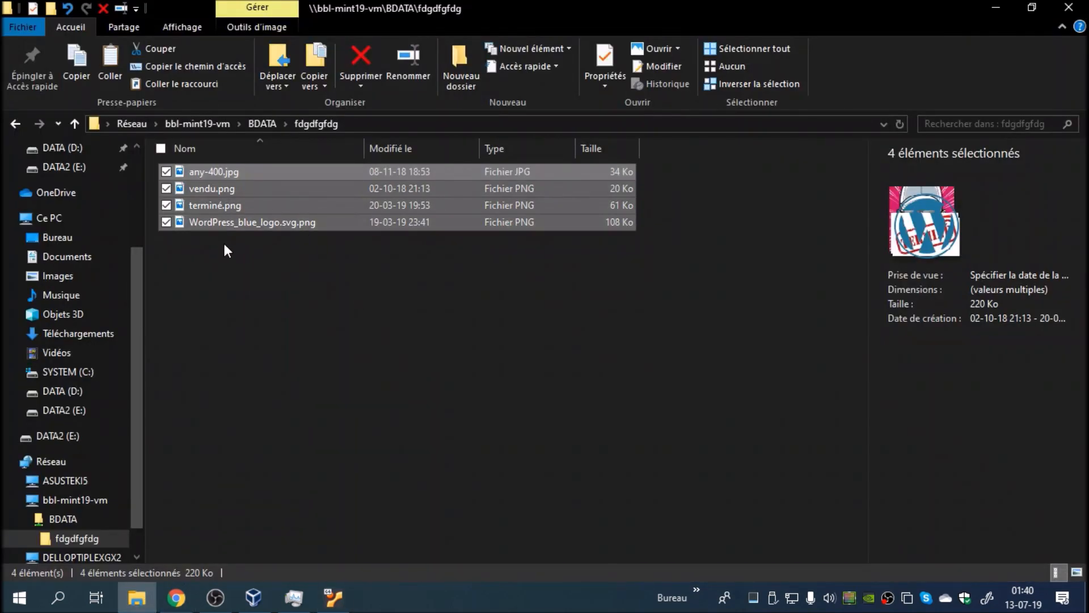
right_click(224, 208)
left_click(261, 527)
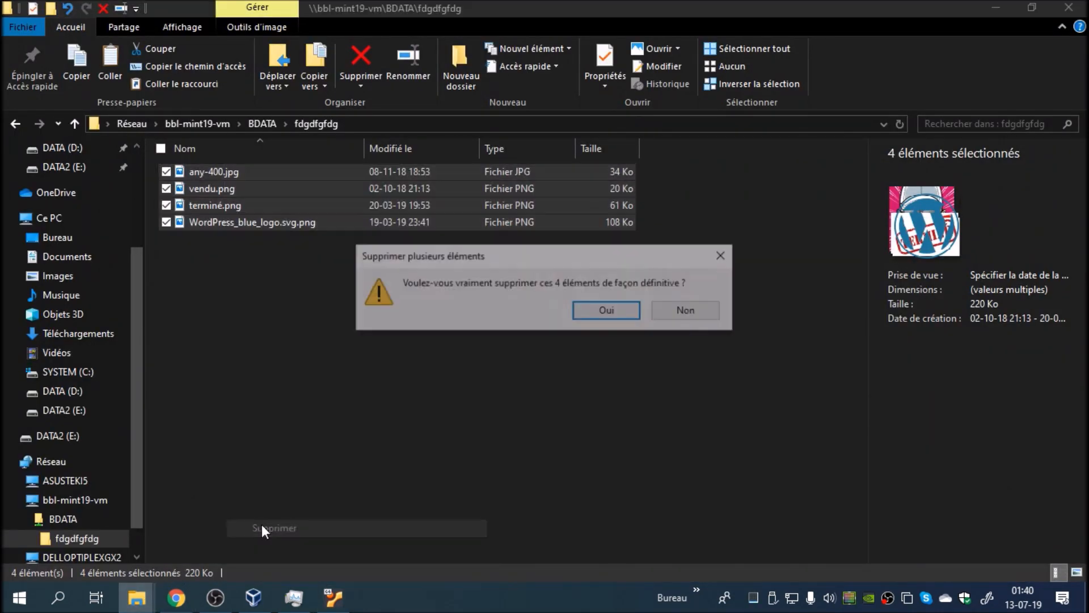
left_click(624, 308)
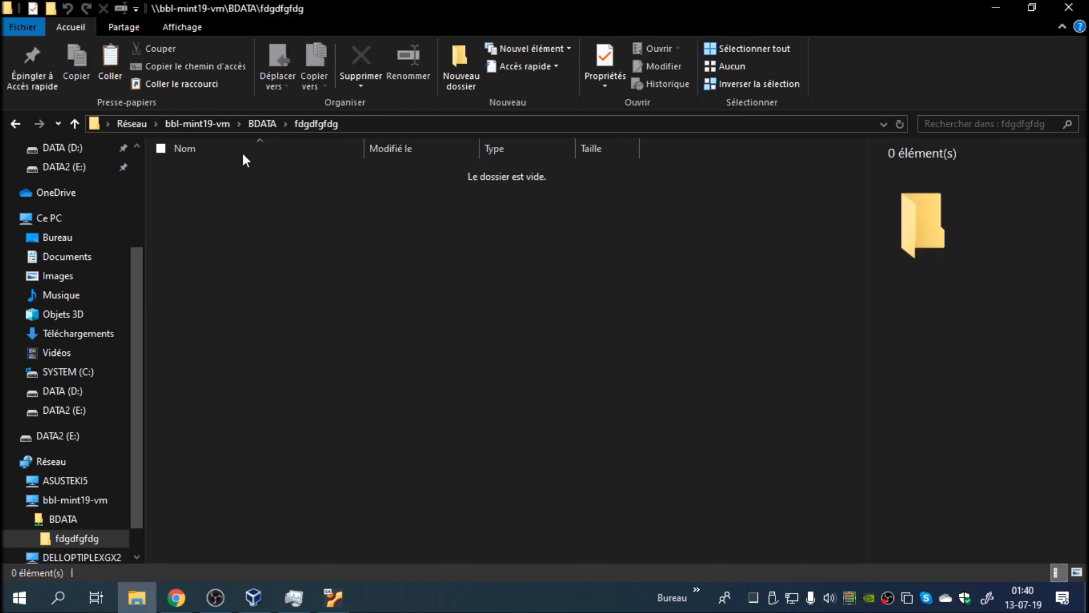
Step: Go up to the BDATA share and permanently delete the fdgdfgfdg folder
left_click(266, 123)
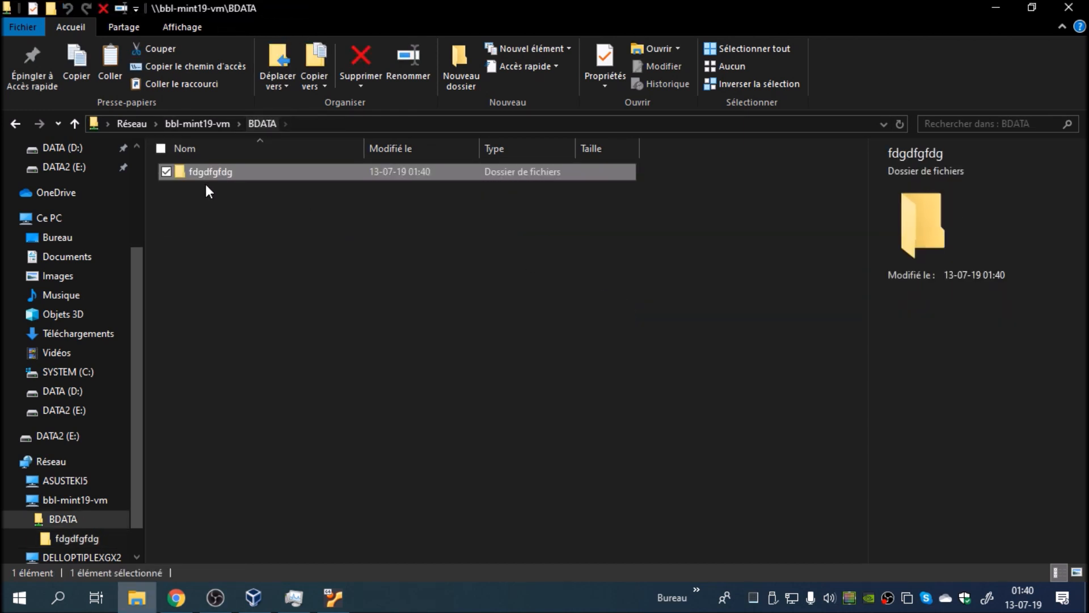
right_click(209, 171)
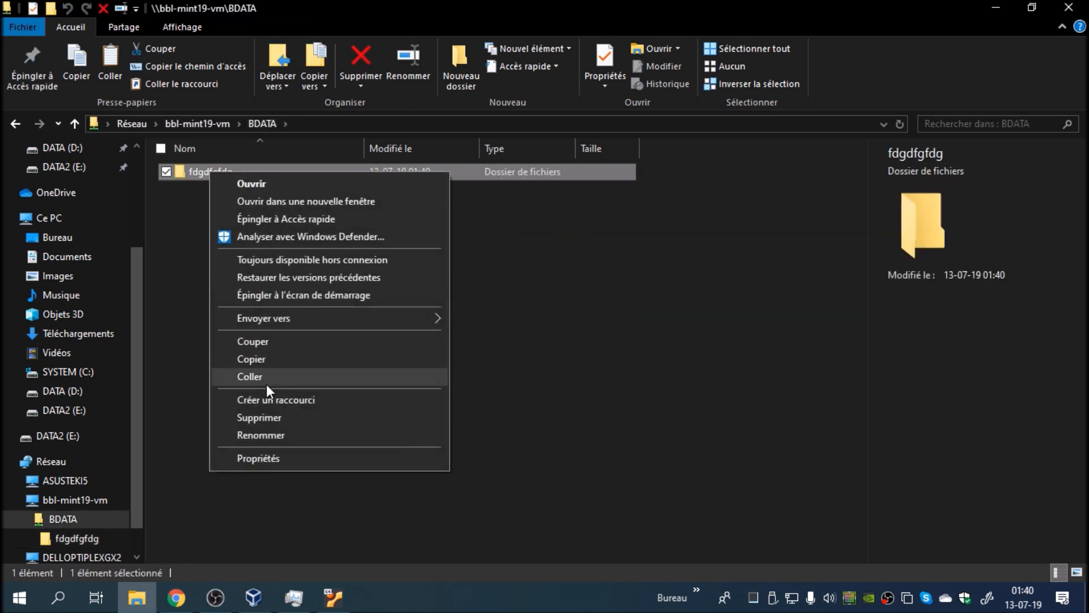
left_click(285, 419)
left_click(589, 363)
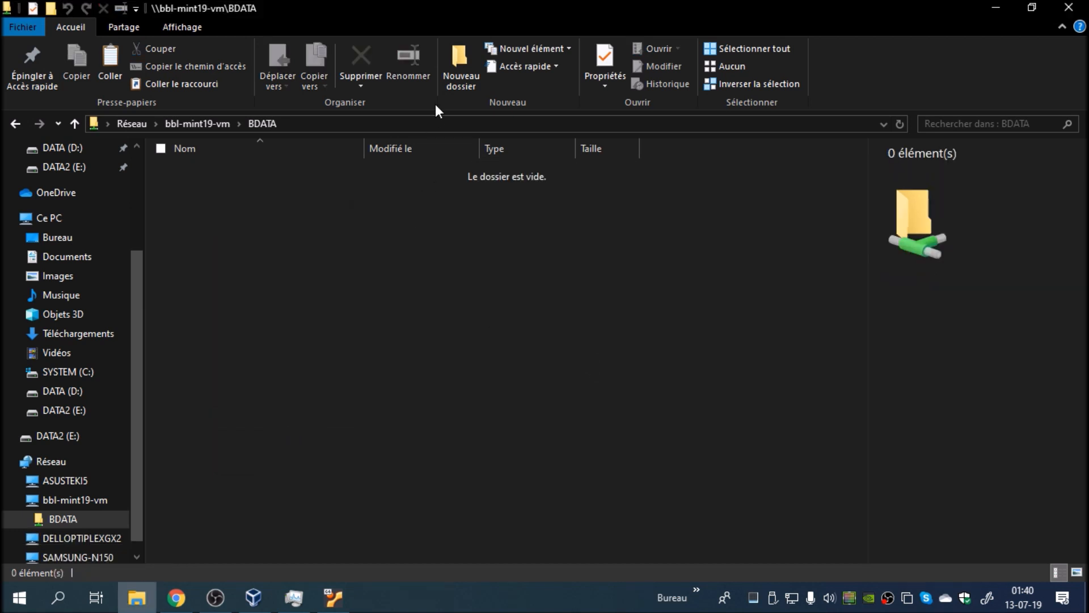
Step: Create a new folder named dfgdfgdfg in the BDATA share
left_click(454, 73)
type("dfgdfgdfg")
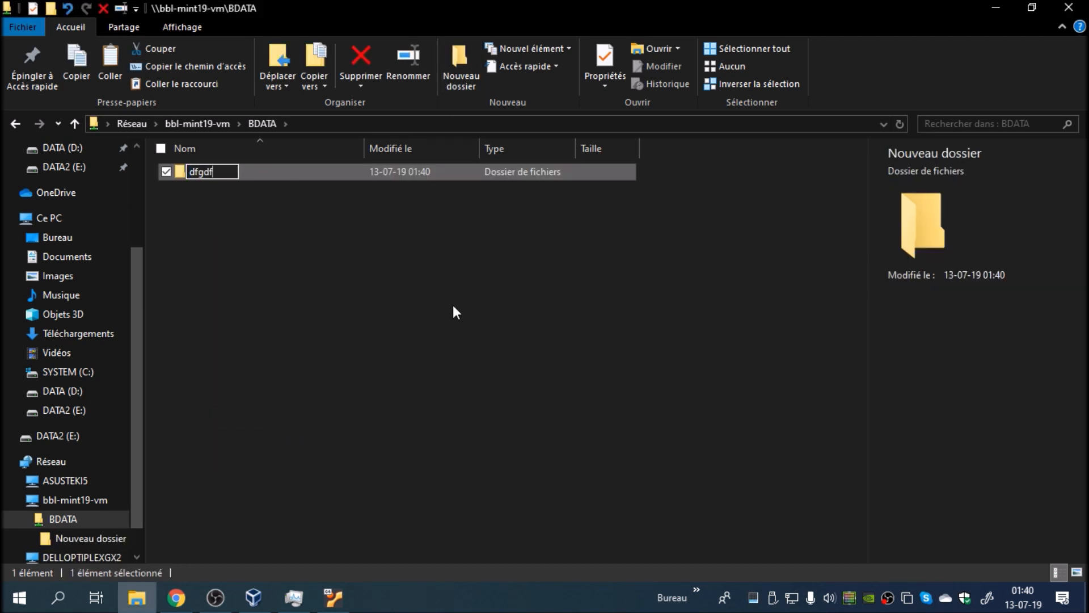
key("Return")
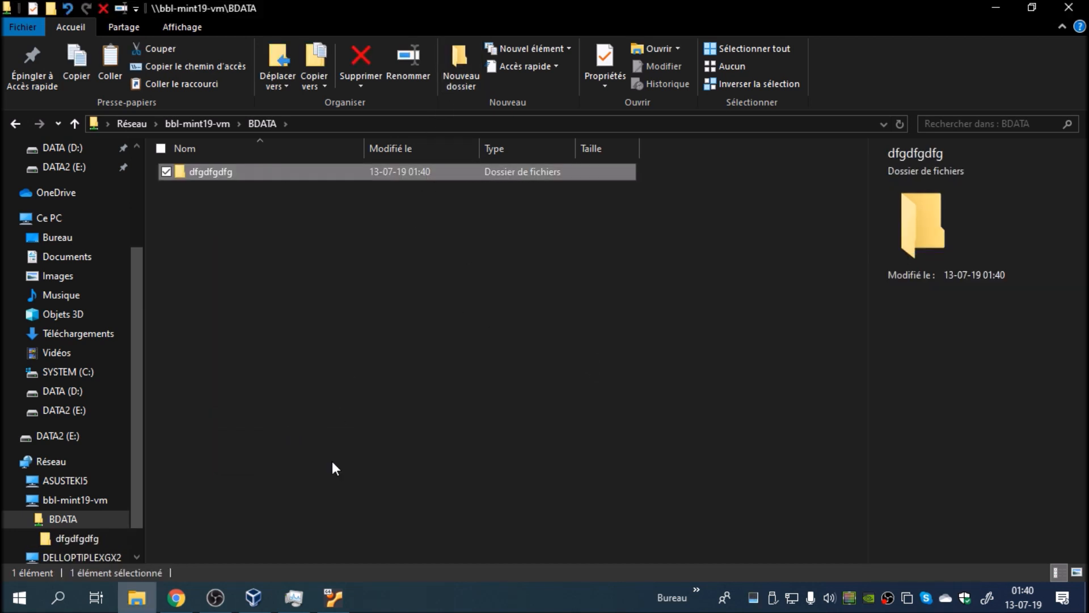
Step: Return to the Linux Mint virtual machine and permanently delete the dfgdfgdfg folder from the bdata network share
left_click(333, 598)
left_click(501, 123)
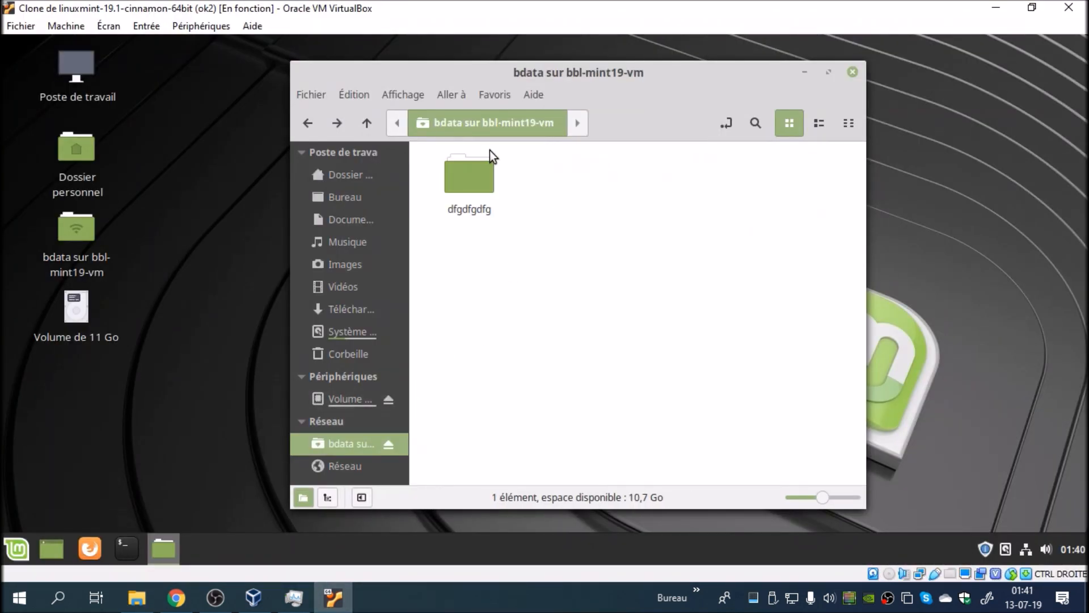
right_click(471, 169)
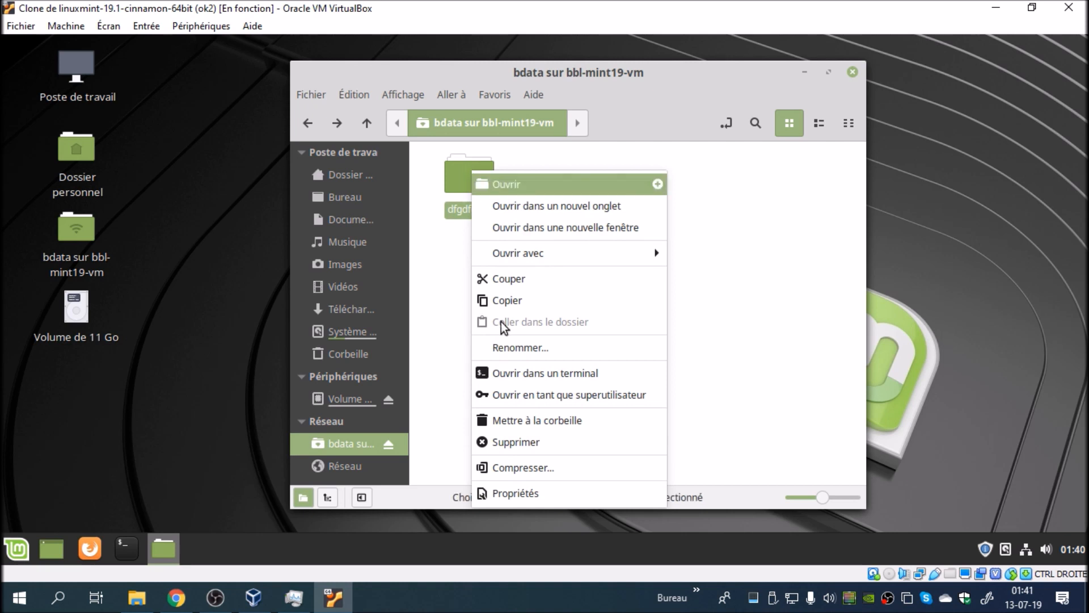
left_click(525, 419)
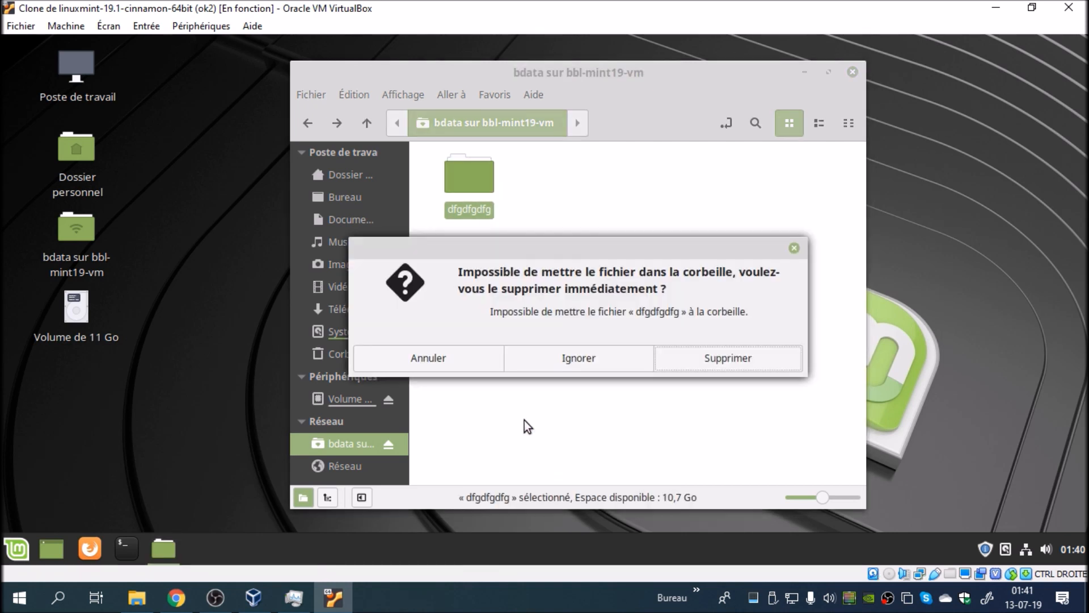
left_click(665, 356)
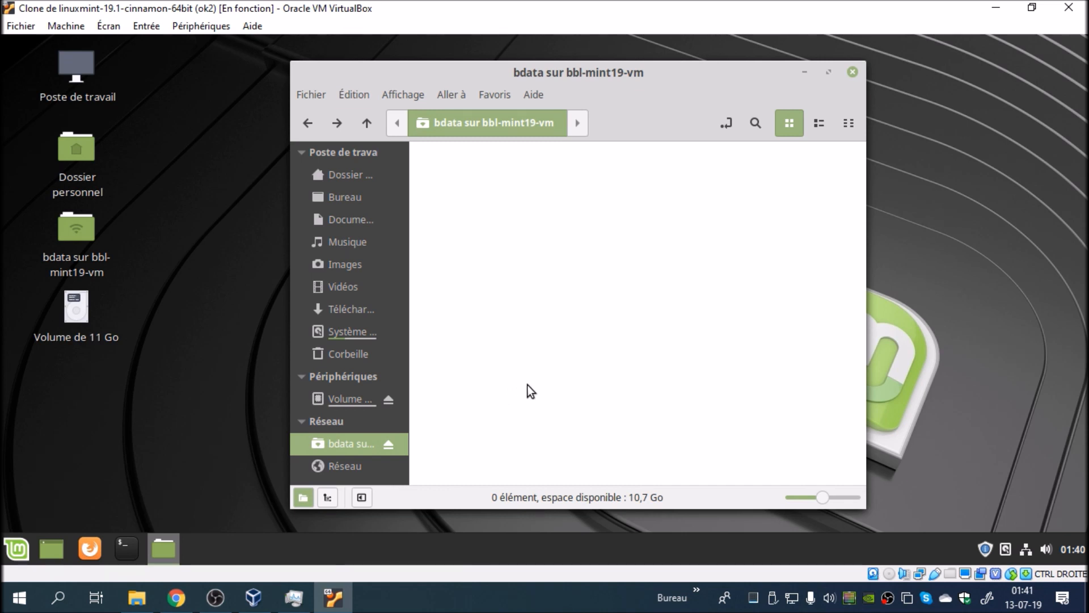
mouse_move(608, 82)
left_mouse_down()
mouse_move(593, 79)
mouse_move(607, 81)
left_mouse_up()
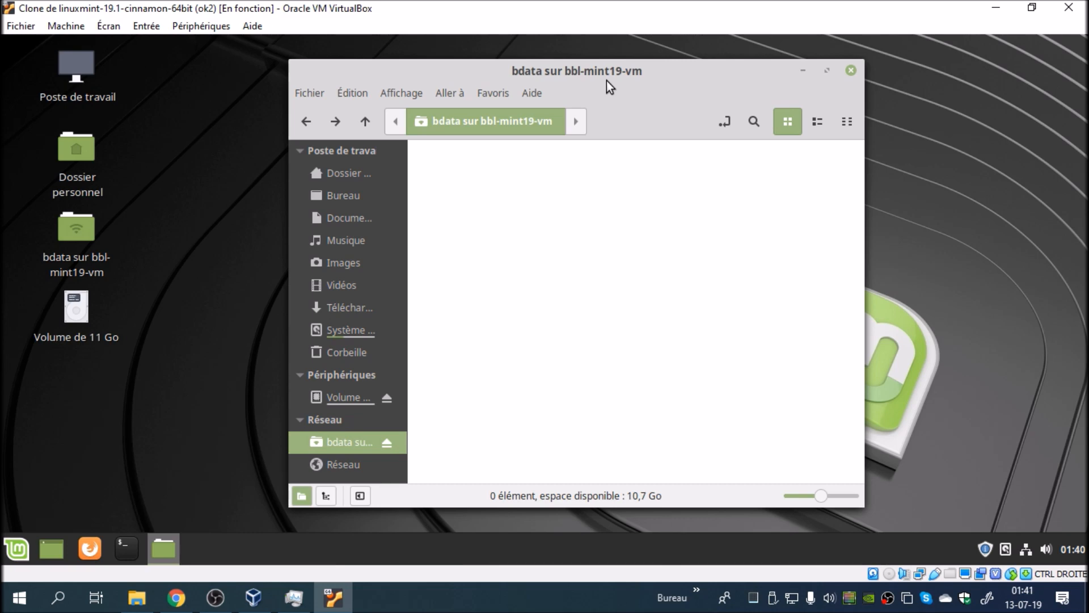